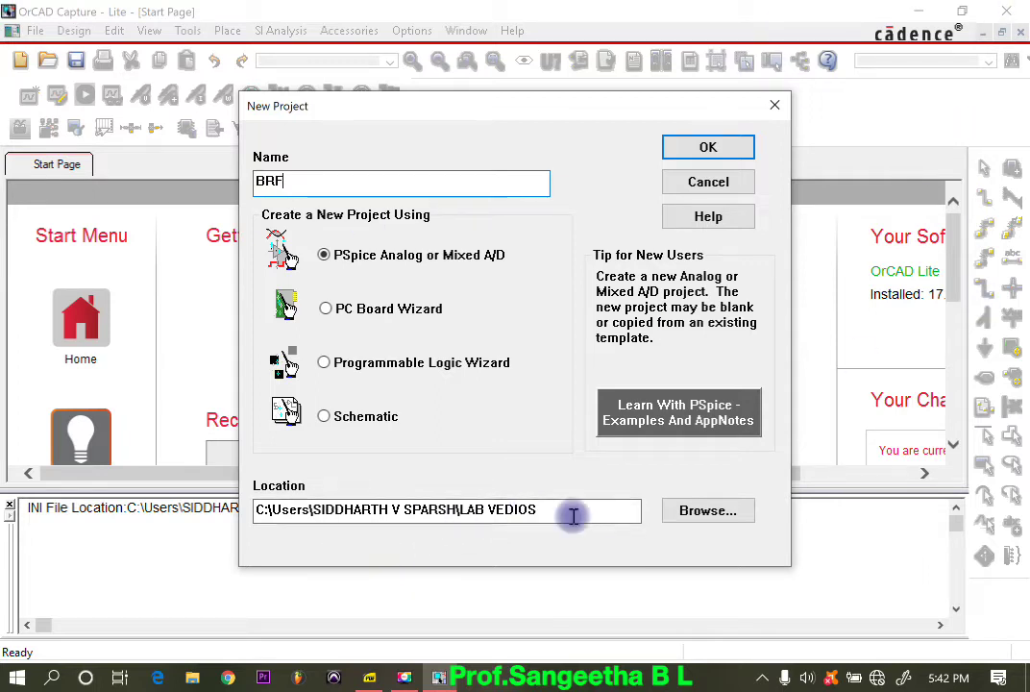
Step: Create the PSpice analog project BRF based on the existing AnalogGNDSymbol.opj template
{"action": "left_click", "coordinate": [708, 149]}
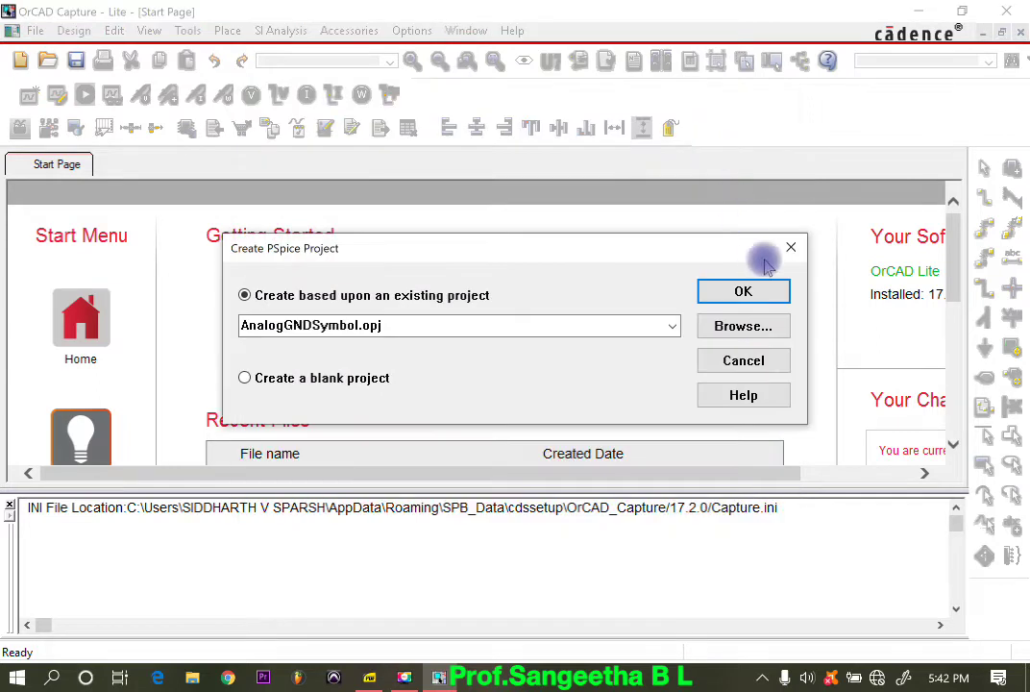
{"action": "left_click", "coordinate": [773, 291]}
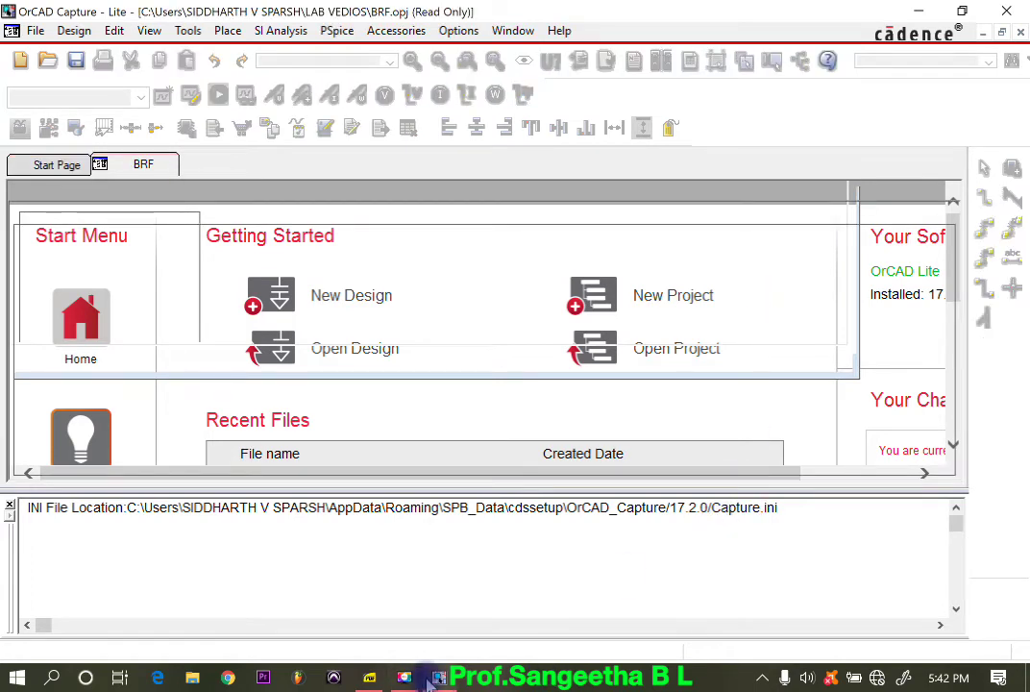
Step: Switch to AC CLM.pdf and examine the narrow band reject filter circuit on page 45, then return to OrCAD Capture
{"action": "mouse_move", "coordinate": [429, 681]}
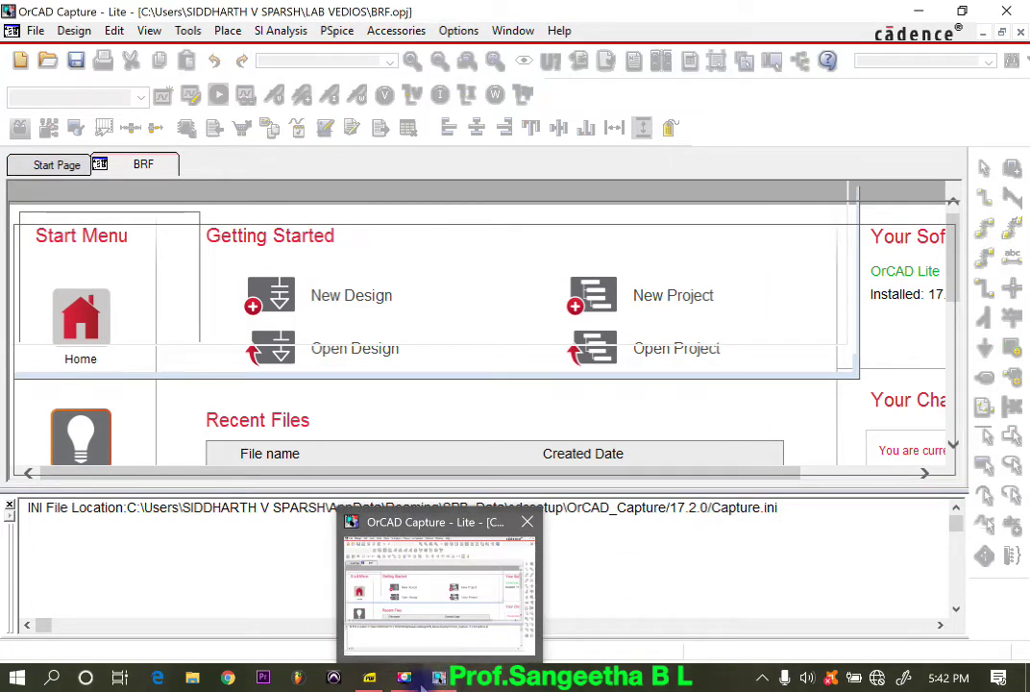
{"action": "left_click", "coordinate": [371, 679]}
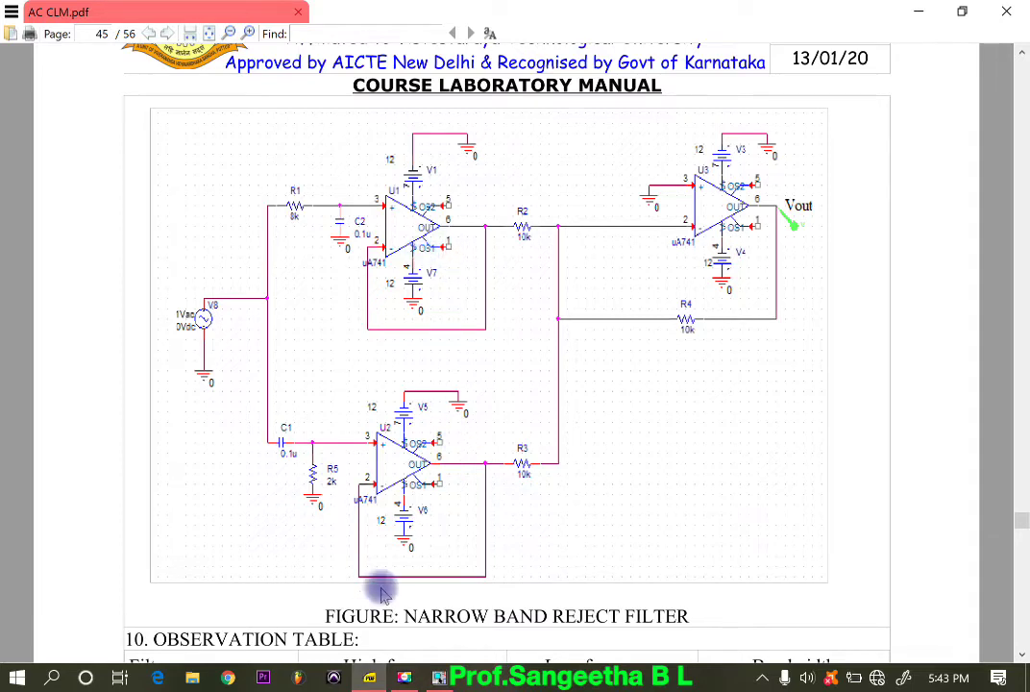
{"action": "left_click", "coordinate": [916, 12]}
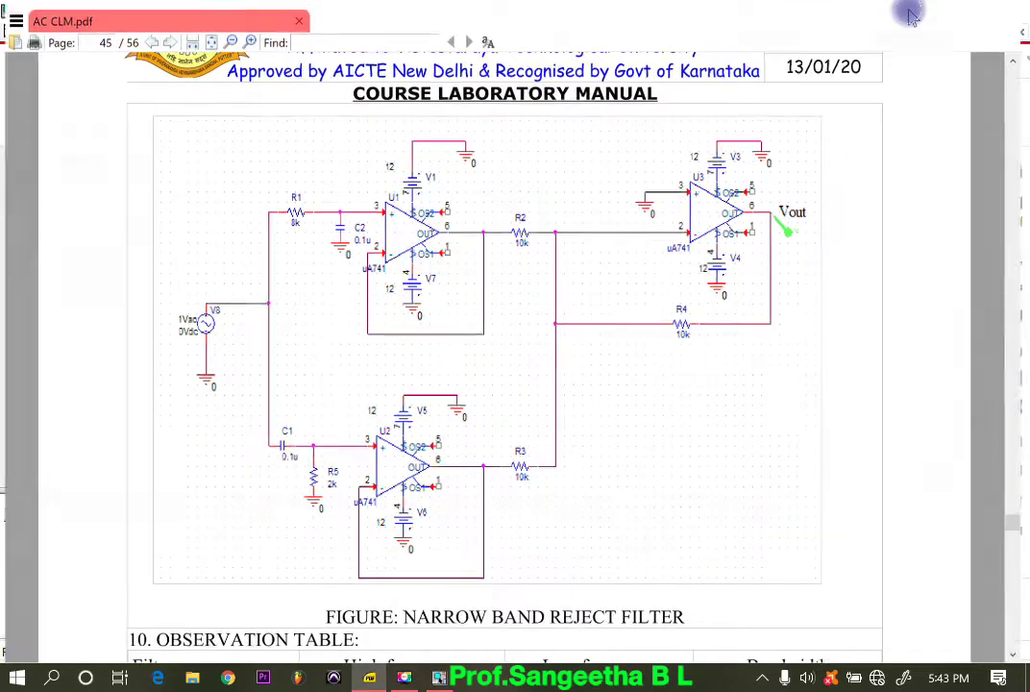
Step: Open PAGE1 of SCHEMATIC1 in the brf.dsn design
{"action": "left_click", "coordinate": [49, 251]}
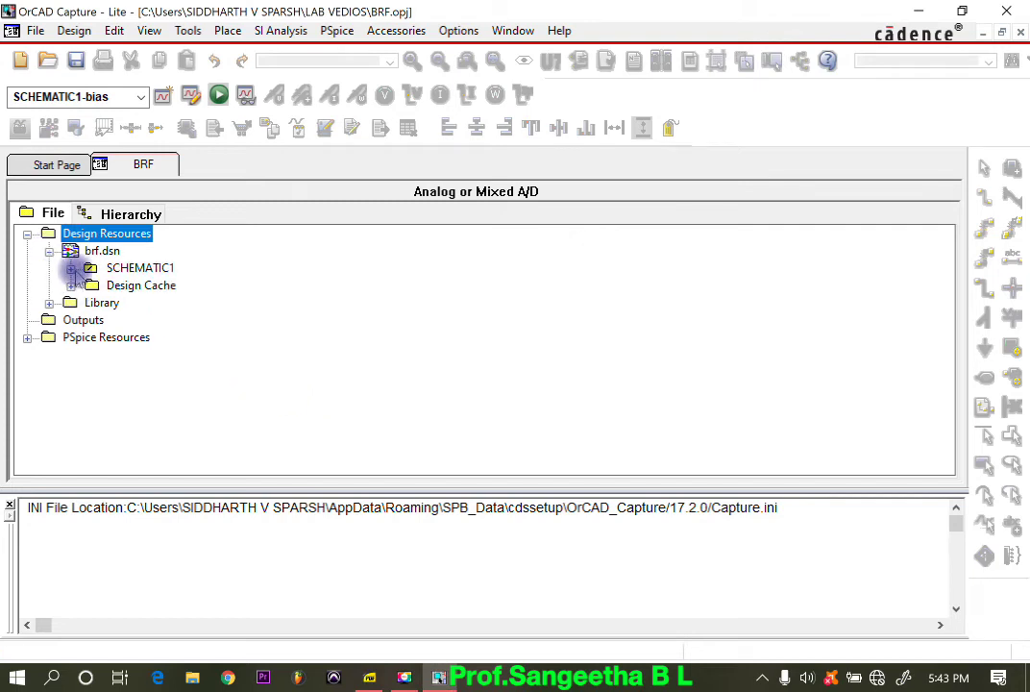
{"action": "left_click", "coordinate": [70, 268]}
{"action": "double_click", "coordinate": [142, 286]}
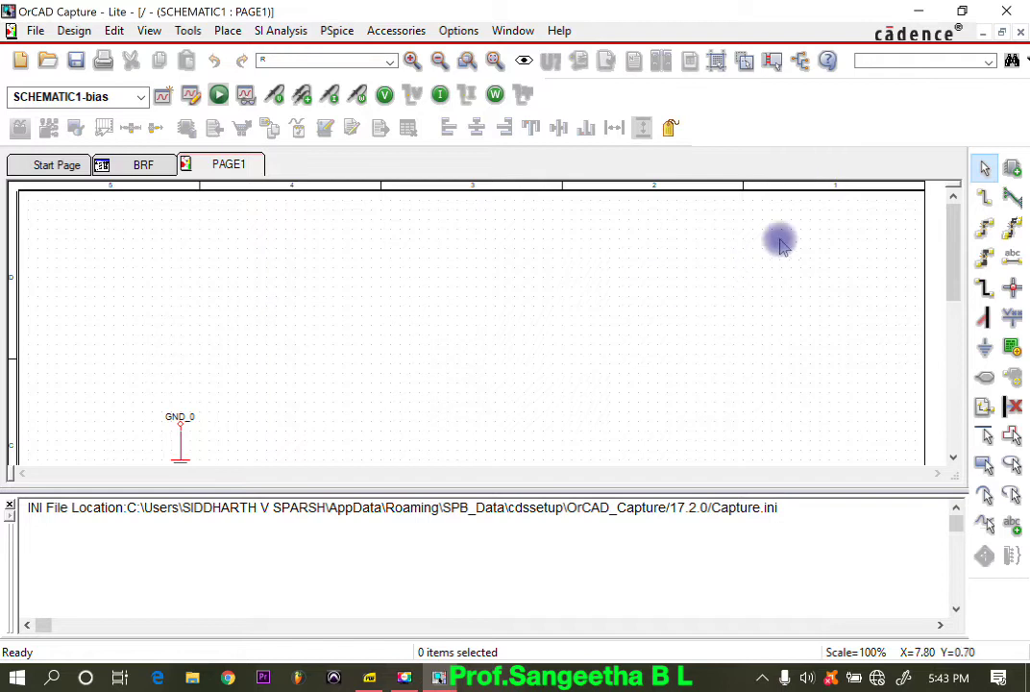
Step: Start placing a part and limit the part list to the OPAMP library
{"action": "left_click", "coordinate": [228, 31]}
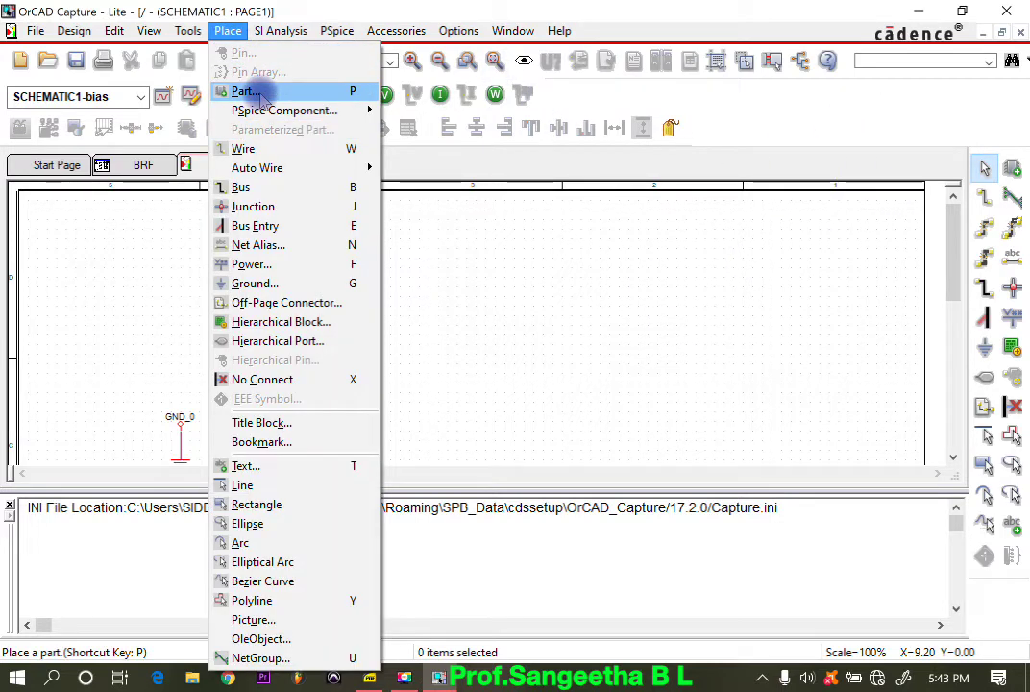
{"action": "left_click", "coordinate": [229, 30]}
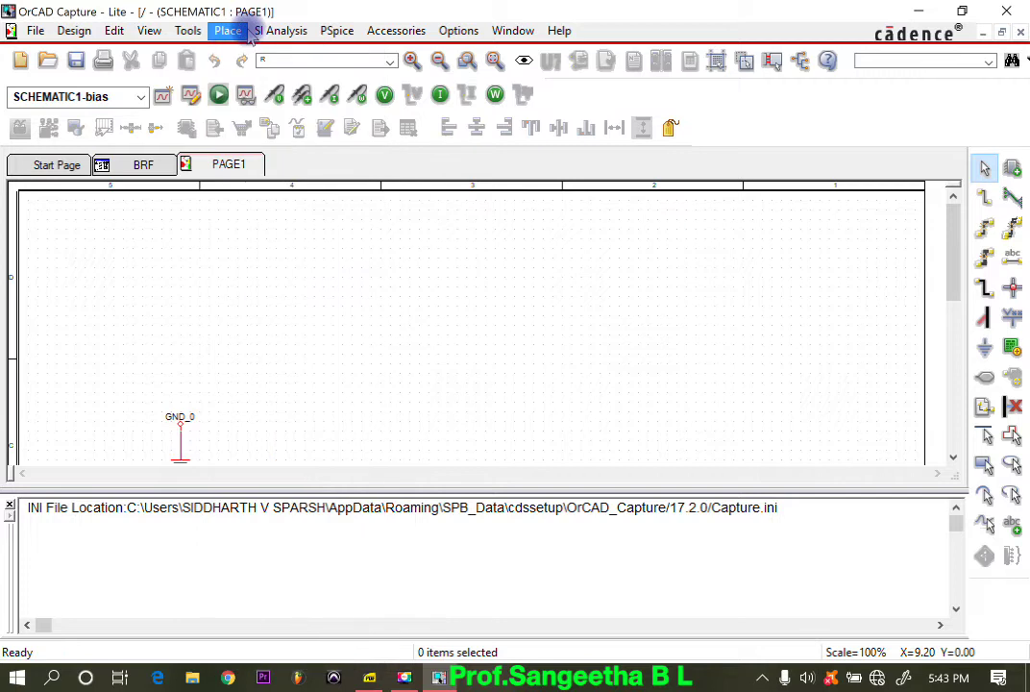
{"action": "left_click", "coordinate": [1016, 169]}
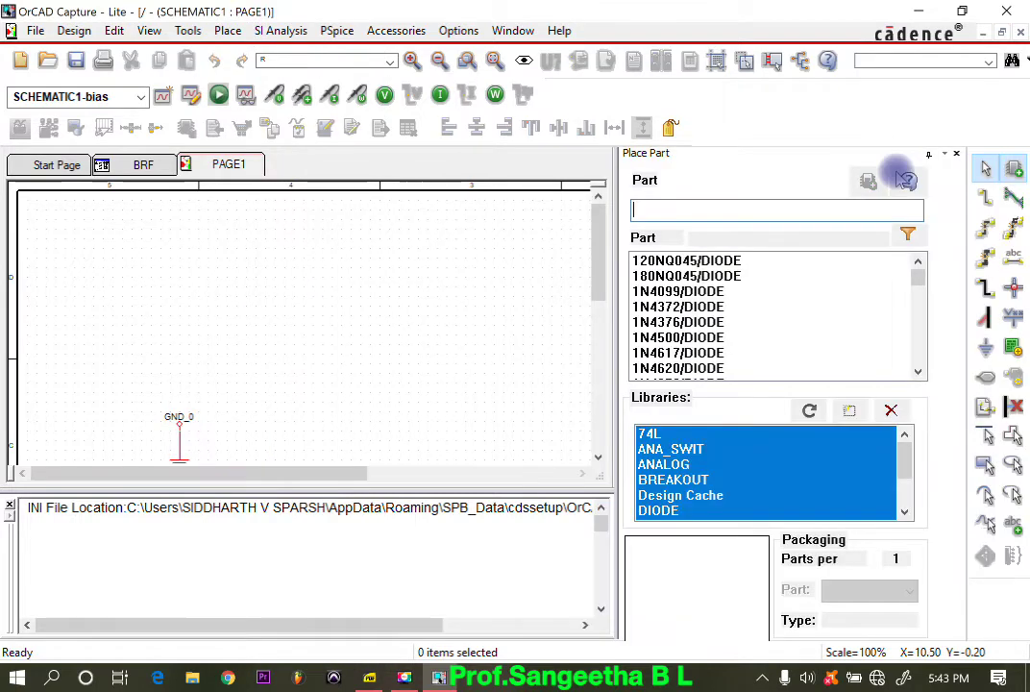
{"action": "left_click", "coordinate": [681, 465]}
{"action": "scroll", "coordinate": [681, 465], "scroll_direction": "down", "scroll_amount": 2}
{"action": "left_click", "coordinate": [680, 464]}
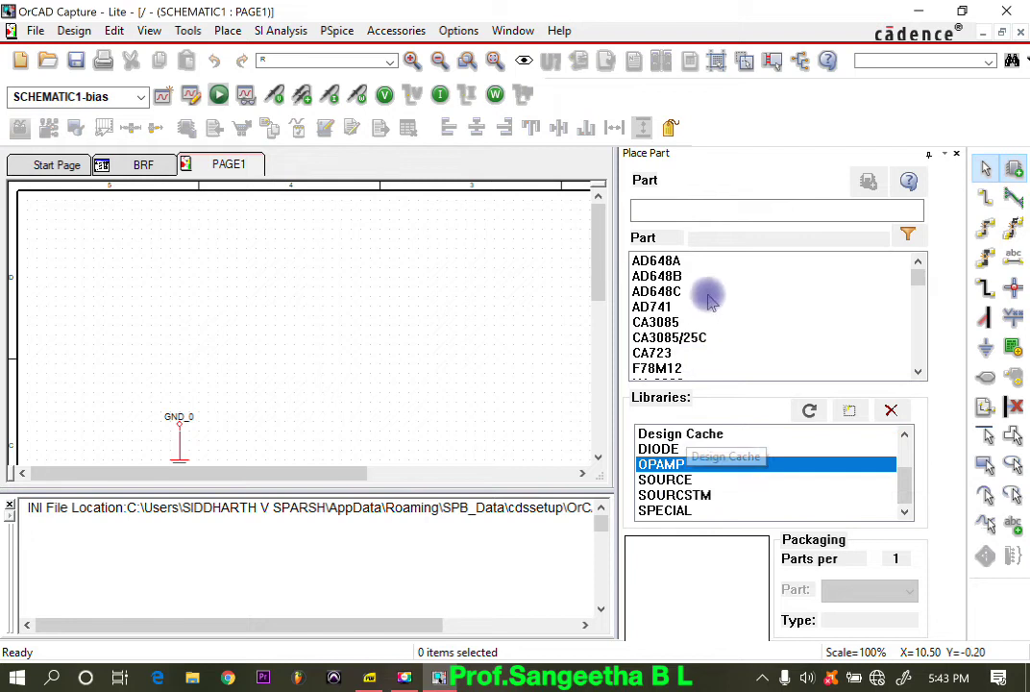
Step: Place three LM741 op-amps: one at the page's upper left, one below it, and a third to the right of both
{"action": "scroll", "coordinate": [708, 299], "scroll_direction": "down", "scroll_amount": 10}
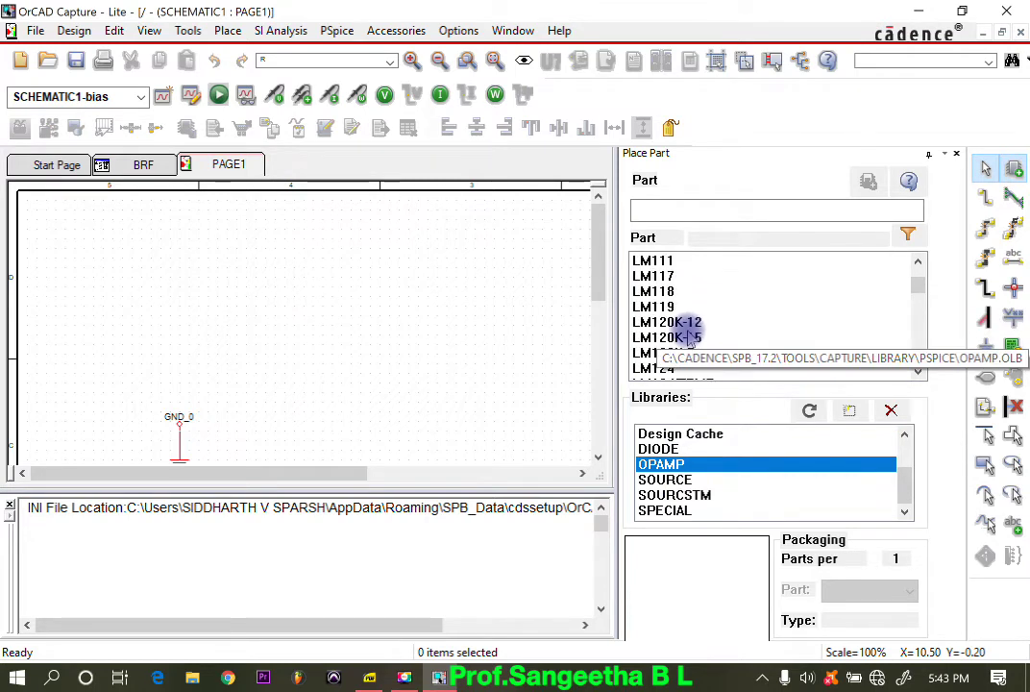
{"action": "scroll", "coordinate": [689, 342], "scroll_direction": "down", "scroll_amount": 2}
{"action": "scroll", "coordinate": [687, 351], "scroll_direction": "down", "scroll_amount": 2}
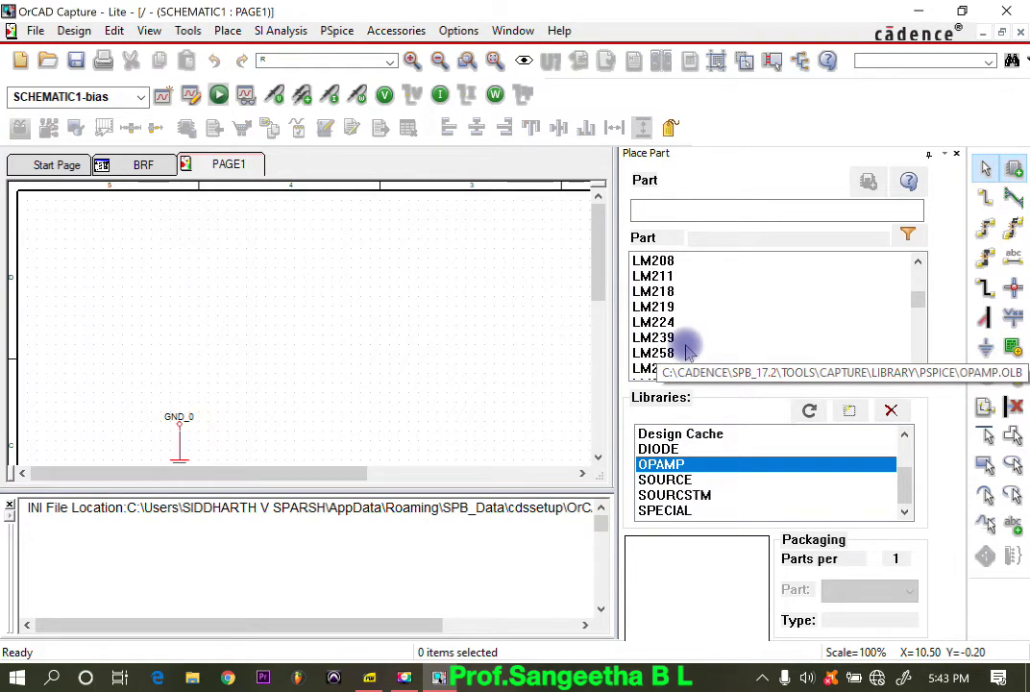
{"action": "scroll", "coordinate": [688, 351], "scroll_direction": "down", "scroll_amount": 15}
{"action": "scroll", "coordinate": [687, 351], "scroll_direction": "up", "scroll_amount": 8}
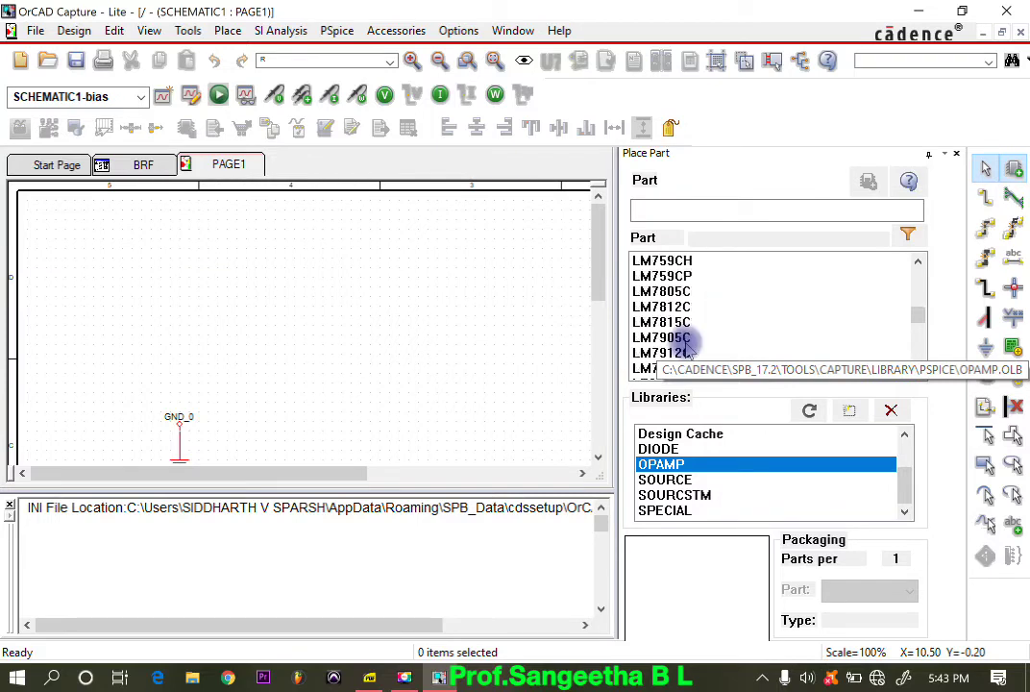
{"action": "scroll", "coordinate": [687, 346], "scroll_direction": "up", "scroll_amount": 5}
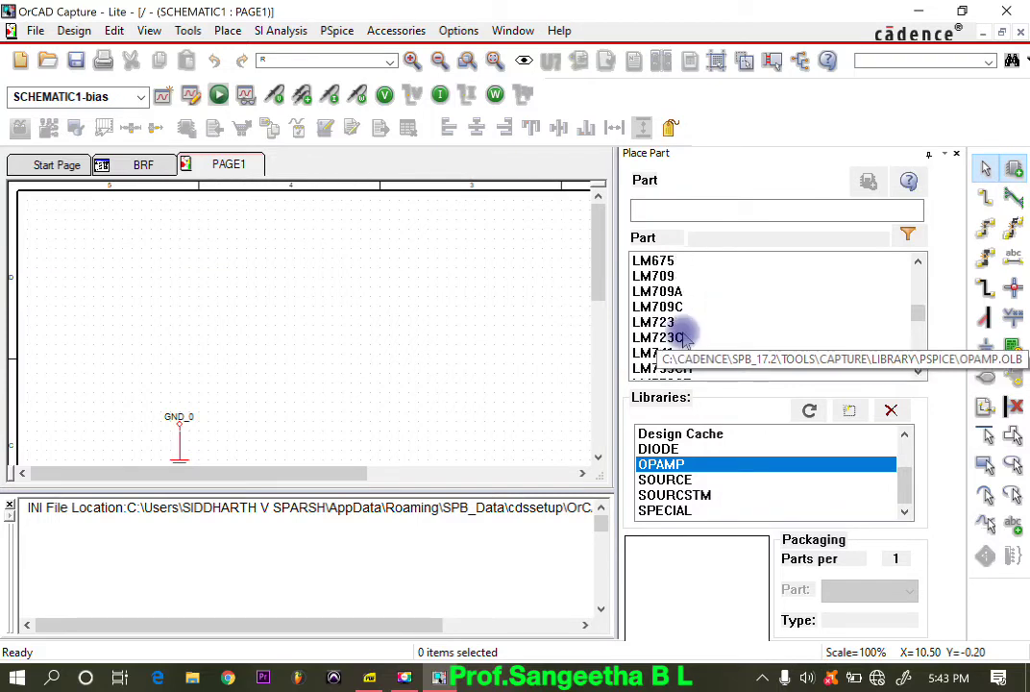
{"action": "left_click", "coordinate": [919, 373]}
{"action": "left_click", "coordinate": [919, 373]}
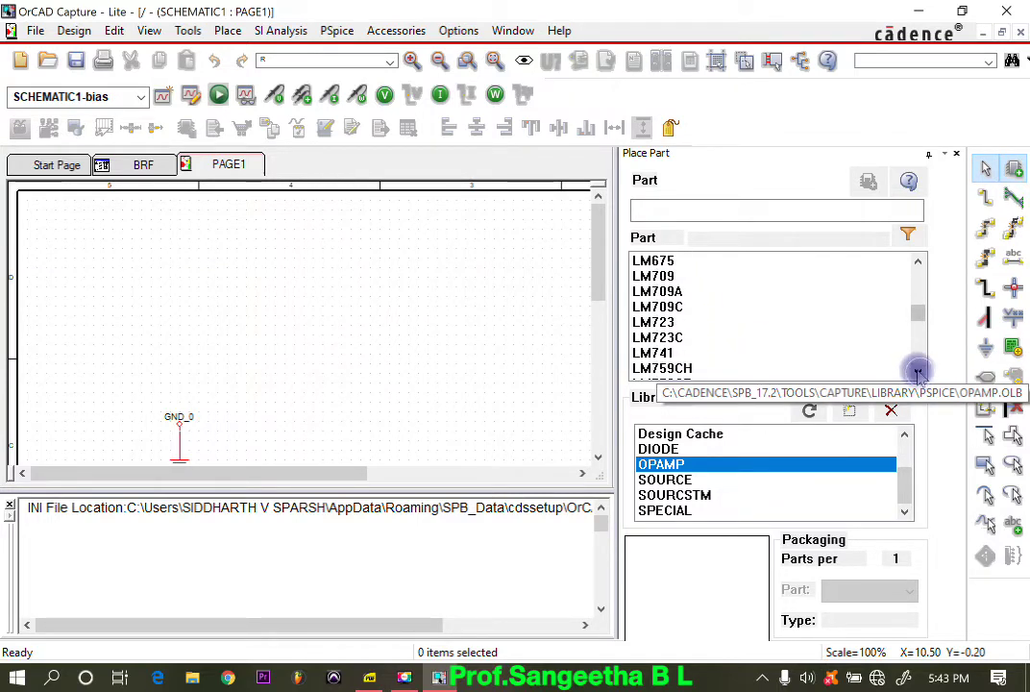
{"action": "left_click", "coordinate": [654, 353]}
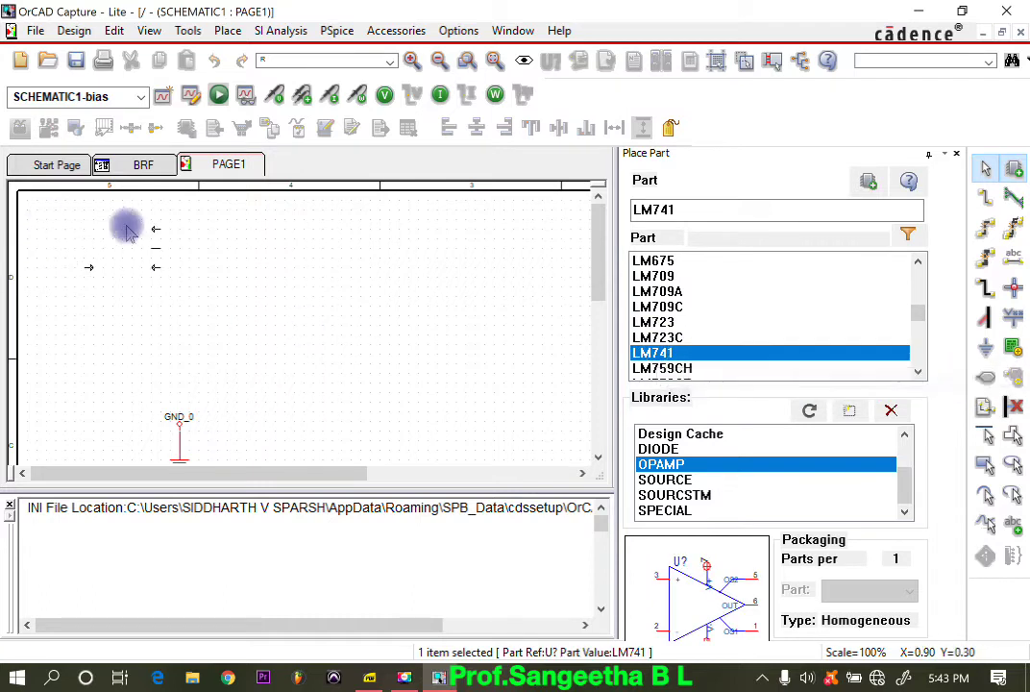
{"action": "left_click", "coordinate": [171, 234]}
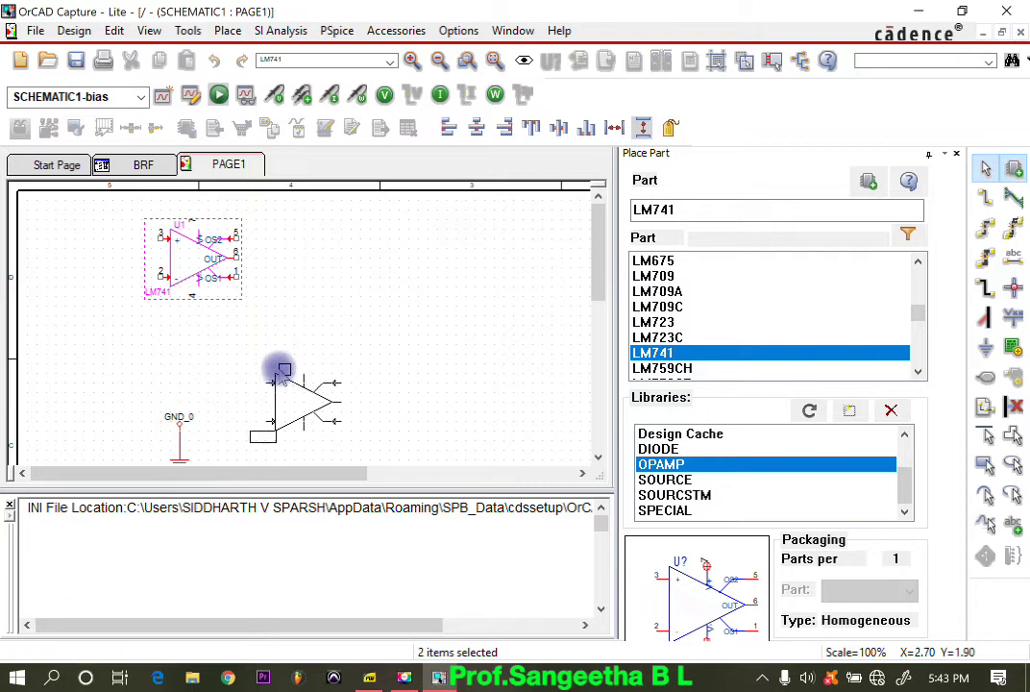
{"action": "left_click", "coordinate": [252, 361]}
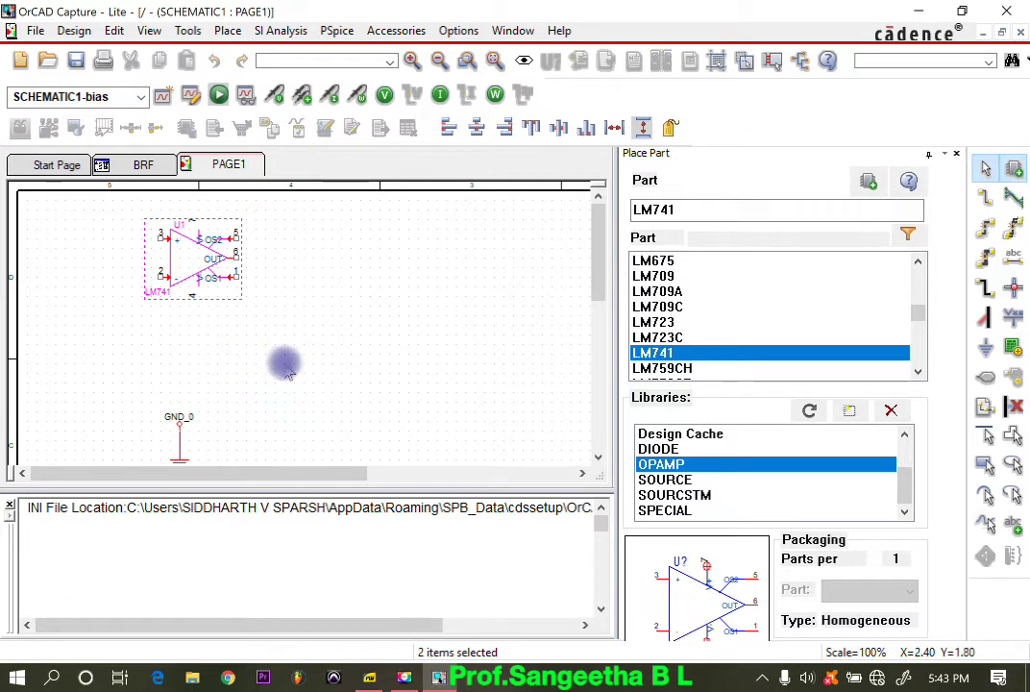
{"action": "left_click", "coordinate": [487, 301]}
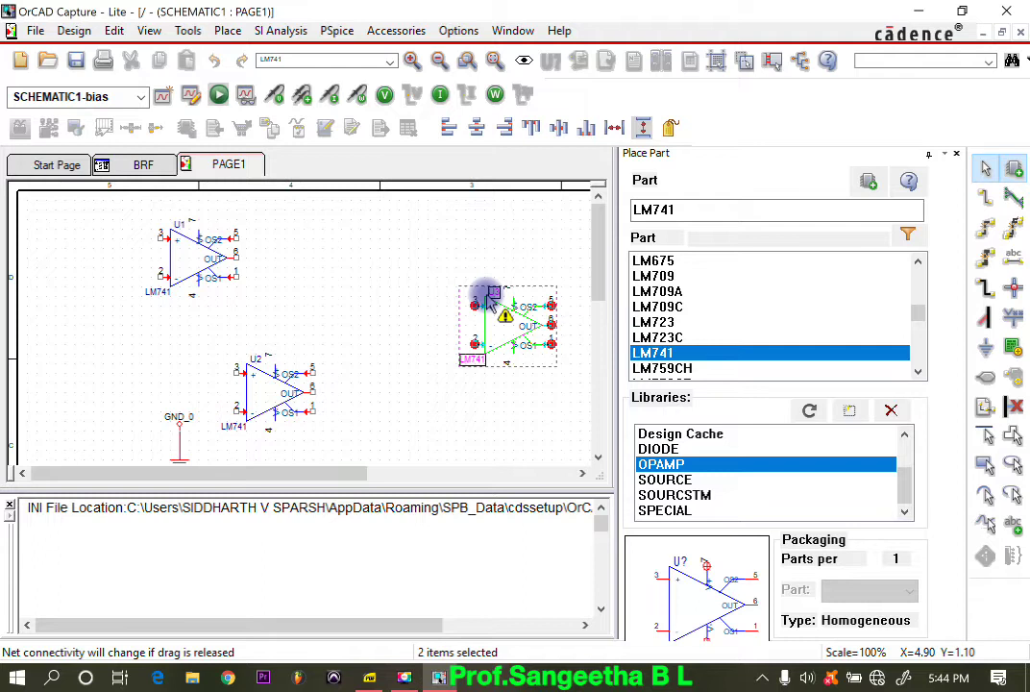
Step: Following the manual's circuit, place five R resistors from the ANALOG library: before U1 and U2, after both, and below U3
{"action": "left_click", "coordinate": [369, 678]}
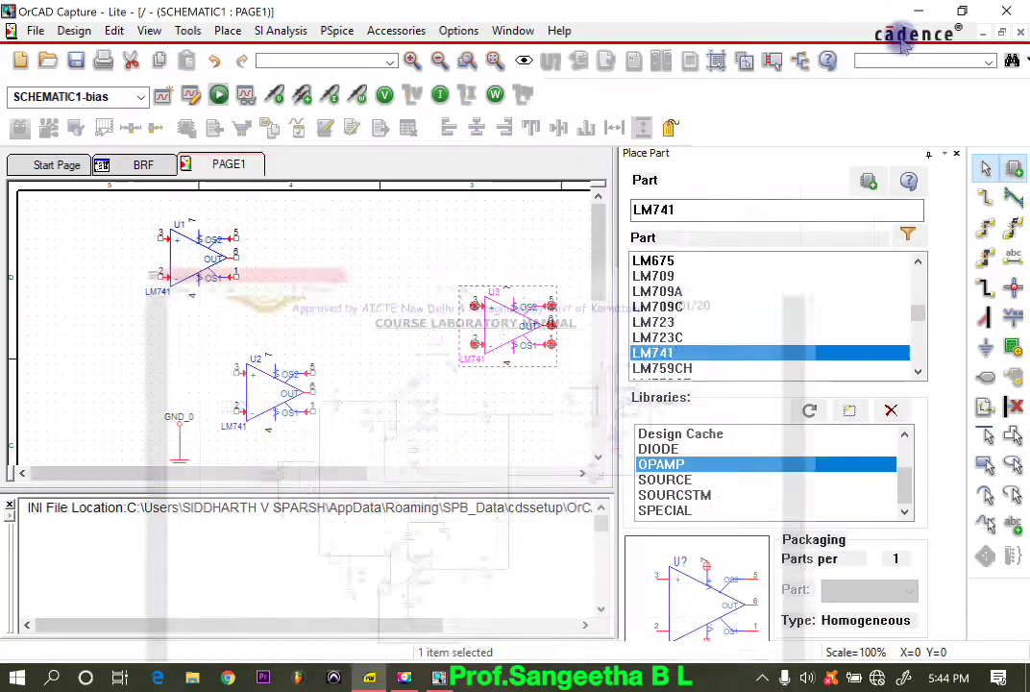
{"action": "left_click", "coordinate": [919, 11]}
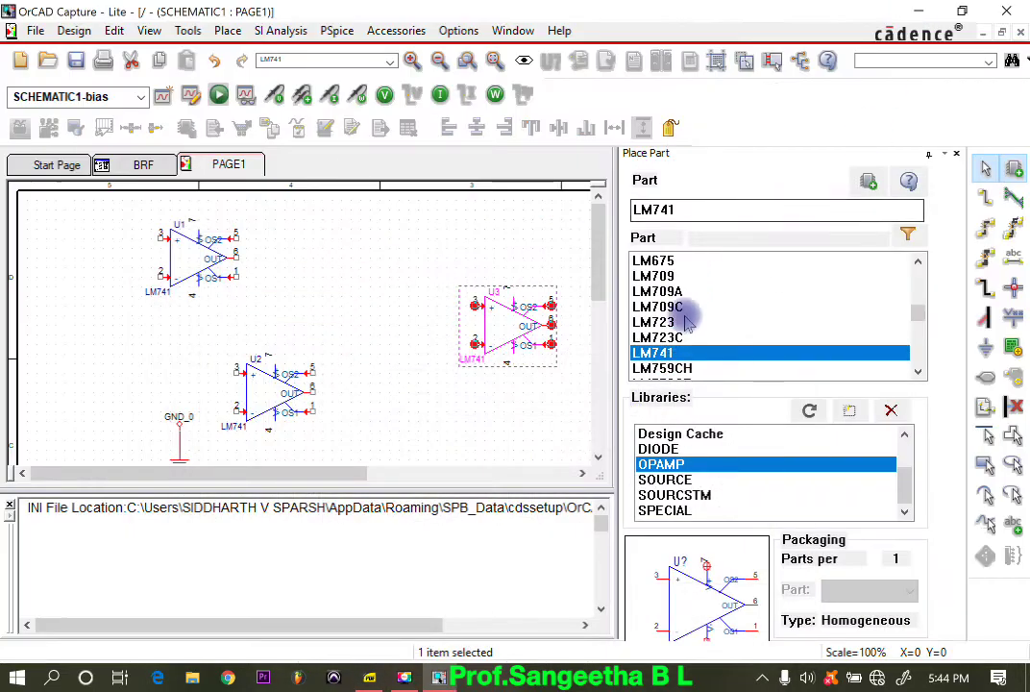
{"action": "scroll", "coordinate": [668, 466], "scroll_direction": "up", "scroll_amount": 1}
{"action": "left_click", "coordinate": [673, 449]}
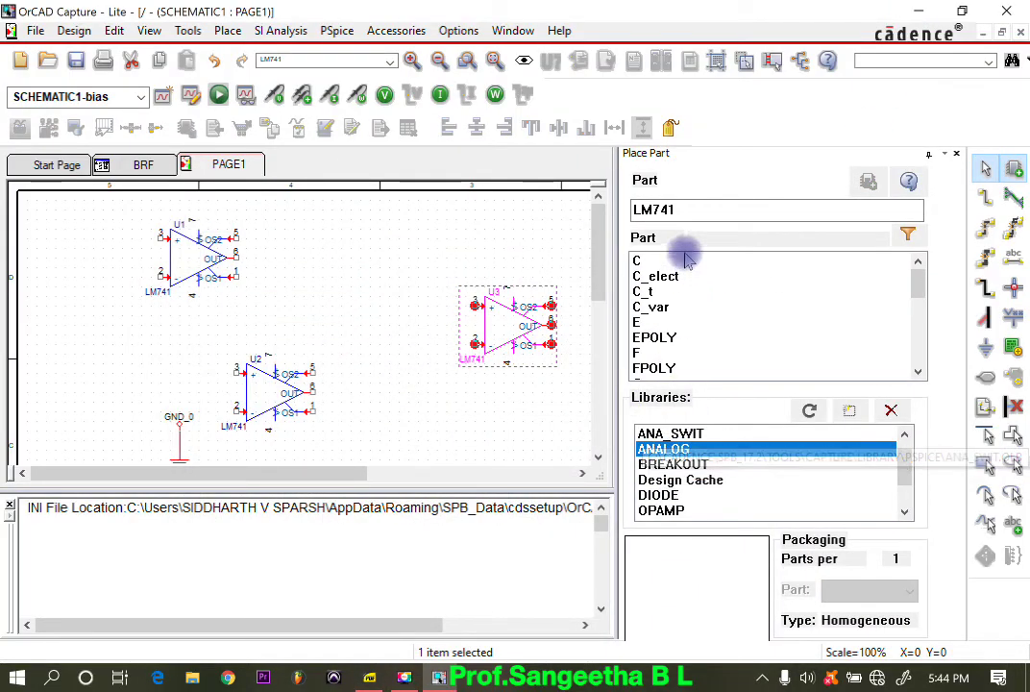
{"action": "scroll", "coordinate": [677, 327], "scroll_direction": "down", "scroll_amount": 6}
{"action": "scroll", "coordinate": [670, 328], "scroll_direction": "up", "scroll_amount": 2}
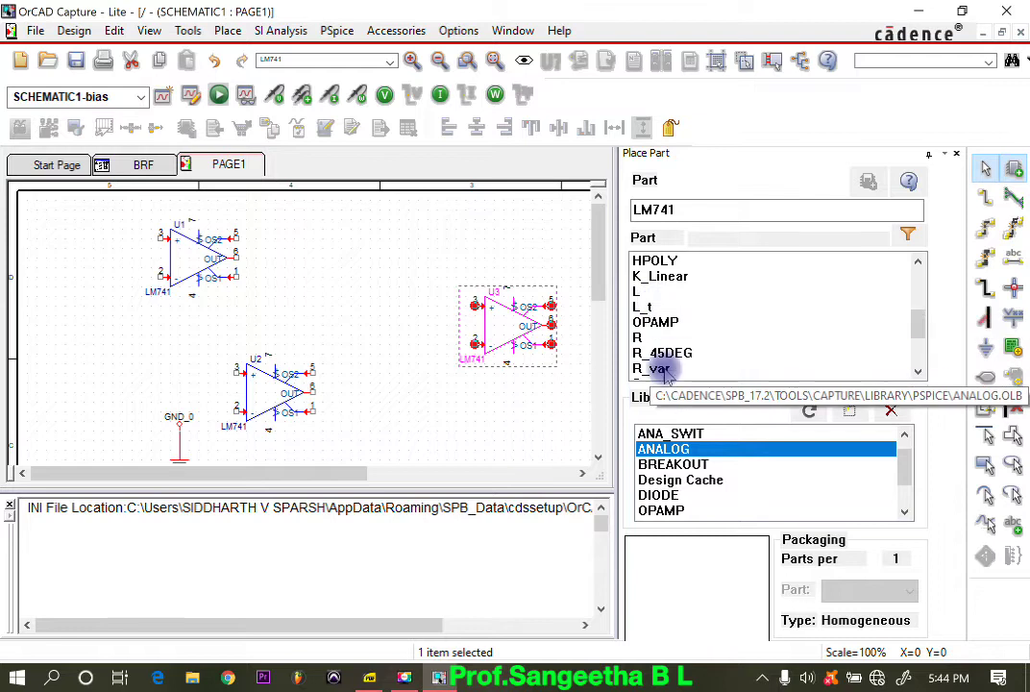
{"action": "double_click", "coordinate": [652, 339]}
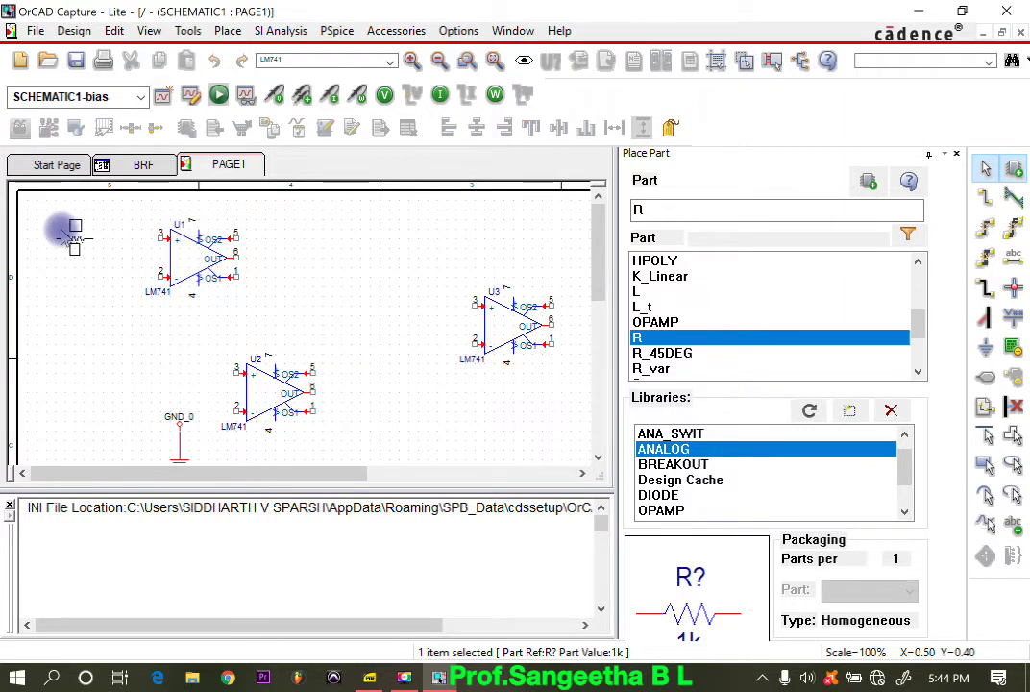
{"action": "left_click", "coordinate": [65, 231]}
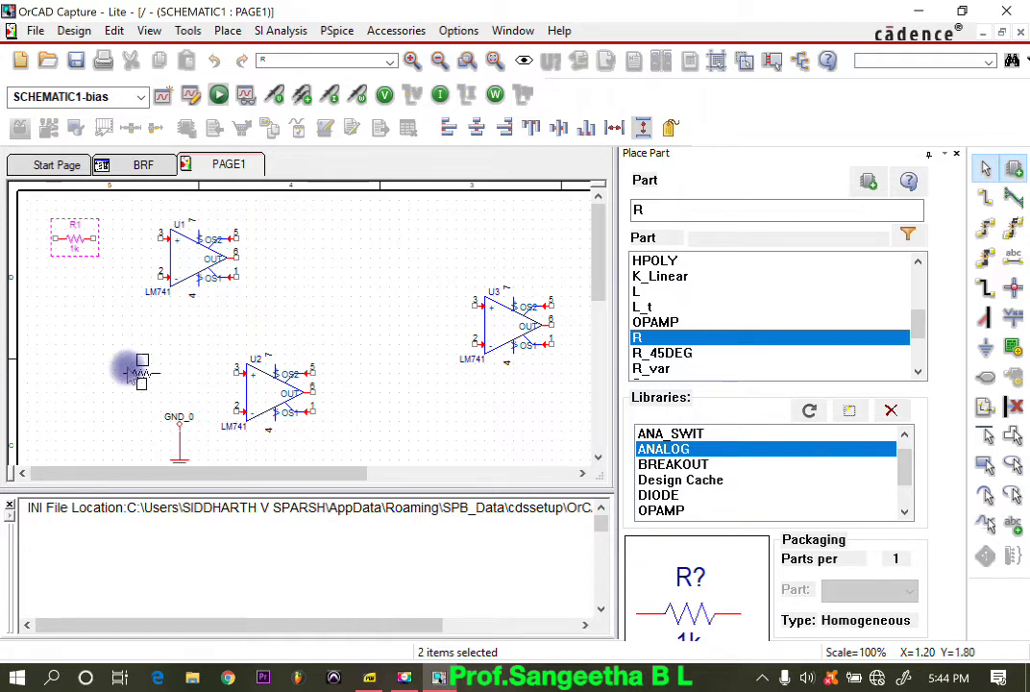
{"action": "left_click", "coordinate": [129, 372]}
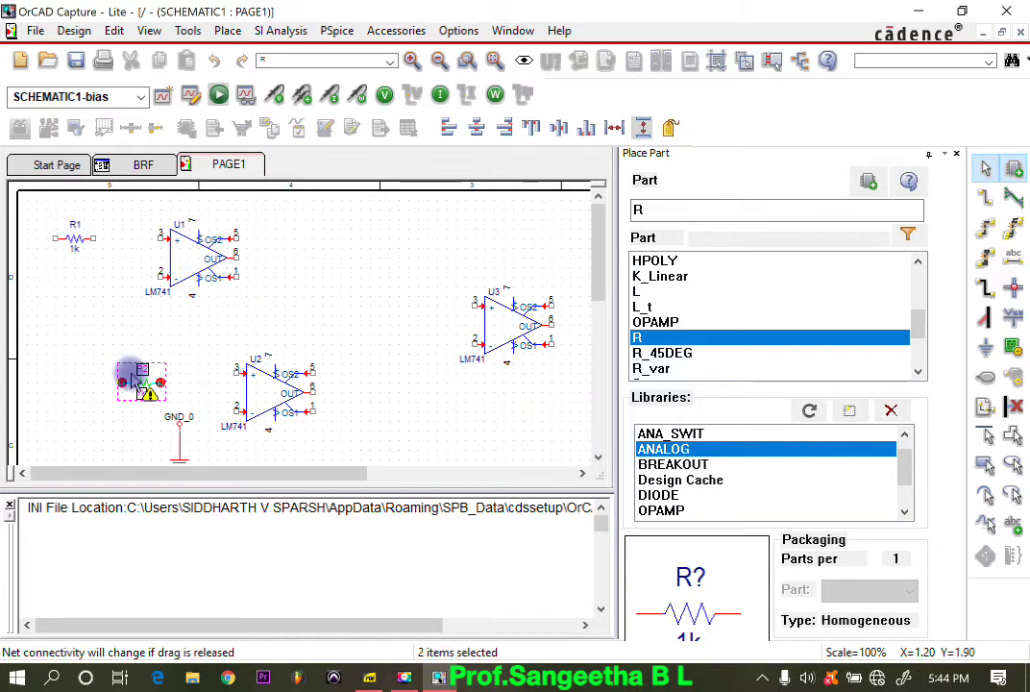
{"action": "key", "text": "r"}
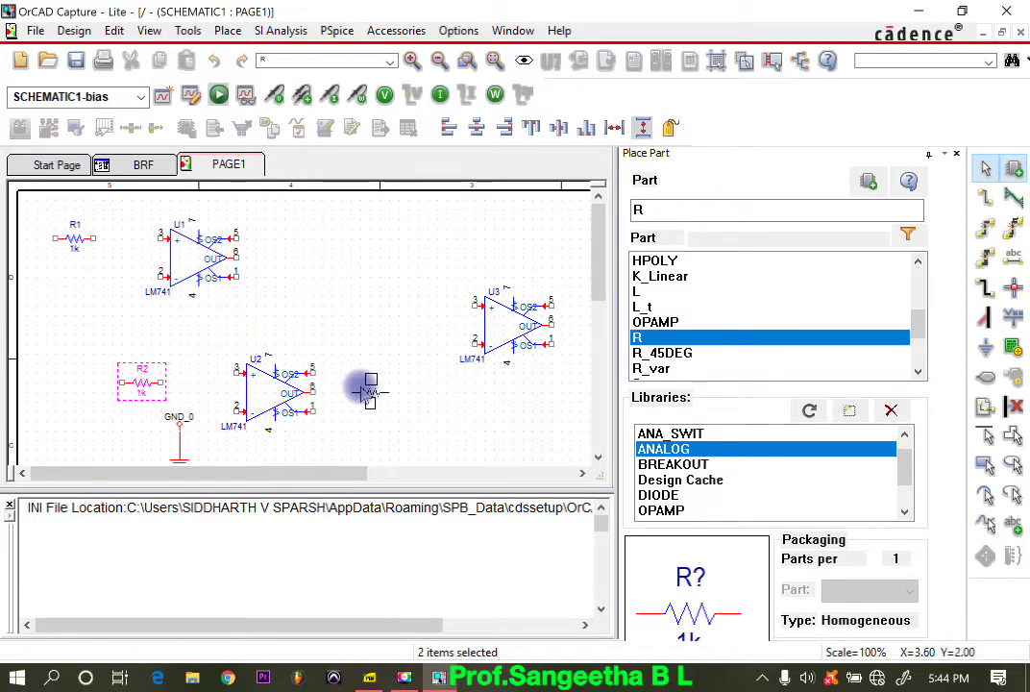
{"action": "left_click", "coordinate": [380, 399]}
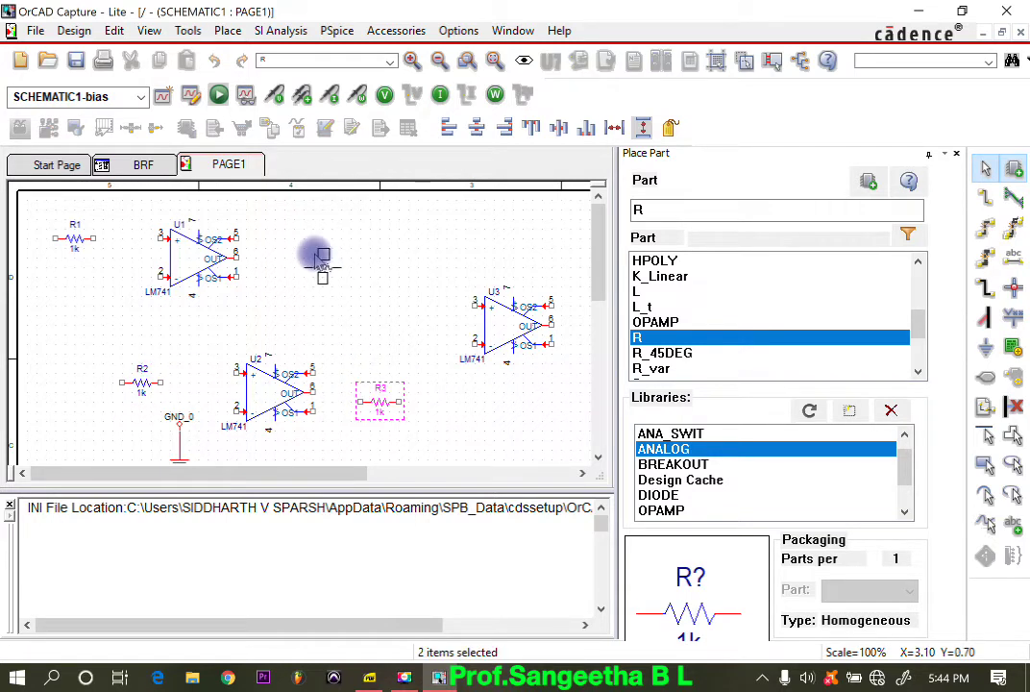
{"action": "left_click", "coordinate": [327, 265]}
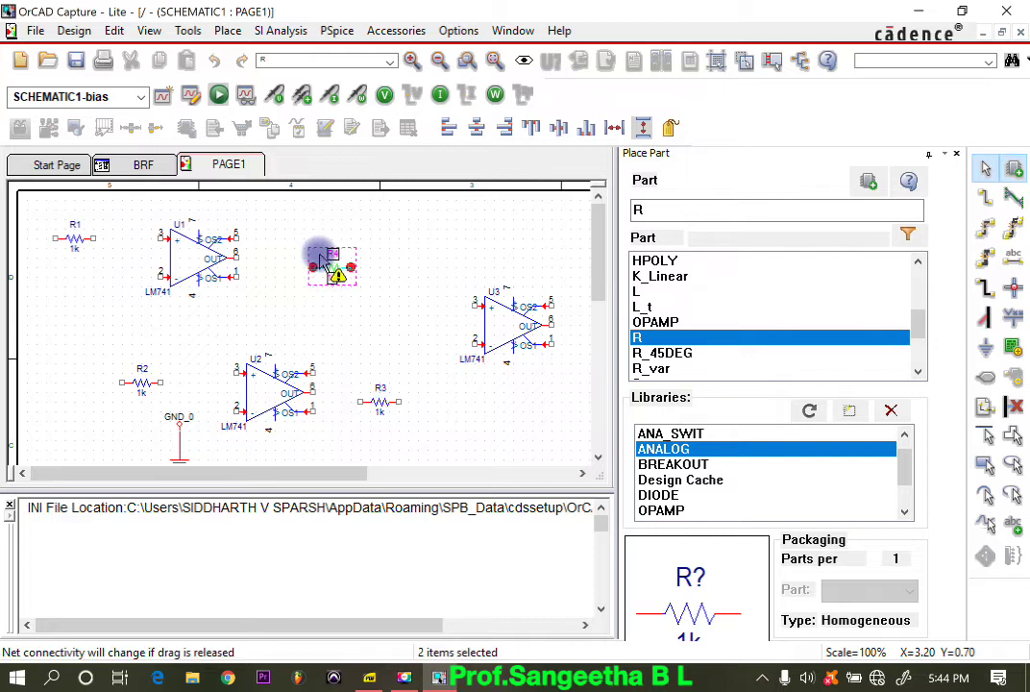
{"action": "left_click", "coordinate": [510, 401]}
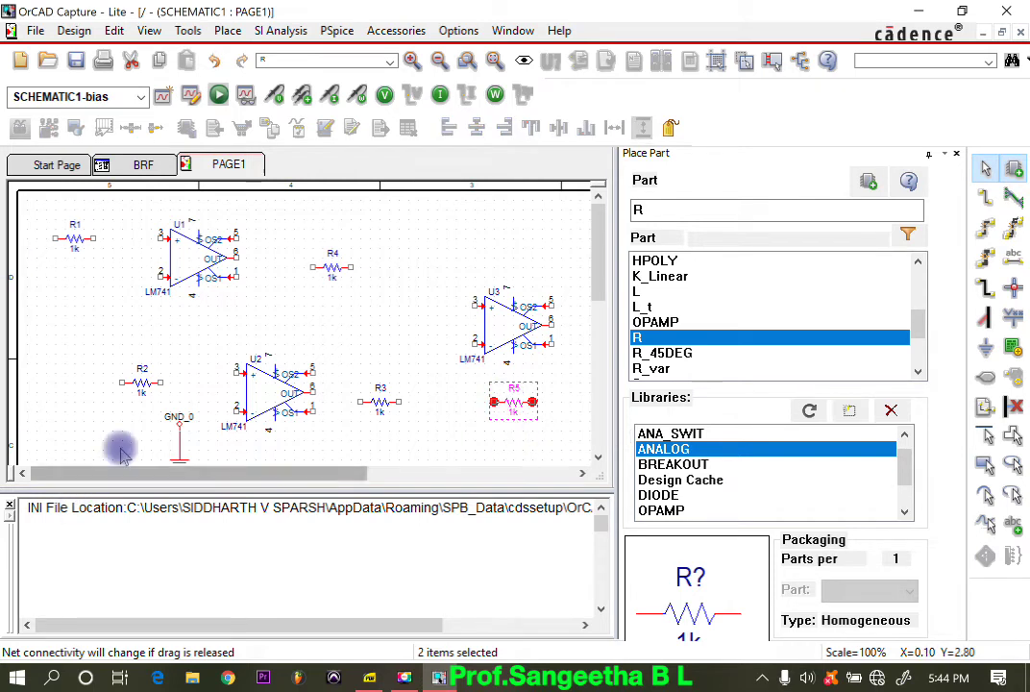
Step: Rotate resistor R2, in front of op-amp U2, to a vertical orientation
{"action": "left_click", "coordinate": [145, 385]}
{"action": "right_click", "coordinate": [146, 384]}
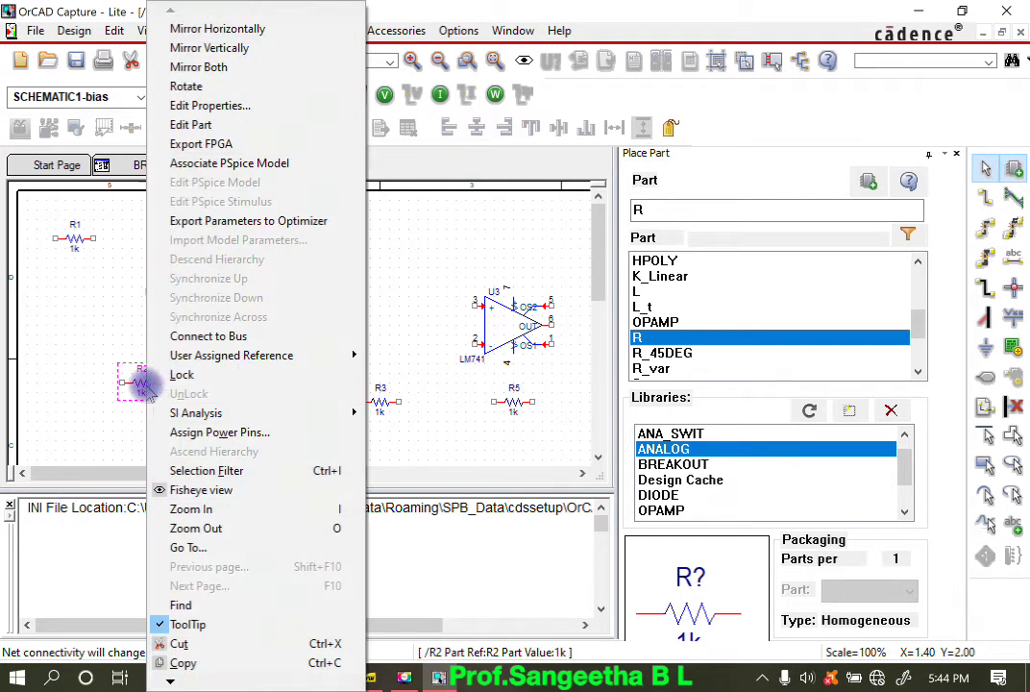
{"action": "left_click", "coordinate": [187, 86]}
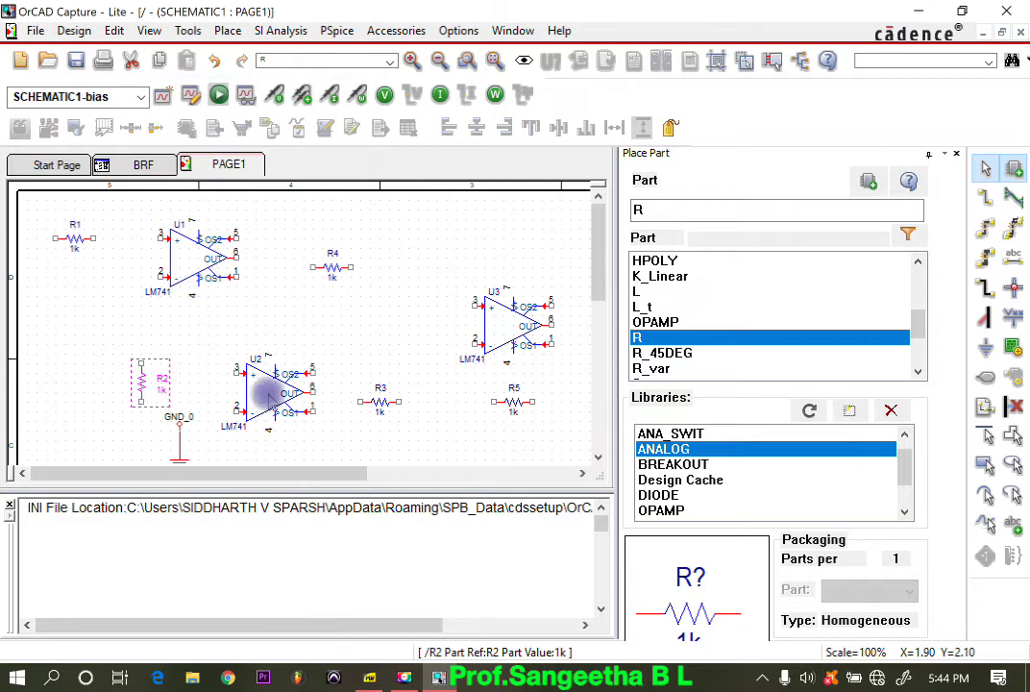
{"action": "left_click", "coordinate": [562, 270]}
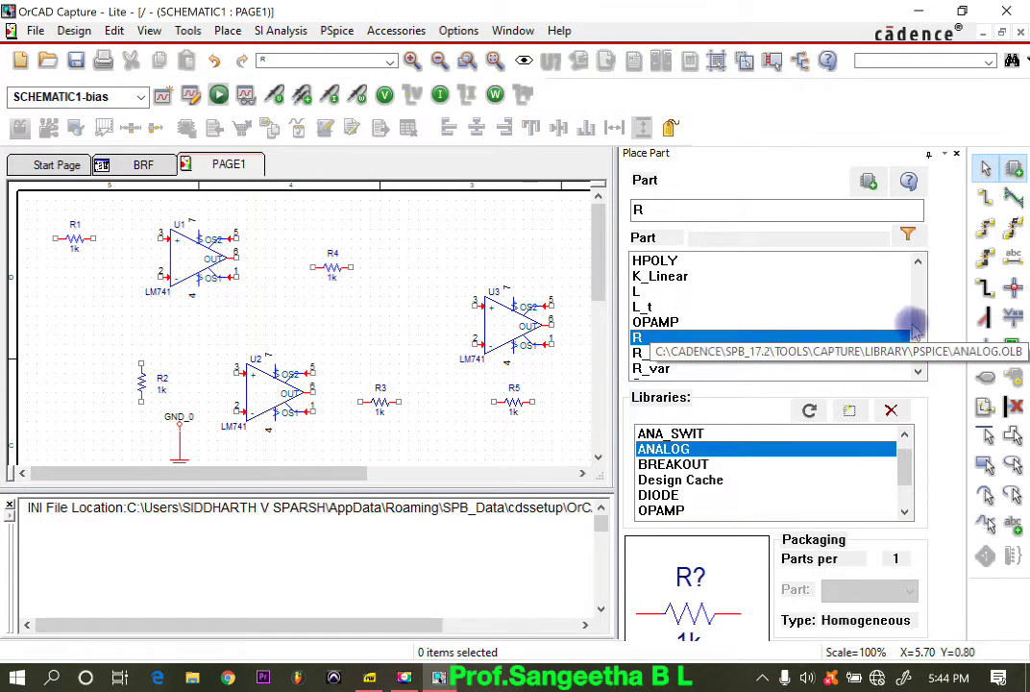
Step: Place two C capacitors from the ANALOG library: one below R1 before op-amp U1, the other beside R2
{"action": "scroll", "coordinate": [913, 317], "scroll_direction": "up", "scroll_amount": 4}
{"action": "double_click", "coordinate": [642, 260]}
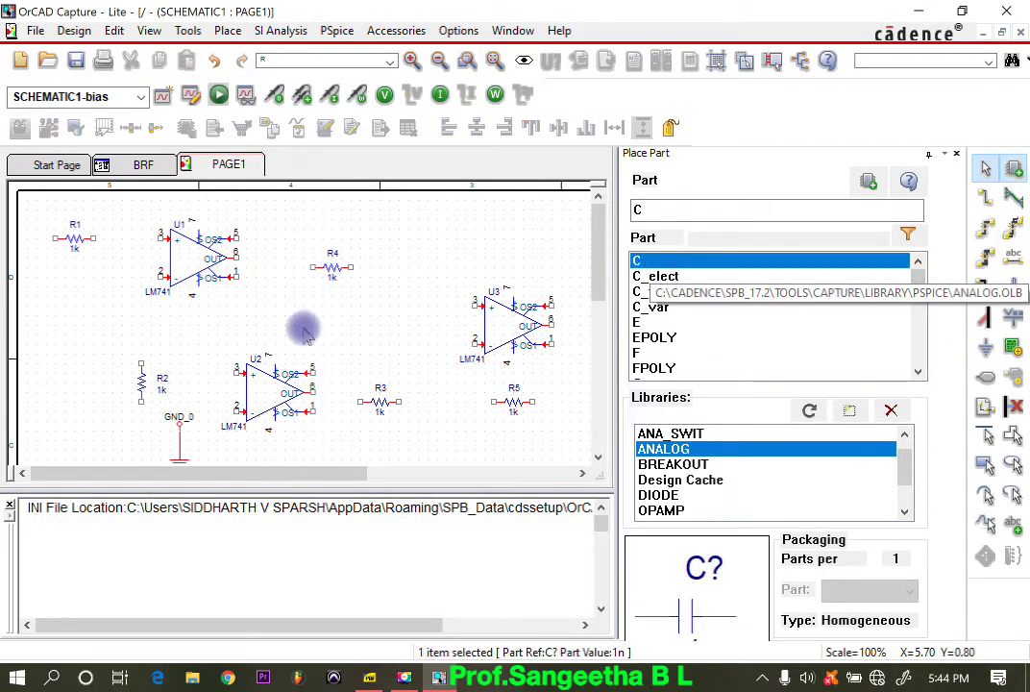
{"action": "left_click", "coordinate": [116, 267]}
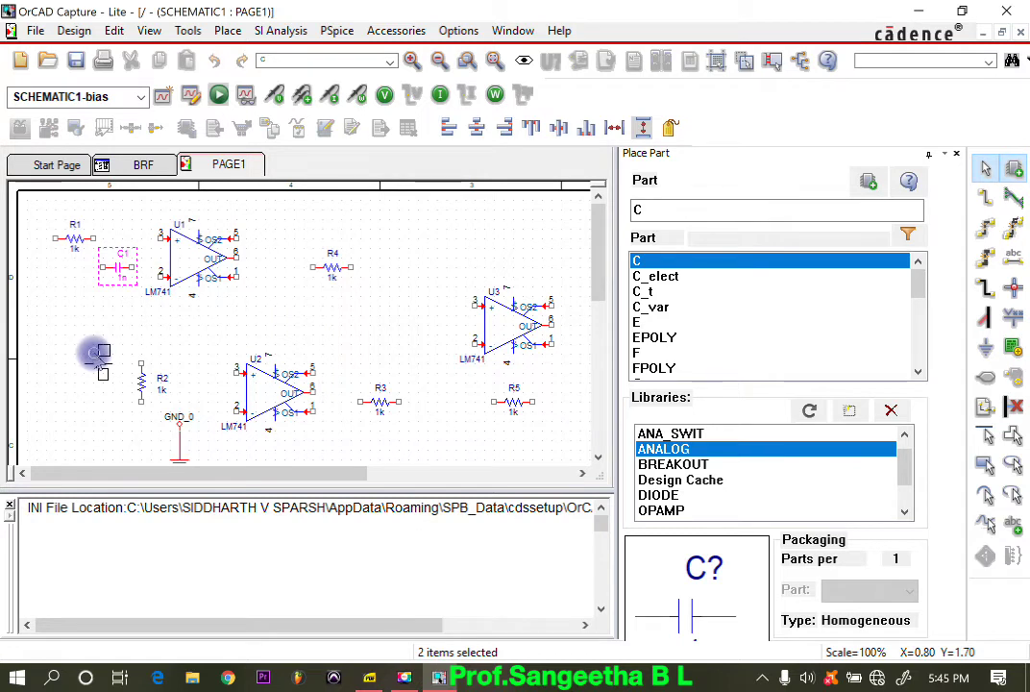
{"action": "left_click", "coordinate": [96, 357]}
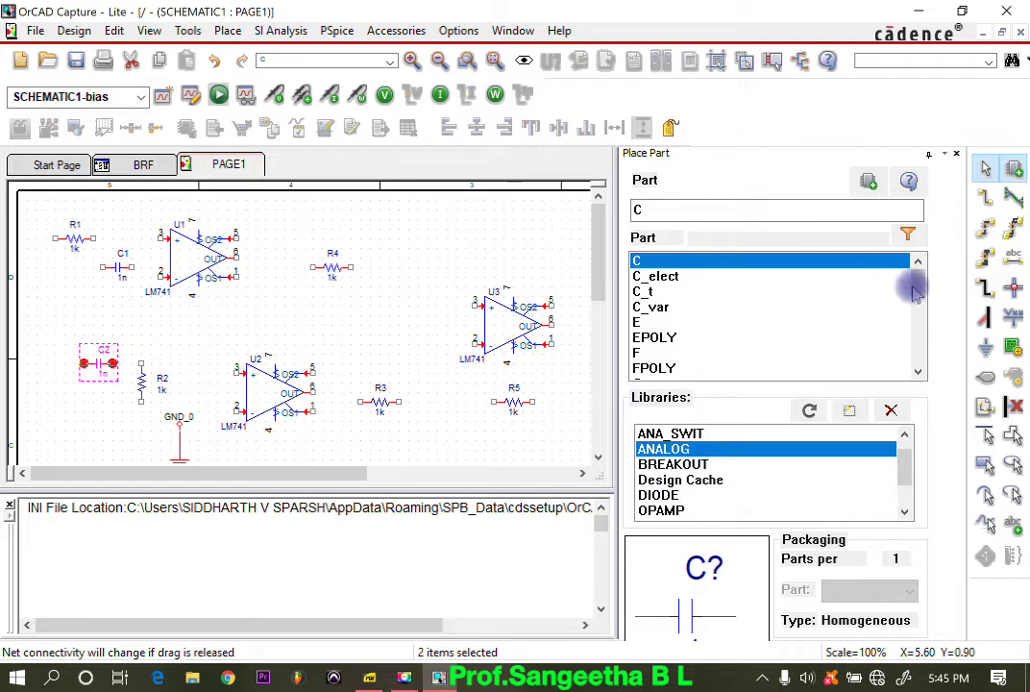
Step: Place a VAC source from the SOURCE library at the page's far left, between R1 and capacitor C2
{"action": "left_click", "coordinate": [904, 510]}
{"action": "left_click", "coordinate": [659, 479]}
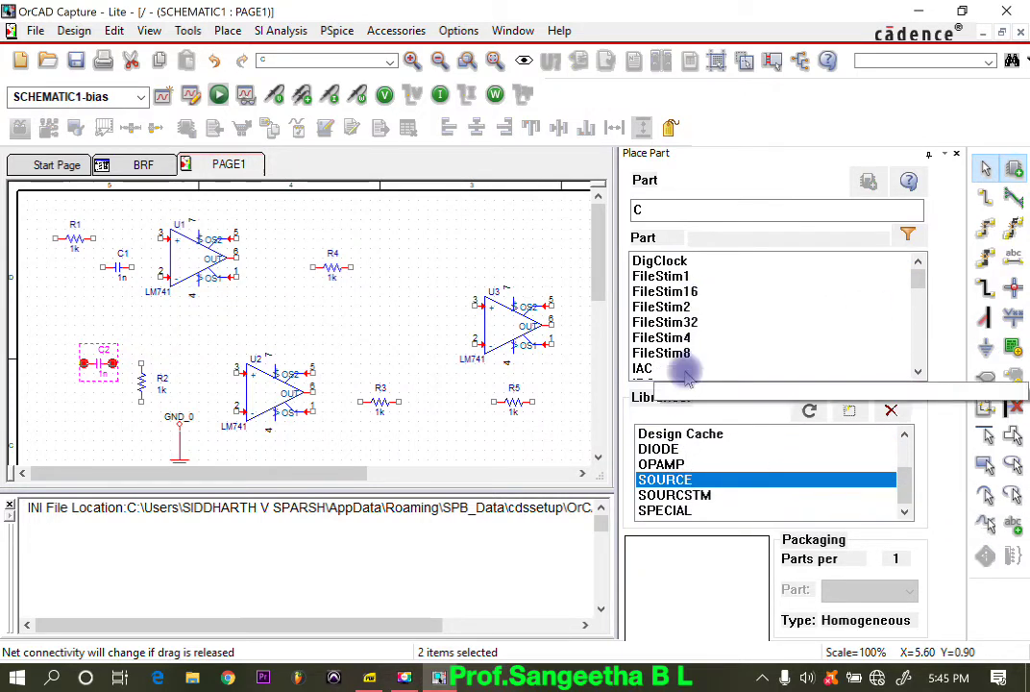
{"action": "left_click", "coordinate": [665, 209]}
{"action": "type", "text": "VA"}
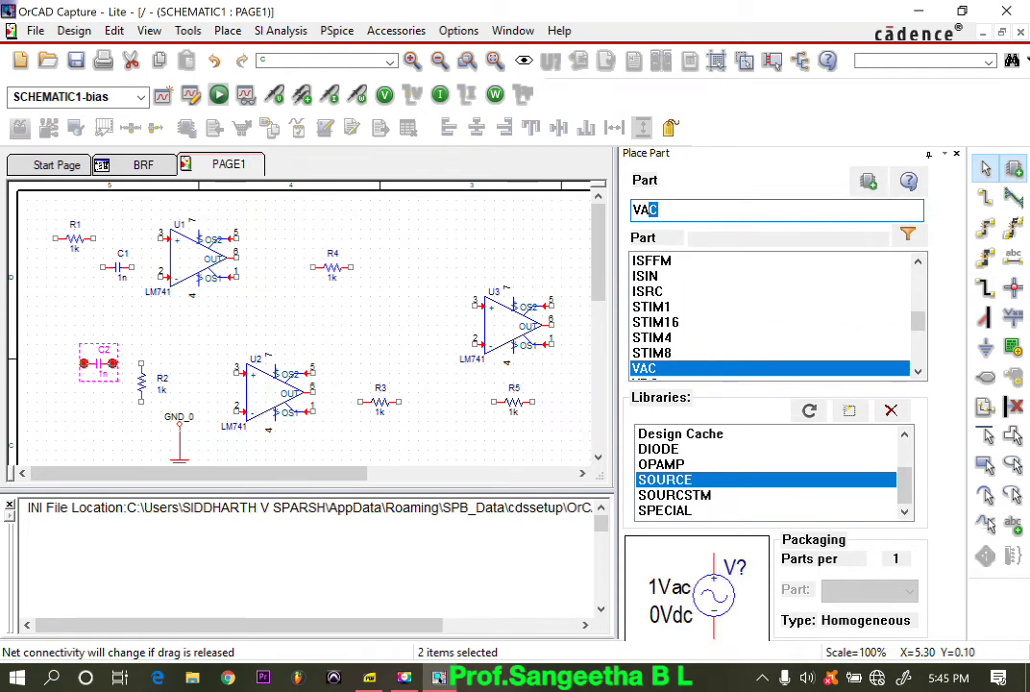
{"action": "double_click", "coordinate": [680, 368]}
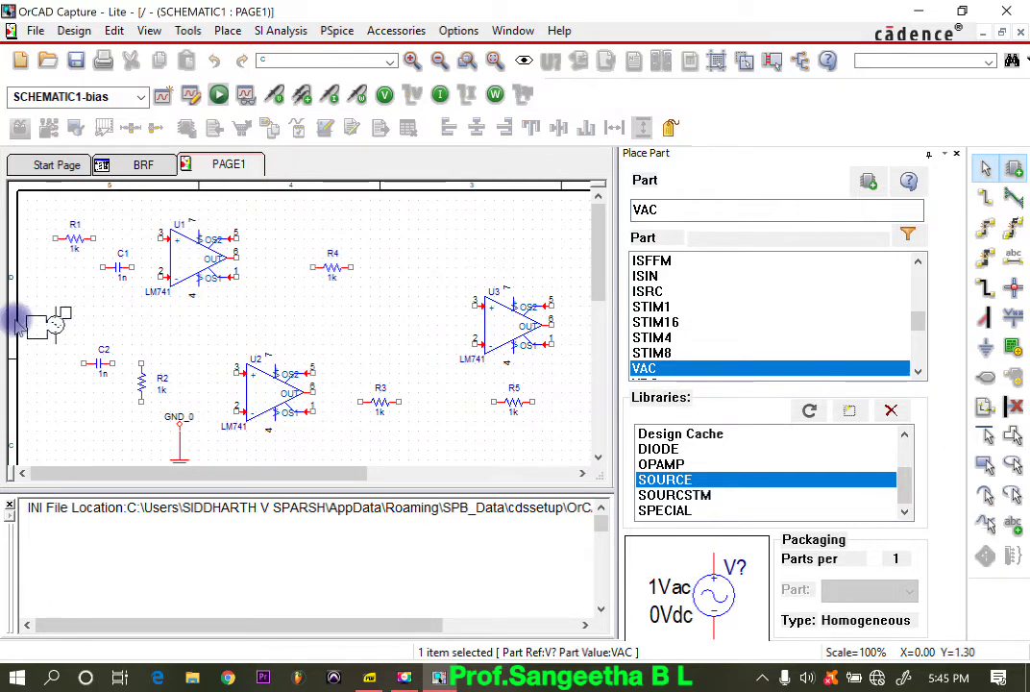
{"action": "left_click", "coordinate": [51, 313]}
{"action": "key", "text": "Escape"}
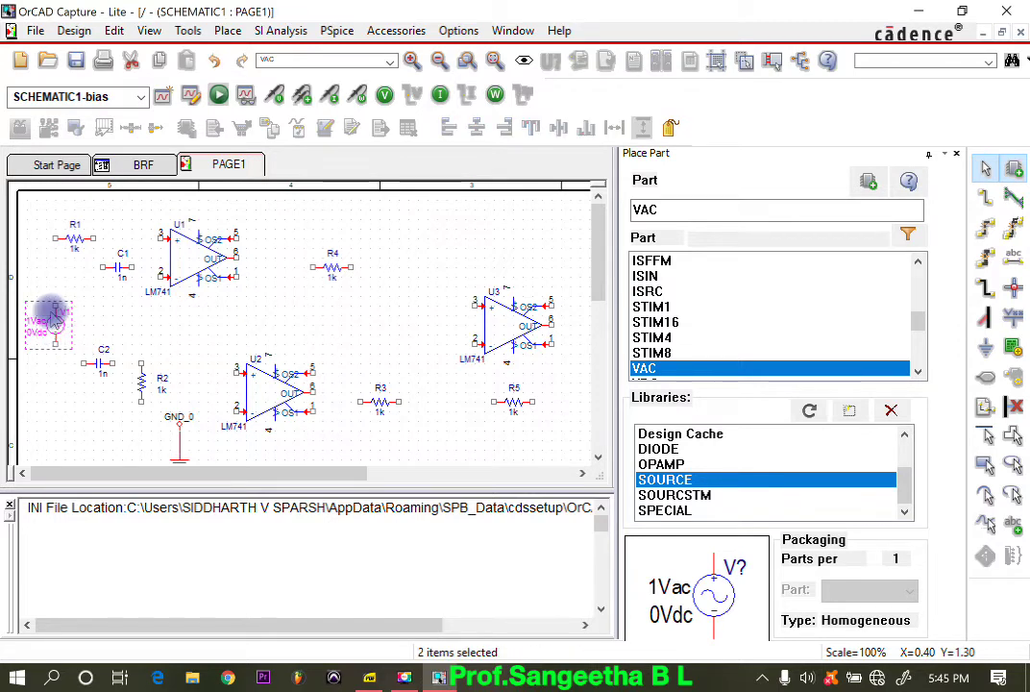
Step: Place six VDC sources from the SOURCE library, one pair on the output side of each of the three op-amps
{"action": "left_click", "coordinate": [675, 213]}
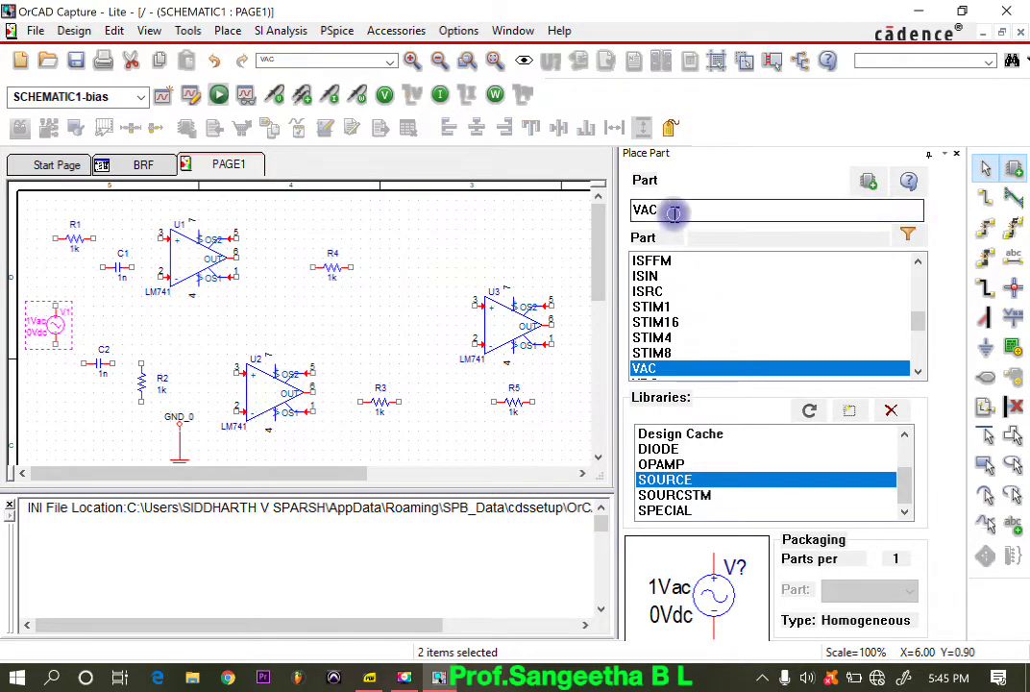
{"action": "key", "text": "BackSpace"}
{"action": "key", "text": "BackSpace"}
{"action": "type", "text": "DDC"}
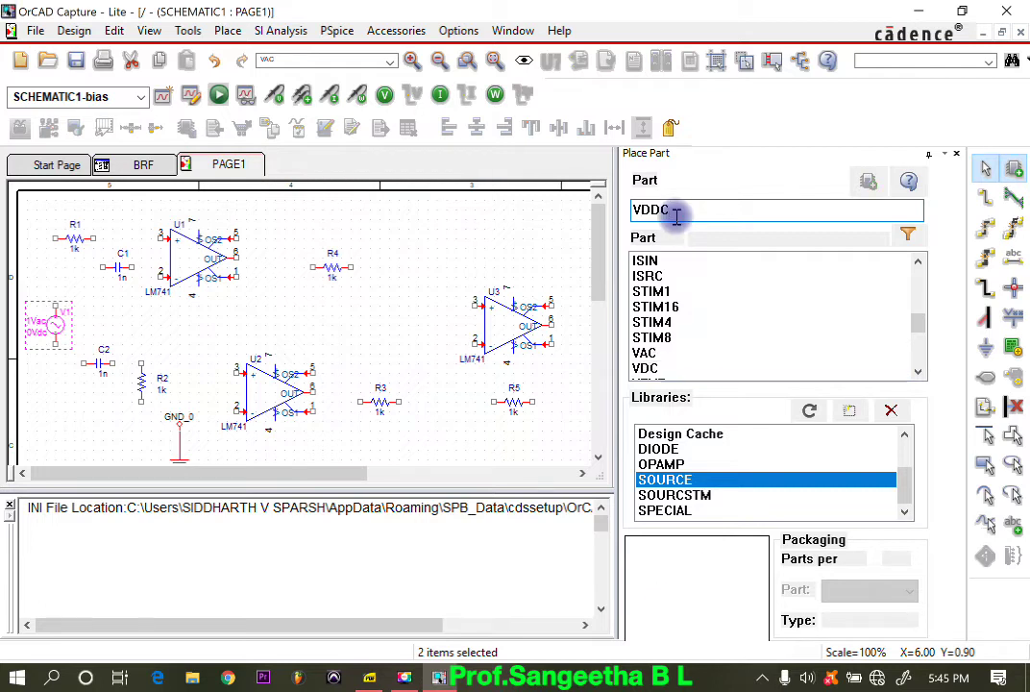
{"action": "type", "text": "C"}
{"action": "double_click", "coordinate": [648, 368]}
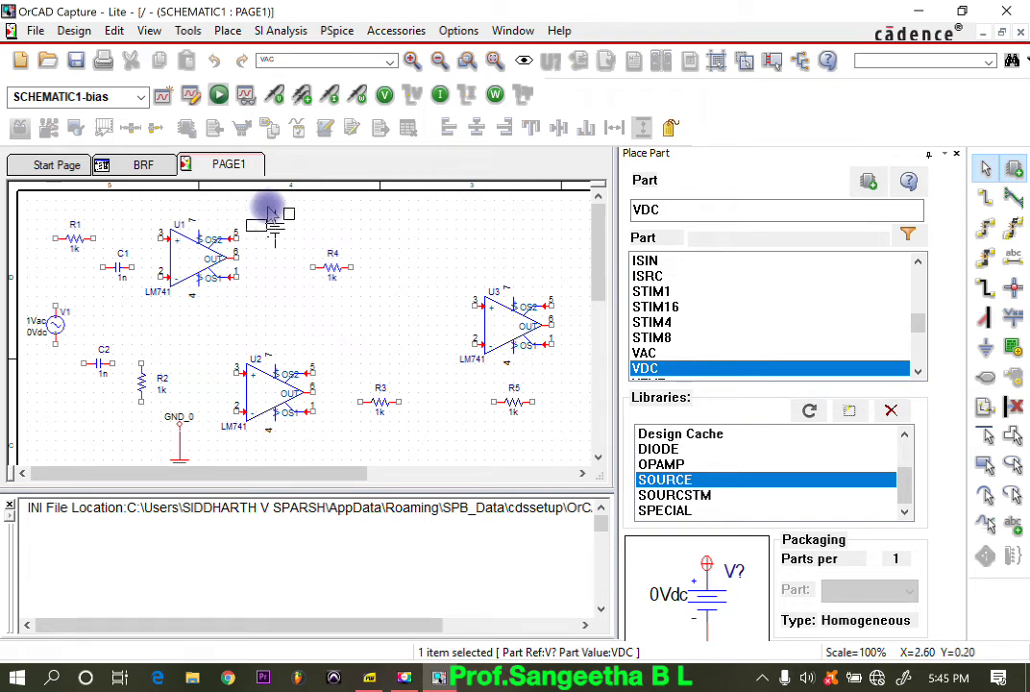
{"action": "left_click", "coordinate": [271, 214]}
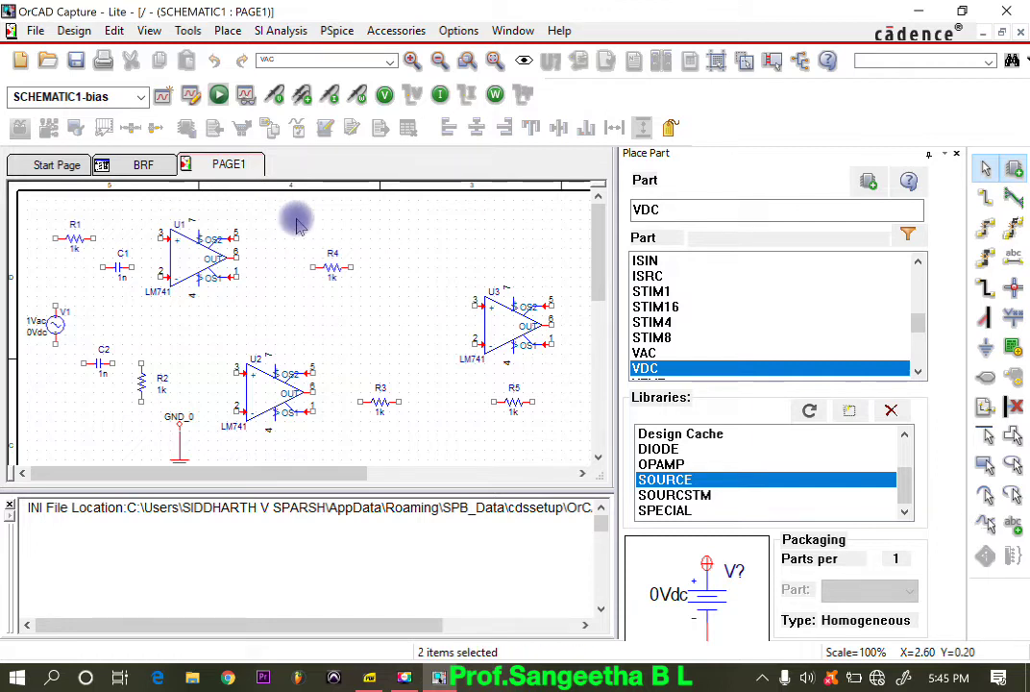
{"action": "left_click", "coordinate": [264, 290]}
{"action": "left_click", "coordinate": [341, 339]}
{"action": "left_click", "coordinate": [336, 428]}
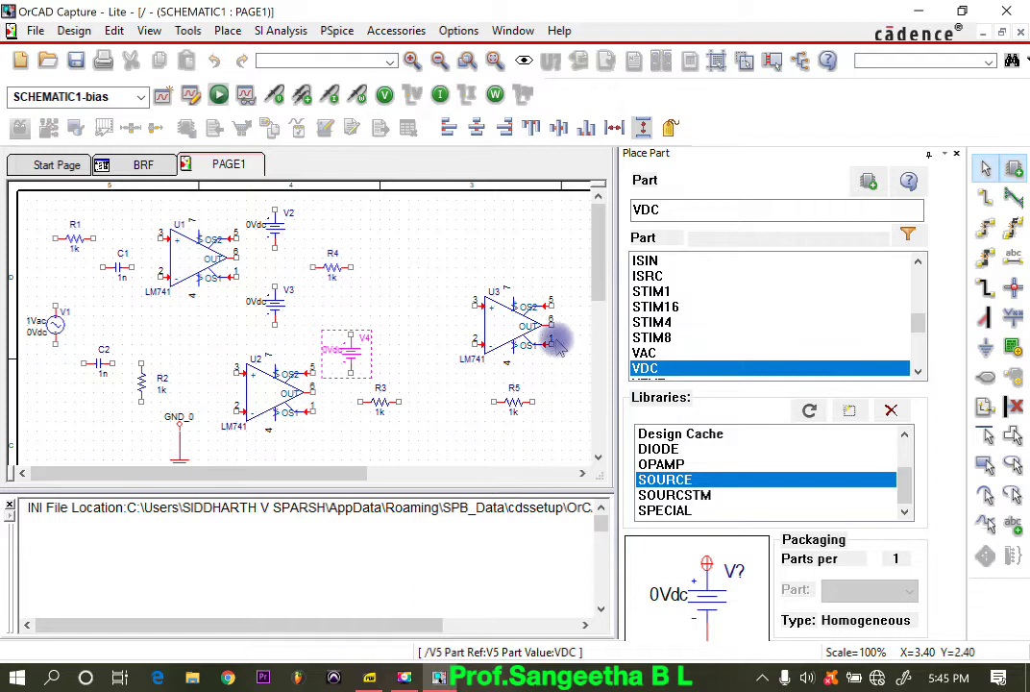
{"action": "left_click", "coordinate": [543, 240]}
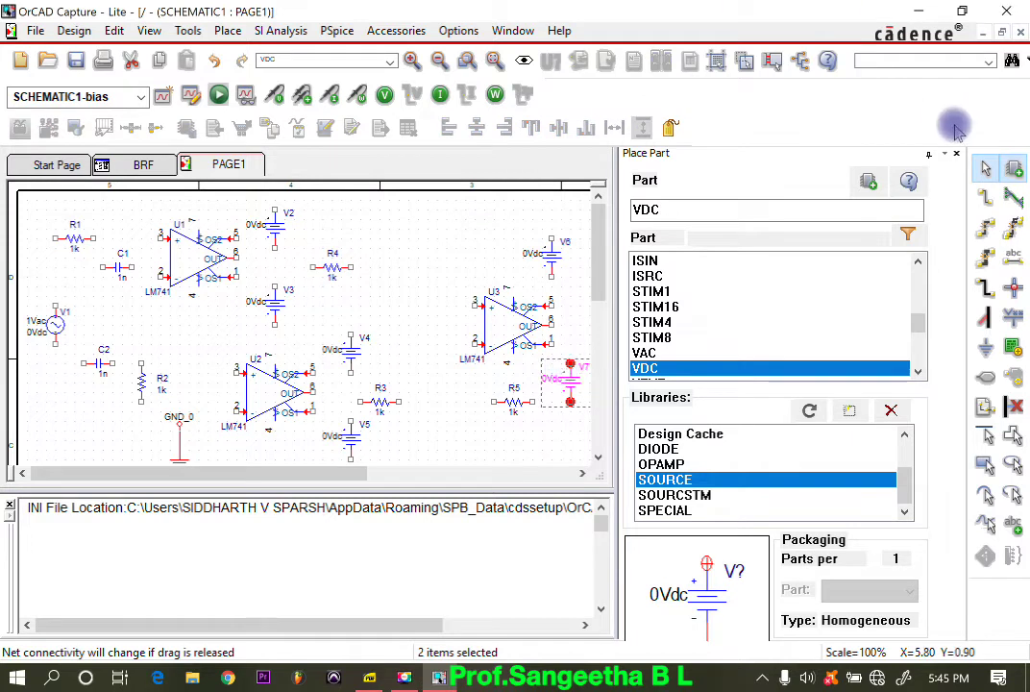
Step: With more drawing area available, move op-amp U3 to the page's right side and source V6 above it, rotated horizontally
{"action": "left_click", "coordinate": [958, 154]}
{"action": "left_click_drag", "start_coordinate": [586, 483], "coordinate": [597, 558]}
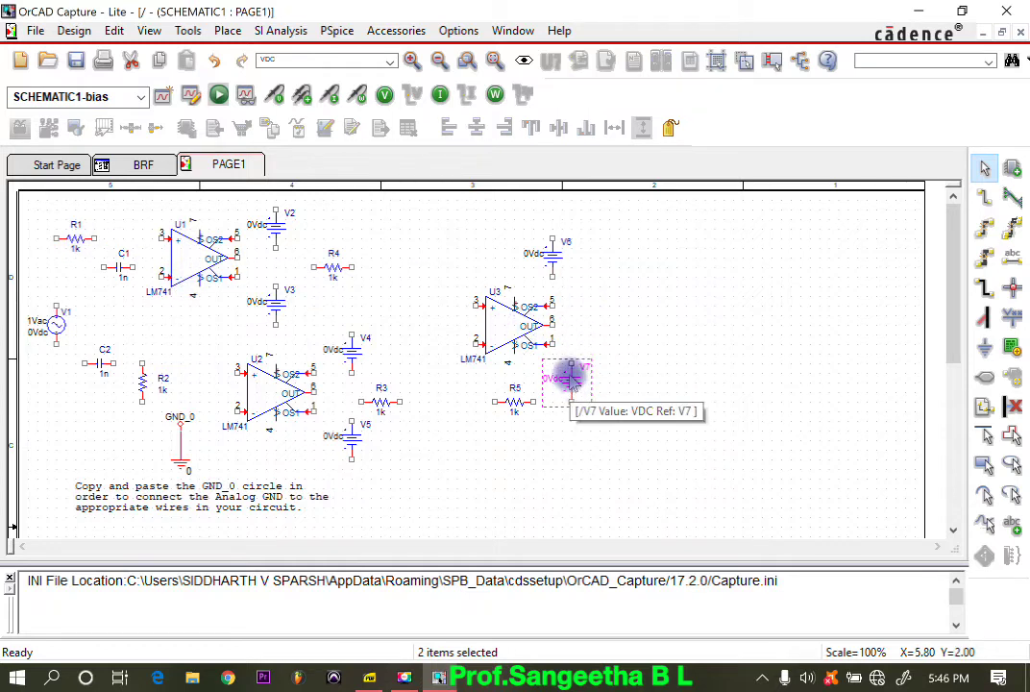
{"action": "left_click_drag", "start_coordinate": [509, 327], "coordinate": [718, 300]}
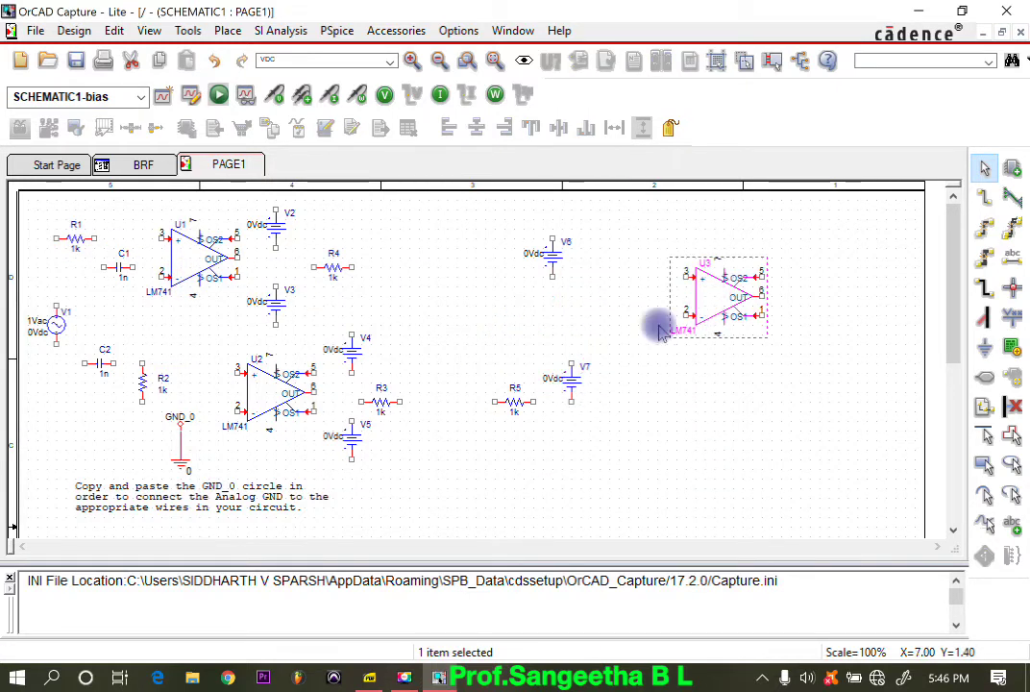
{"action": "left_click_drag", "start_coordinate": [561, 256], "coordinate": [736, 231]}
{"action": "right_click", "coordinate": [736, 231]}
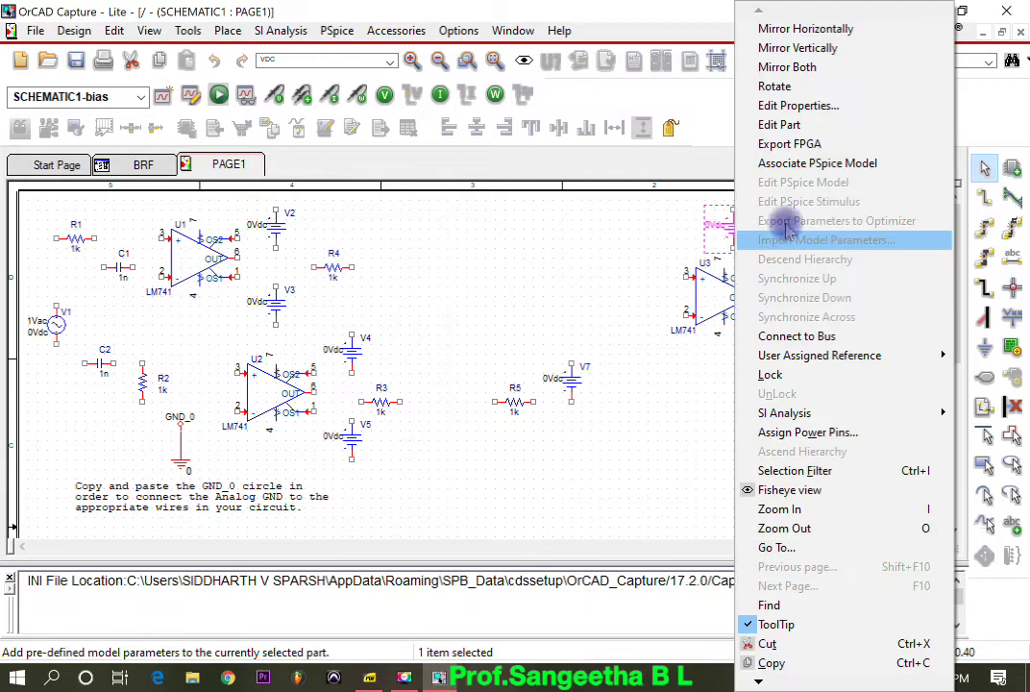
{"action": "left_click", "coordinate": [796, 88]}
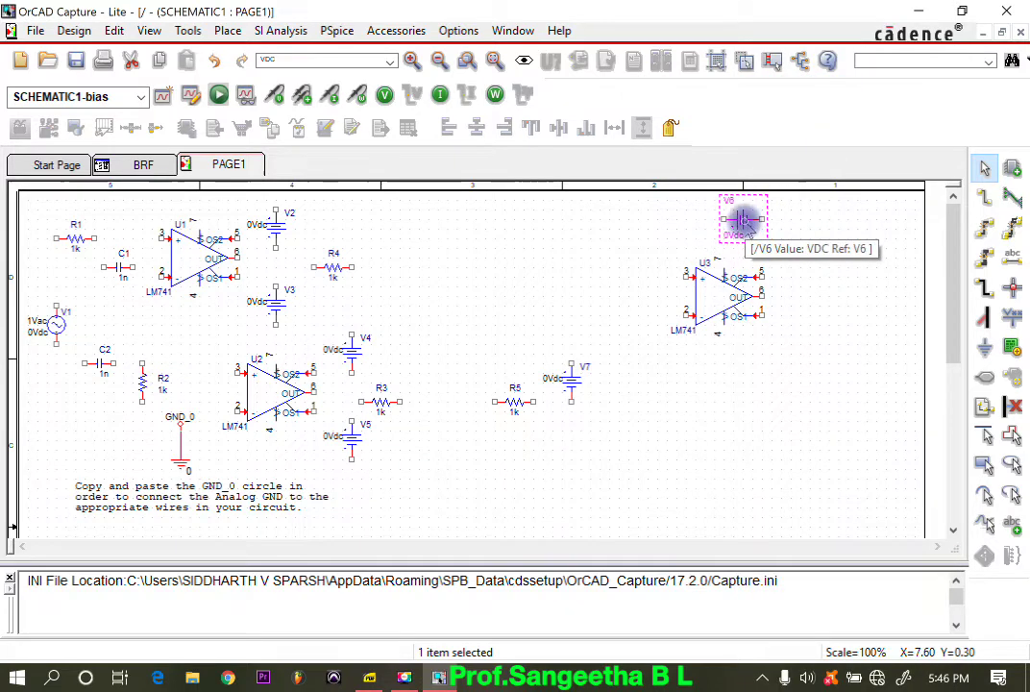
Step: Move source V7 below U3, rotate it horizontally with its negative terminal toward pin 4's side, and move R5 beneath it
{"action": "left_click_drag", "start_coordinate": [570, 392], "coordinate": [739, 360]}
{"action": "right_click", "coordinate": [740, 361]}
{"action": "left_click", "coordinate": [783, 86]}
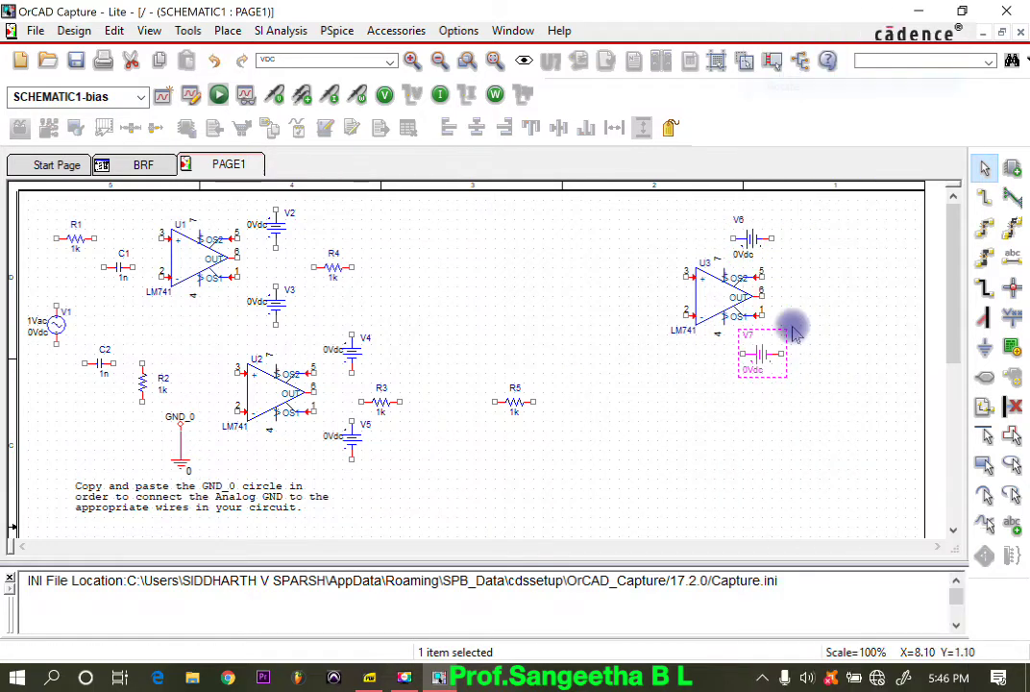
{"action": "right_click", "coordinate": [763, 363]}
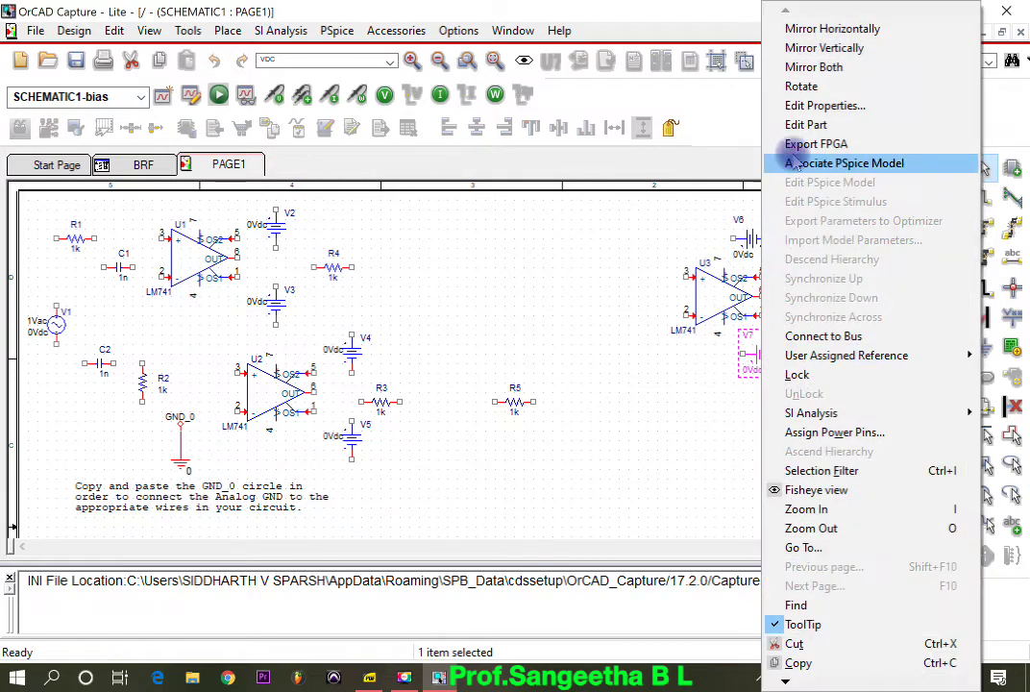
{"action": "left_click", "coordinate": [783, 85]}
{"action": "right_click", "coordinate": [751, 348]}
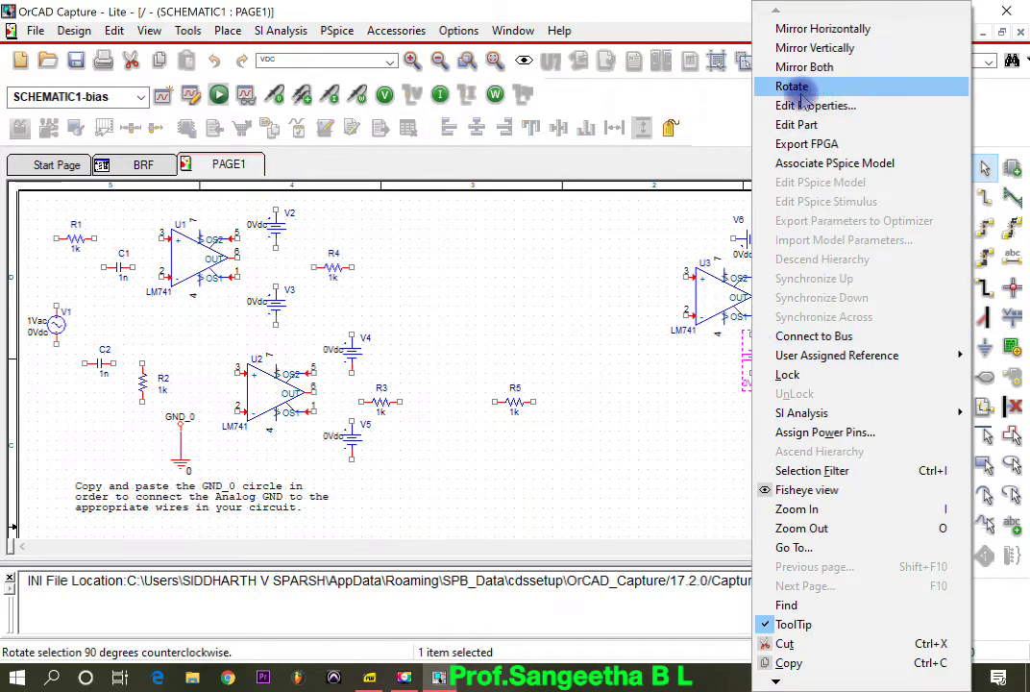
{"action": "left_click", "coordinate": [783, 86]}
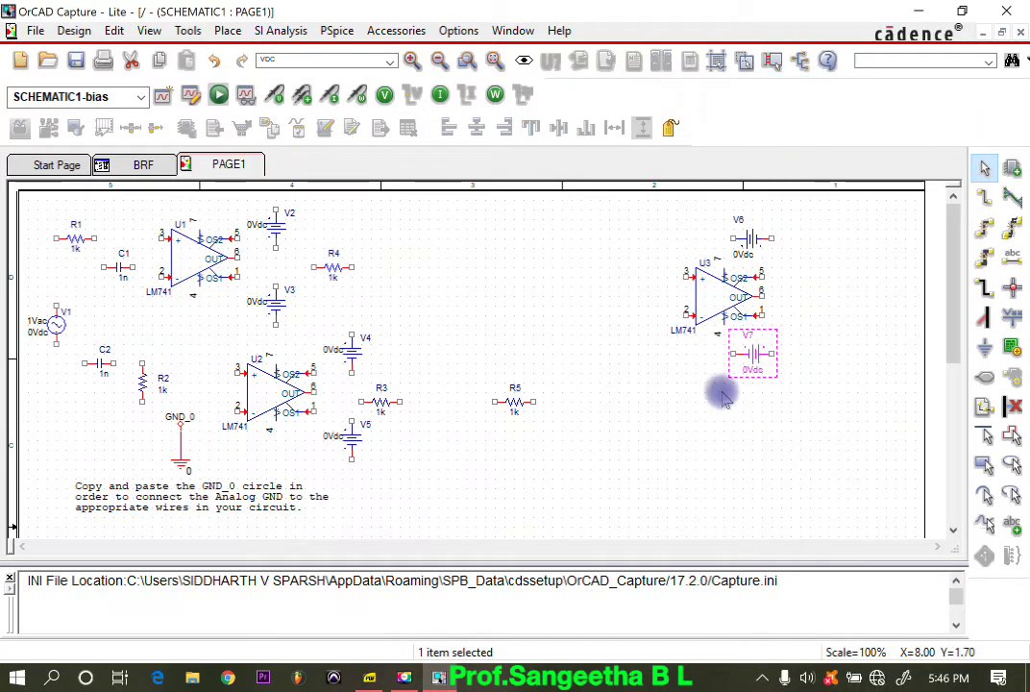
{"action": "mouse_move", "coordinate": [514, 402]}
{"action": "left_mouse_down"}
{"action": "mouse_move", "coordinate": [735, 420]}
{"action": "mouse_move", "coordinate": [715, 414]}
{"action": "left_mouse_up"}
Step: Wire U3's pin 7 to the positive terminal of V6 and extend a short wire from V6's other terminal
{"action": "left_click", "coordinate": [985, 196]}
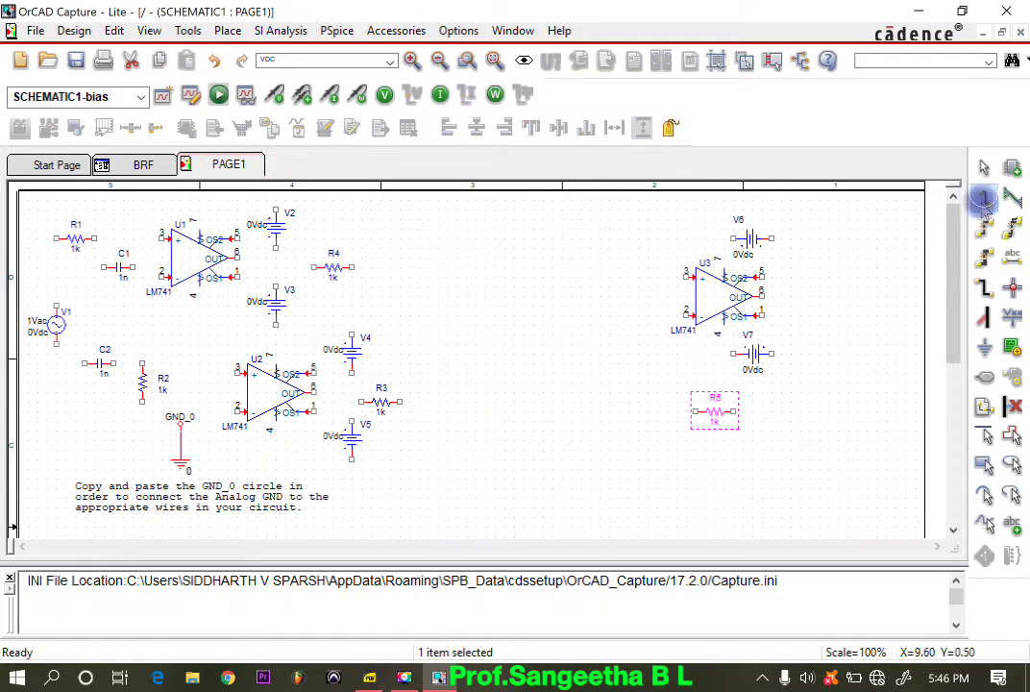
{"action": "left_click", "coordinate": [727, 238]}
{"action": "left_click", "coordinate": [733, 238]}
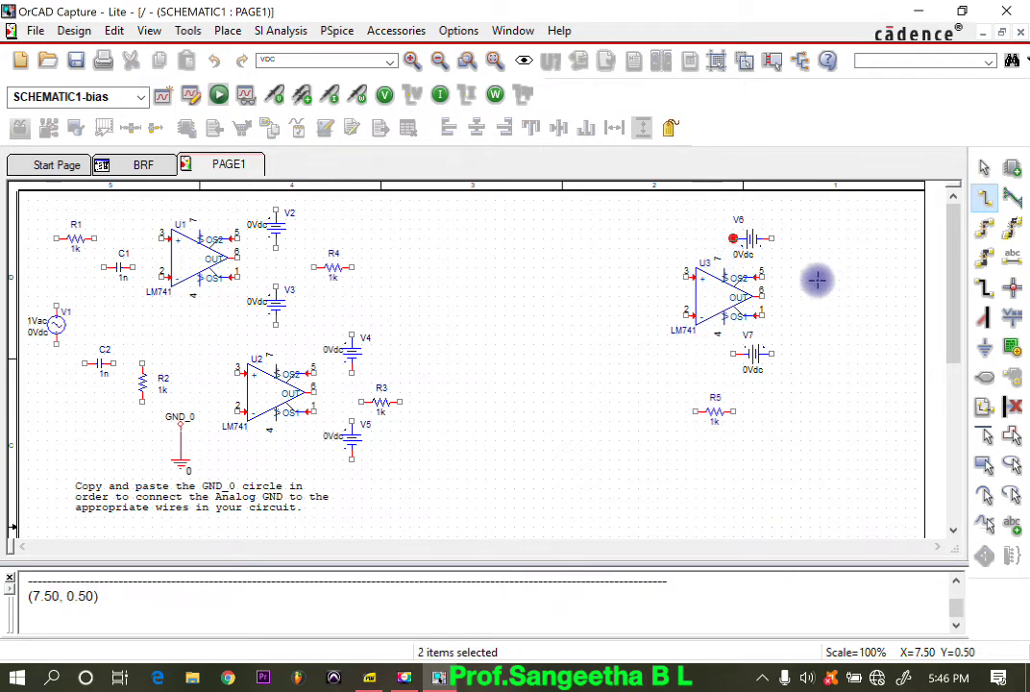
{"action": "left_click", "coordinate": [781, 238]}
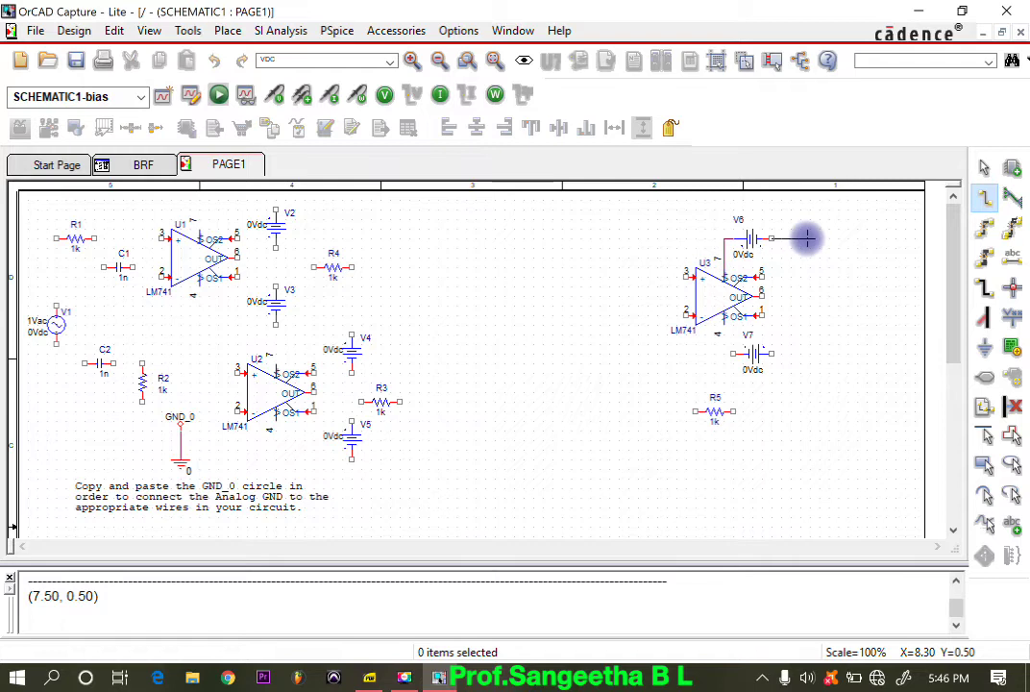
{"action": "left_click", "coordinate": [810, 238]}
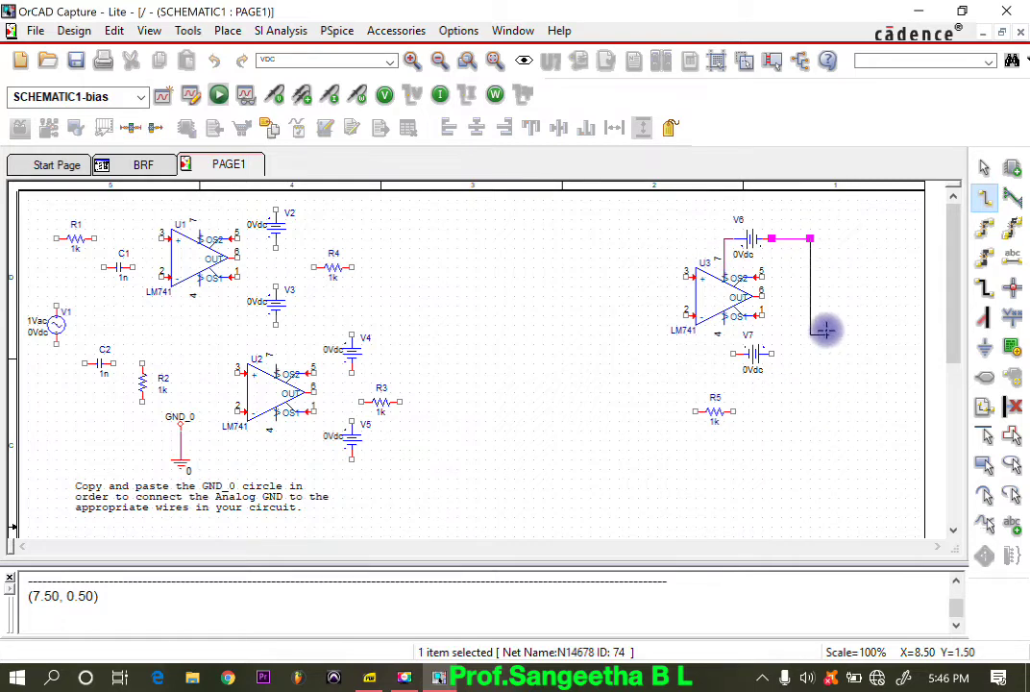
{"action": "key", "text": "Escape"}
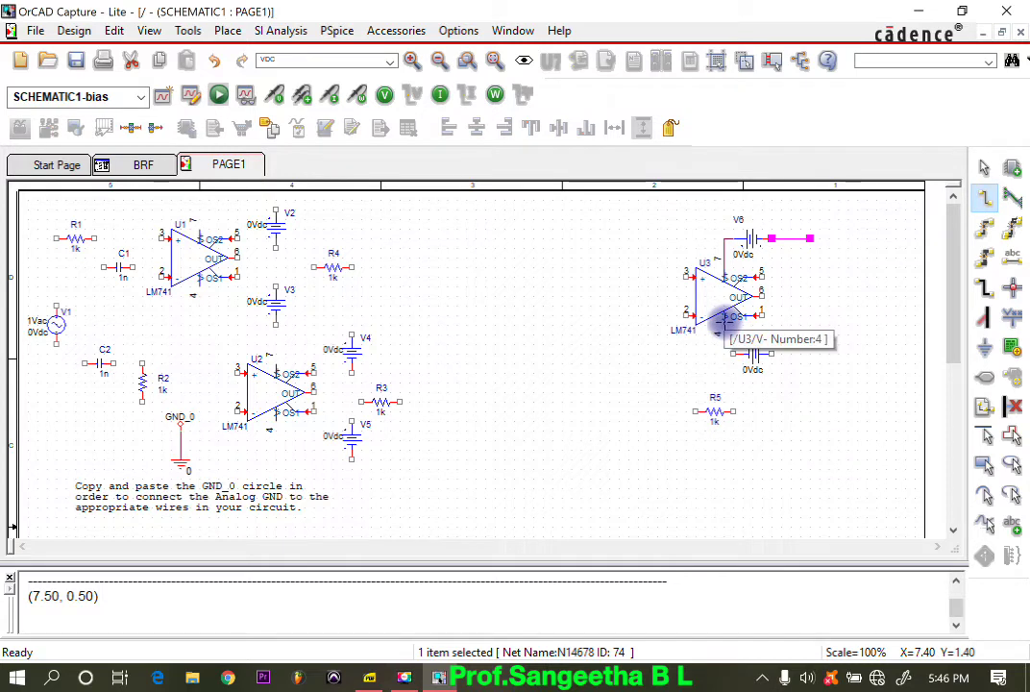
Step: Wire U3's pin 4 to the negative terminal of V7 and extend a short wire from V7's other terminal
{"action": "left_click", "coordinate": [733, 352]}
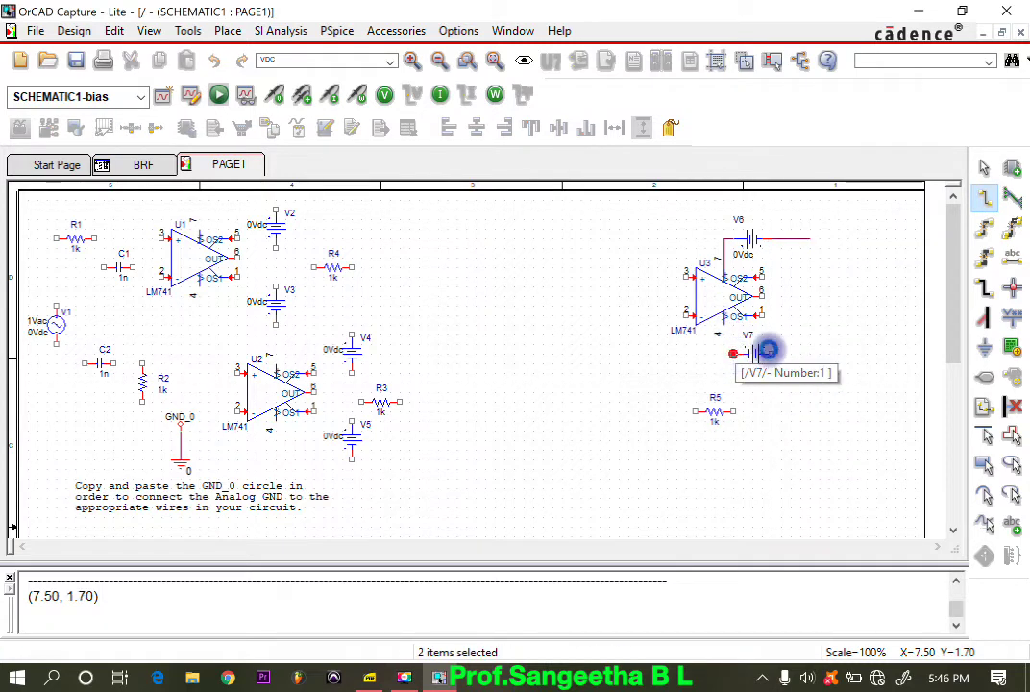
{"action": "left_click", "coordinate": [771, 354]}
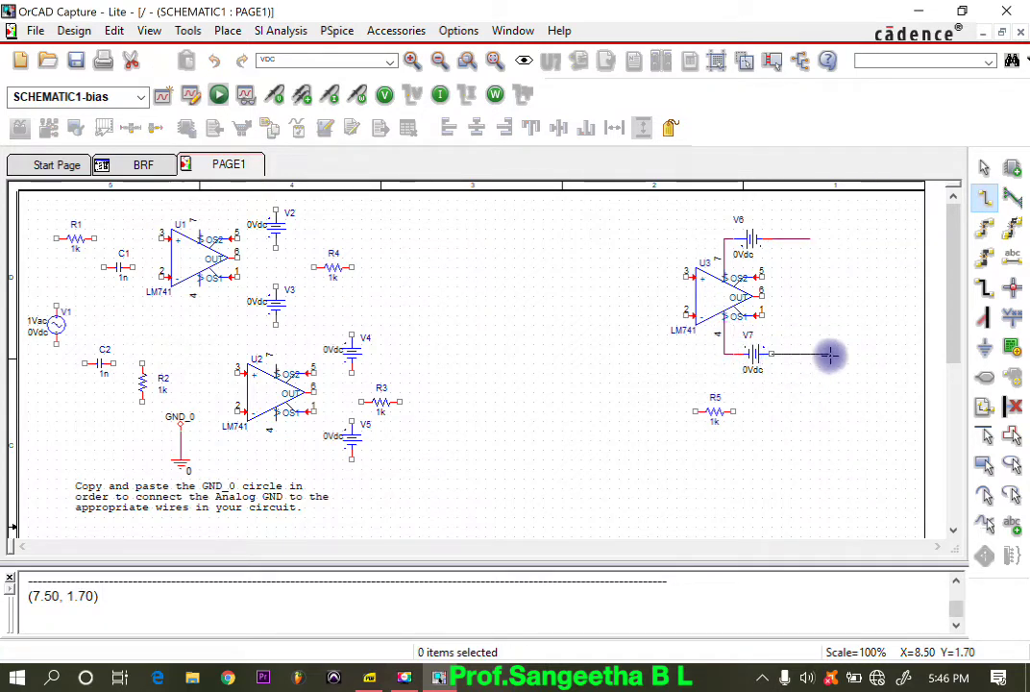
{"action": "left_click", "coordinate": [818, 355]}
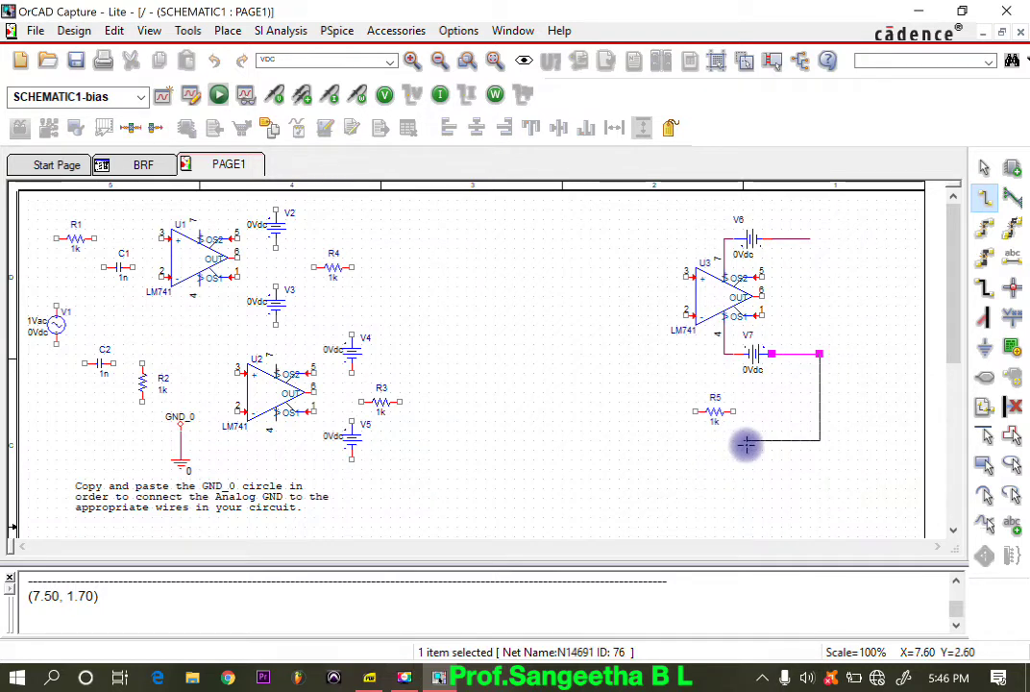
{"action": "key", "text": "Escape"}
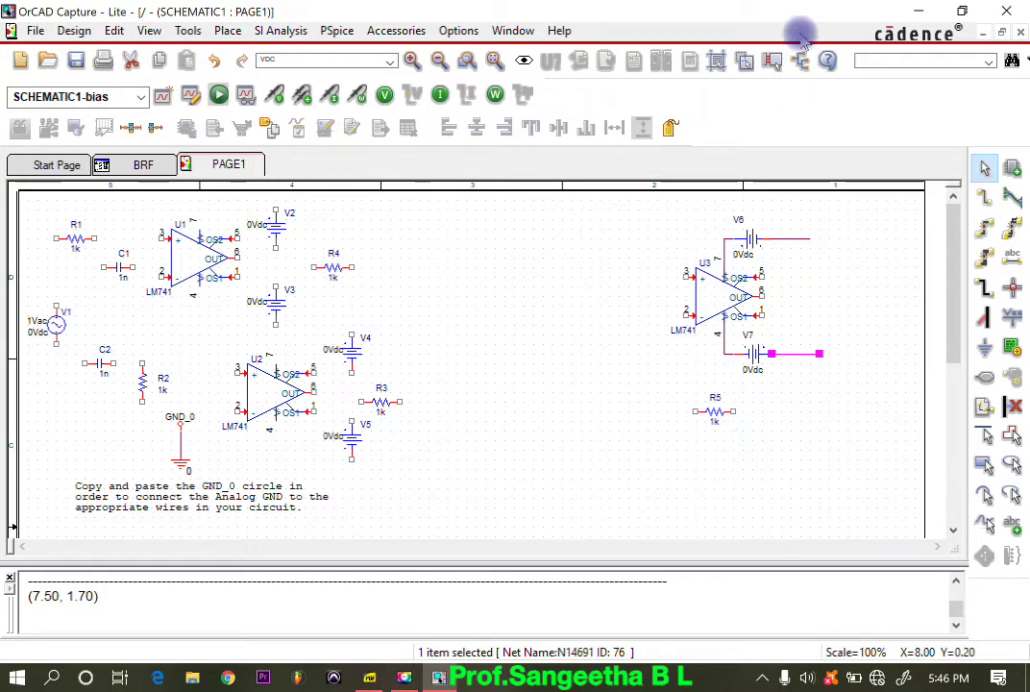
Step: Wire U3's output pin 6 around the outside of V7 to the near end of resistor R5
{"action": "left_click", "coordinate": [984, 196]}
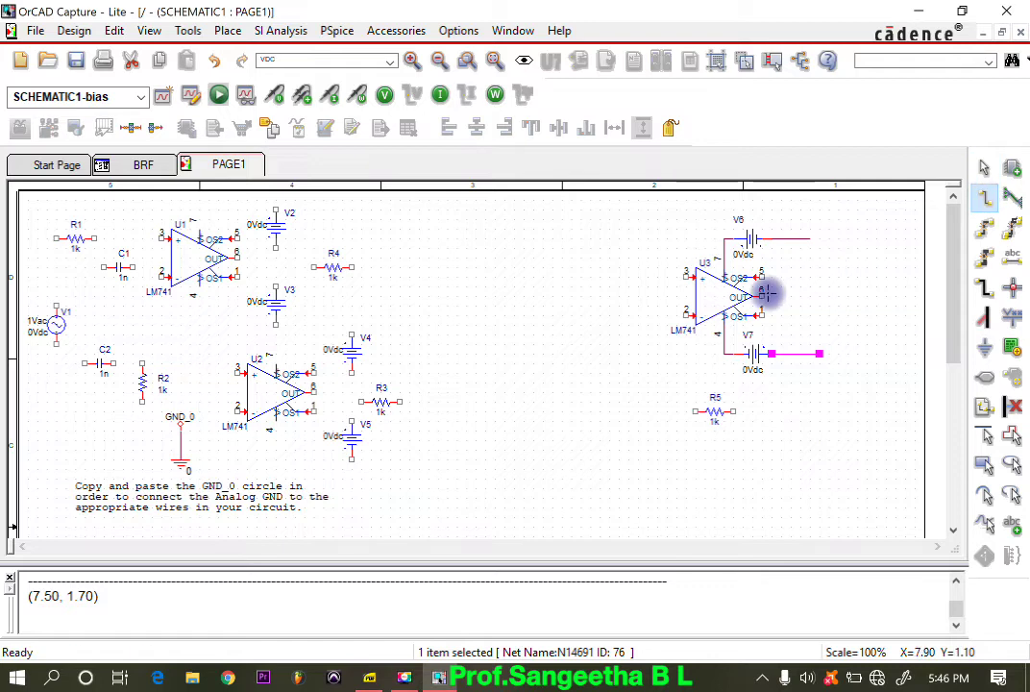
{"action": "left_click", "coordinate": [761, 296]}
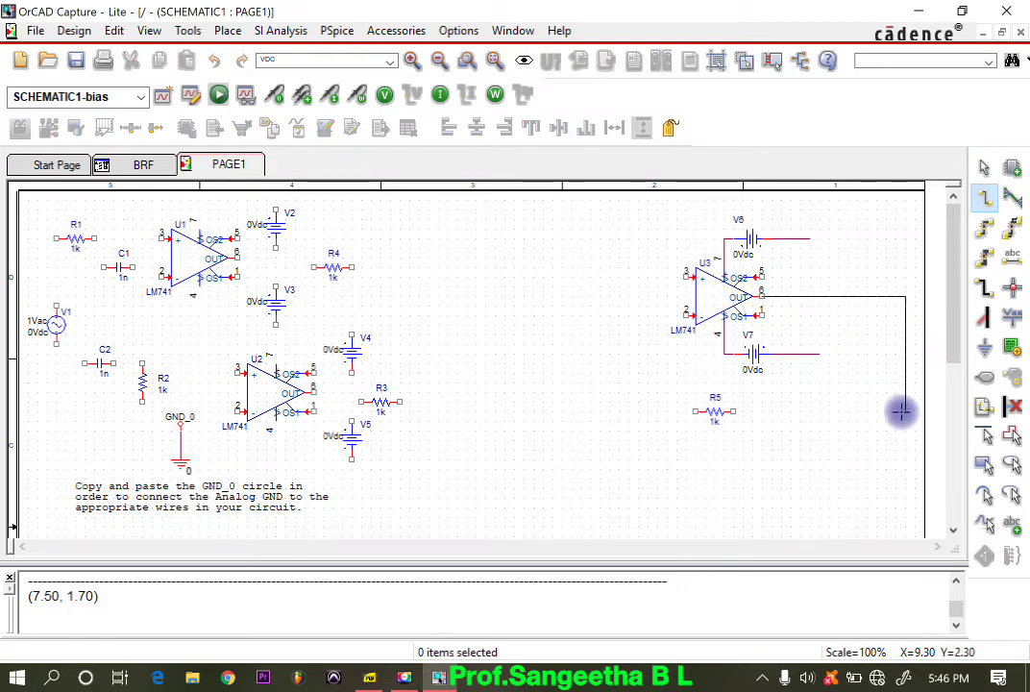
{"action": "key", "text": "Escape"}
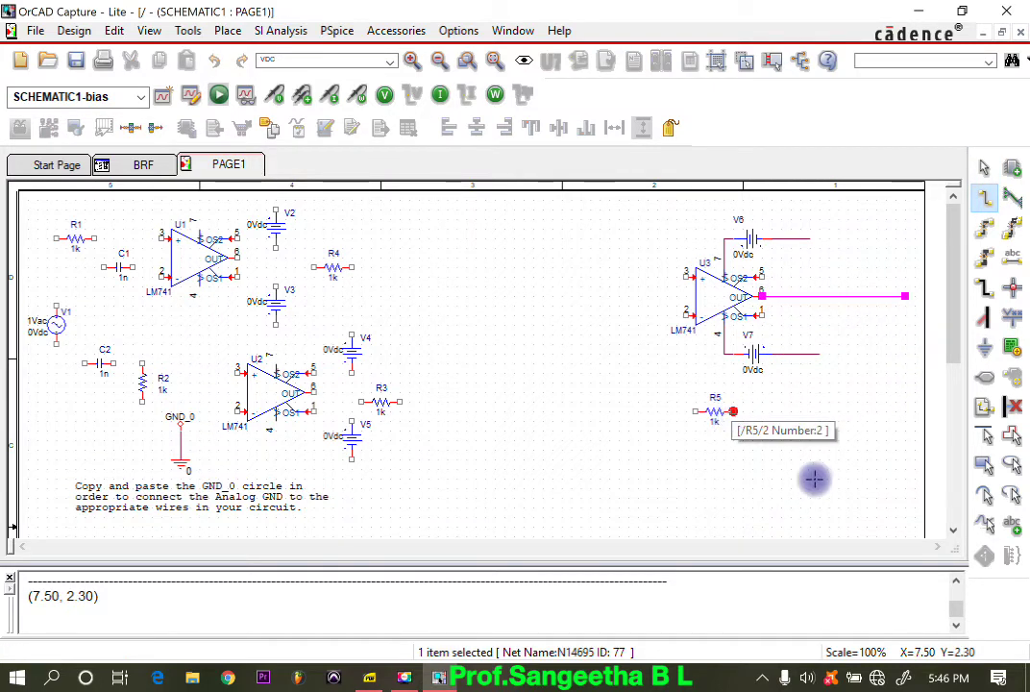
{"action": "key", "text": "Escape"}
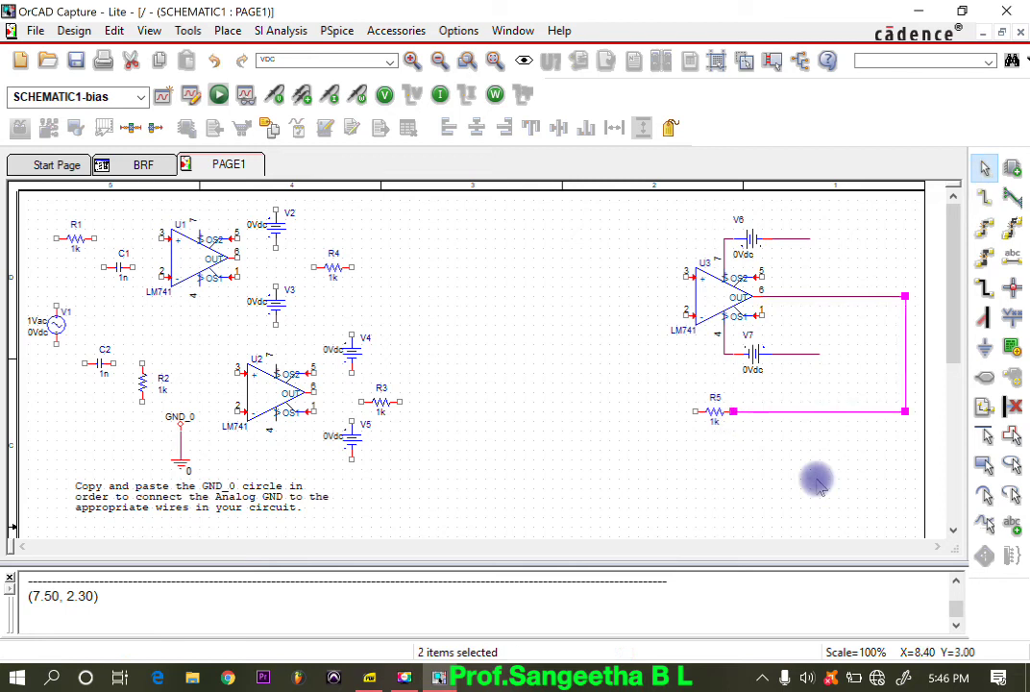
Step: Try wiring U3's pin 3 horizontally to R4, removing the stray stub and moving R4 to the wire's free end
{"action": "left_click", "coordinate": [985, 199]}
{"action": "left_click", "coordinate": [569, 281]}
{"action": "left_click", "coordinate": [682, 277]}
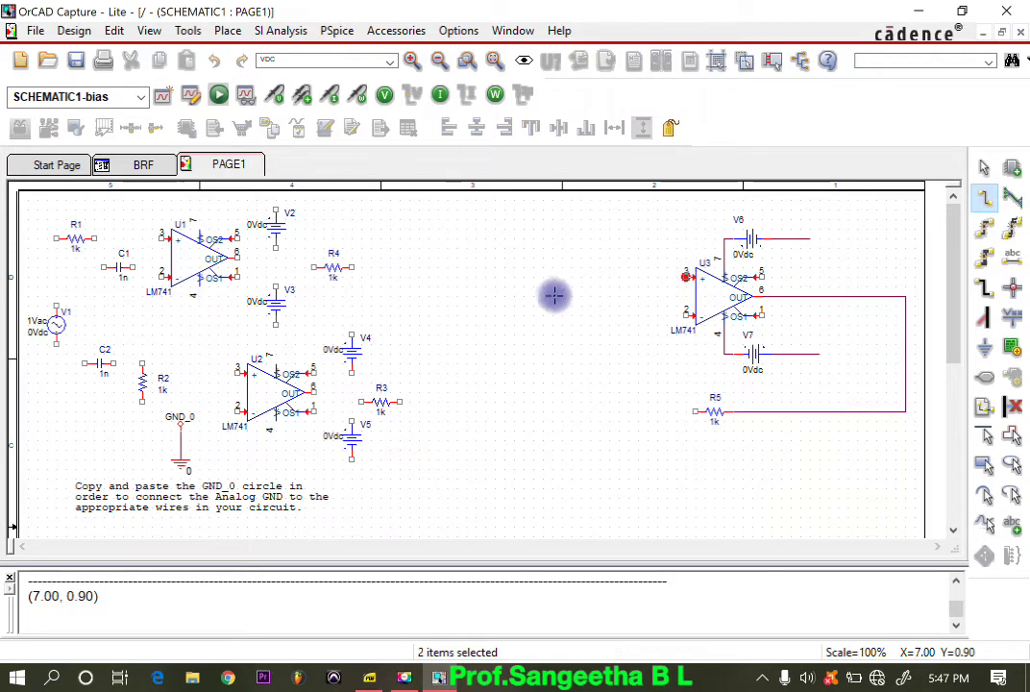
{"action": "left_click", "coordinate": [569, 279]}
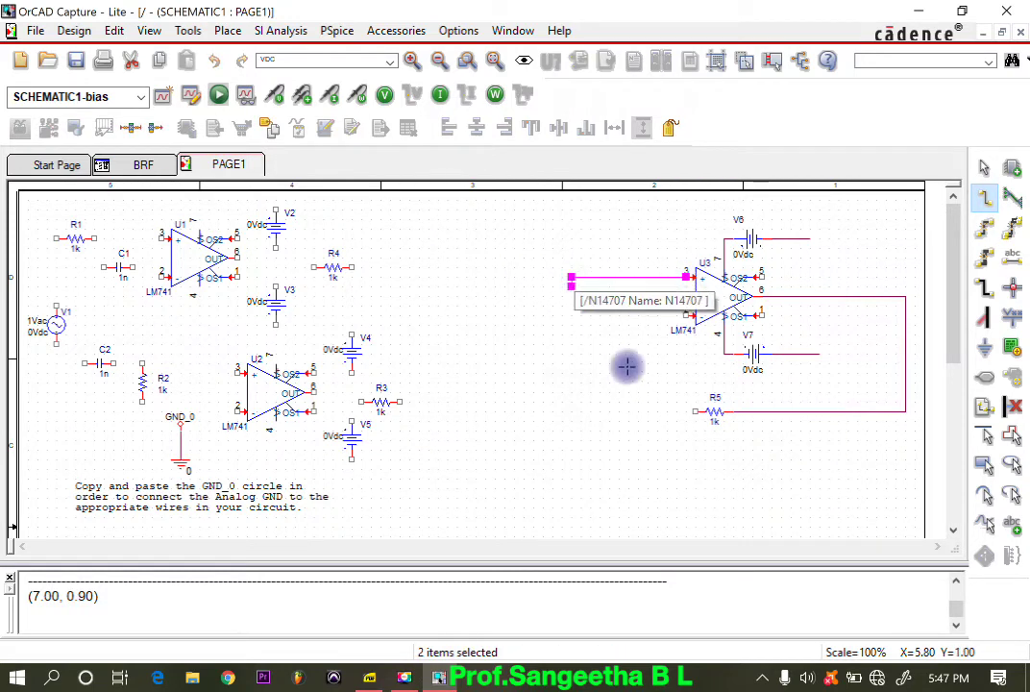
{"action": "key", "text": "Escape"}
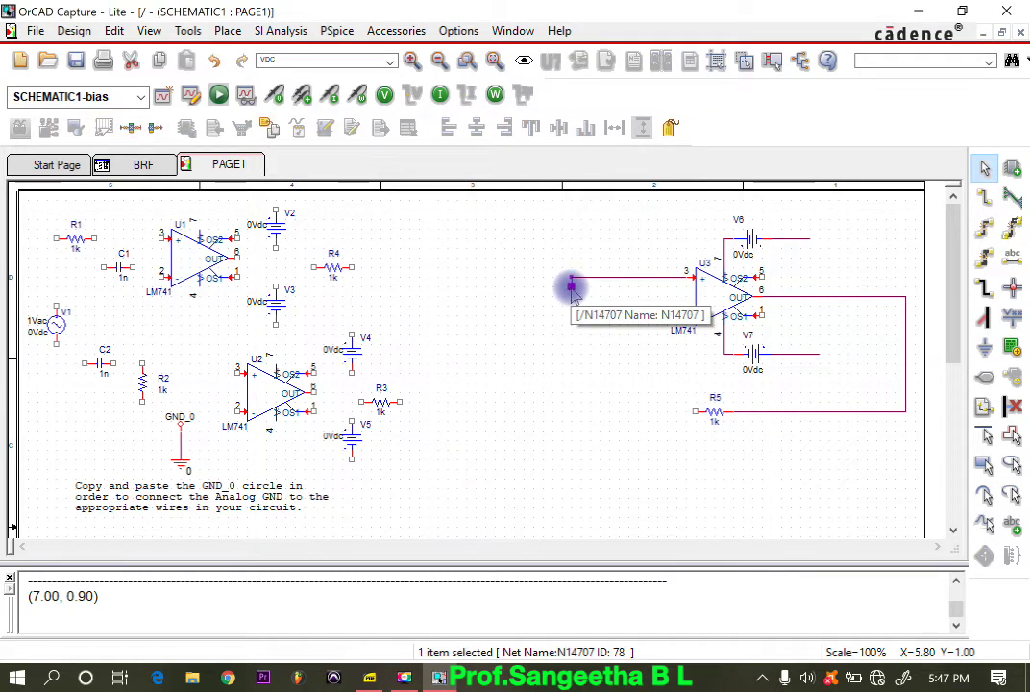
{"action": "key", "text": "Delete"}
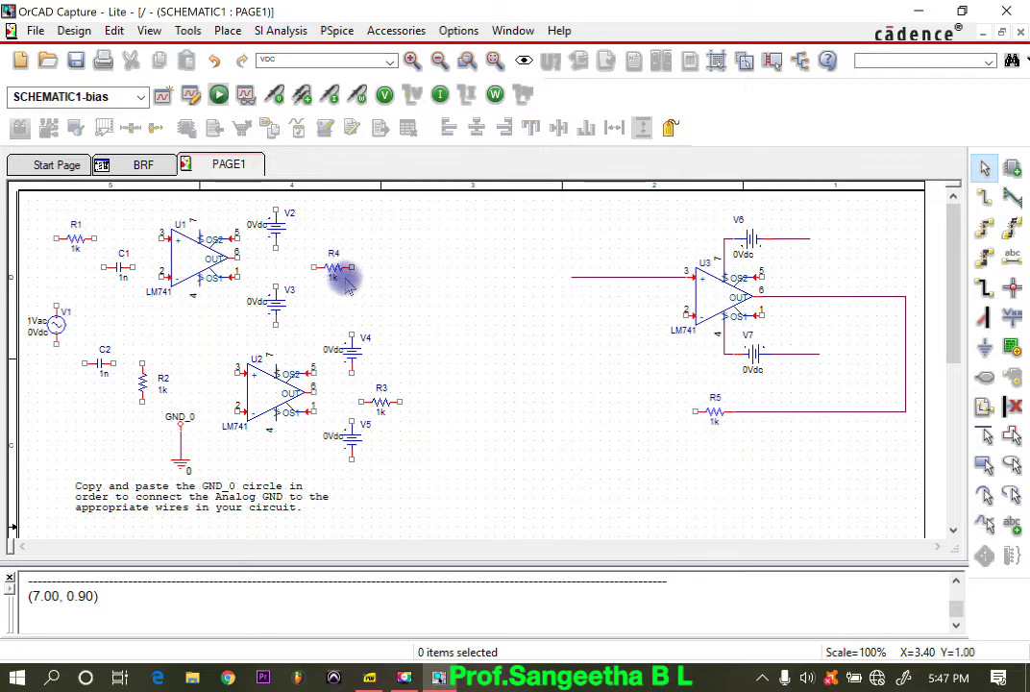
{"action": "left_click_drag", "start_coordinate": [344, 277], "coordinate": [553, 277]}
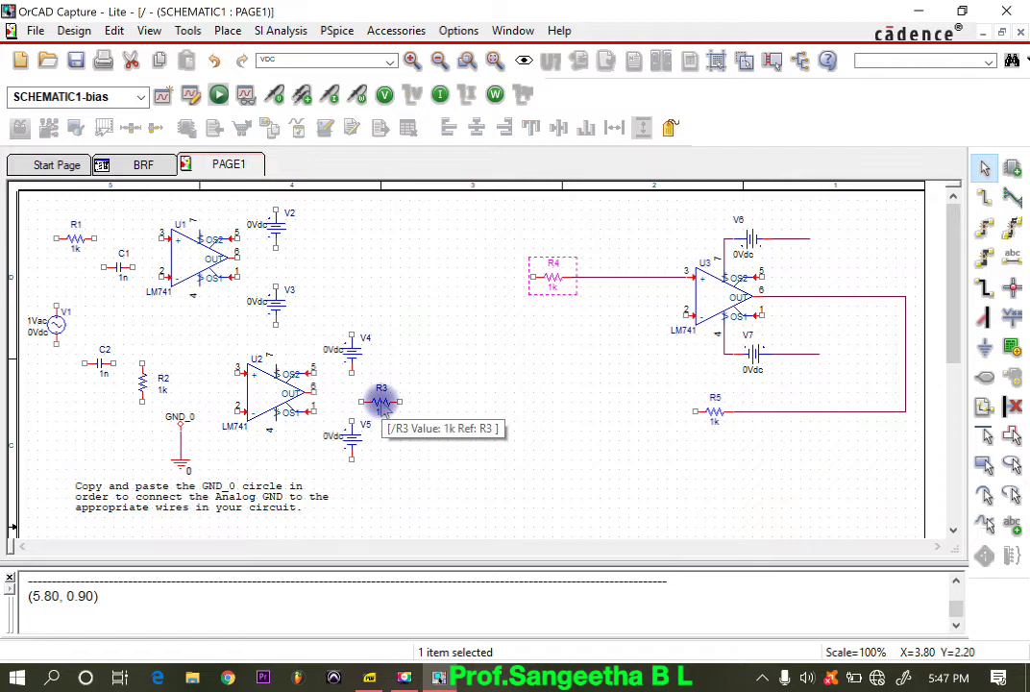
{"action": "left_click", "coordinate": [599, 278]}
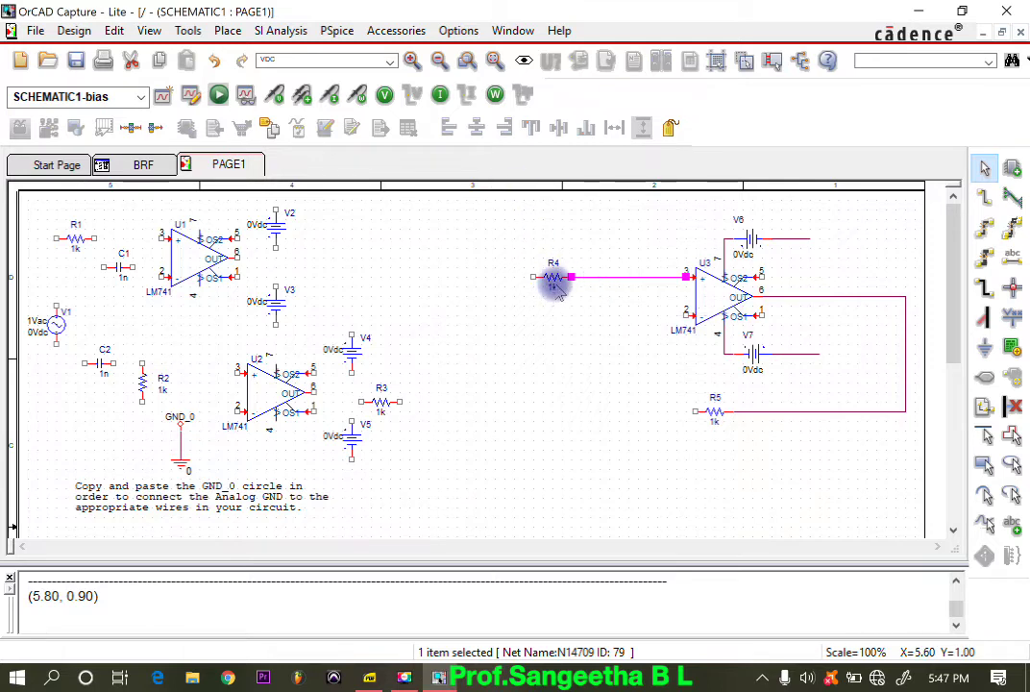
Step: Remove the wiring between R4 and U3's pin 3, and move R4 in line with U3's pin 2
{"action": "left_click", "coordinate": [555, 286]}
{"action": "left_click_drag", "start_coordinate": [554, 284], "coordinate": [555, 346]}
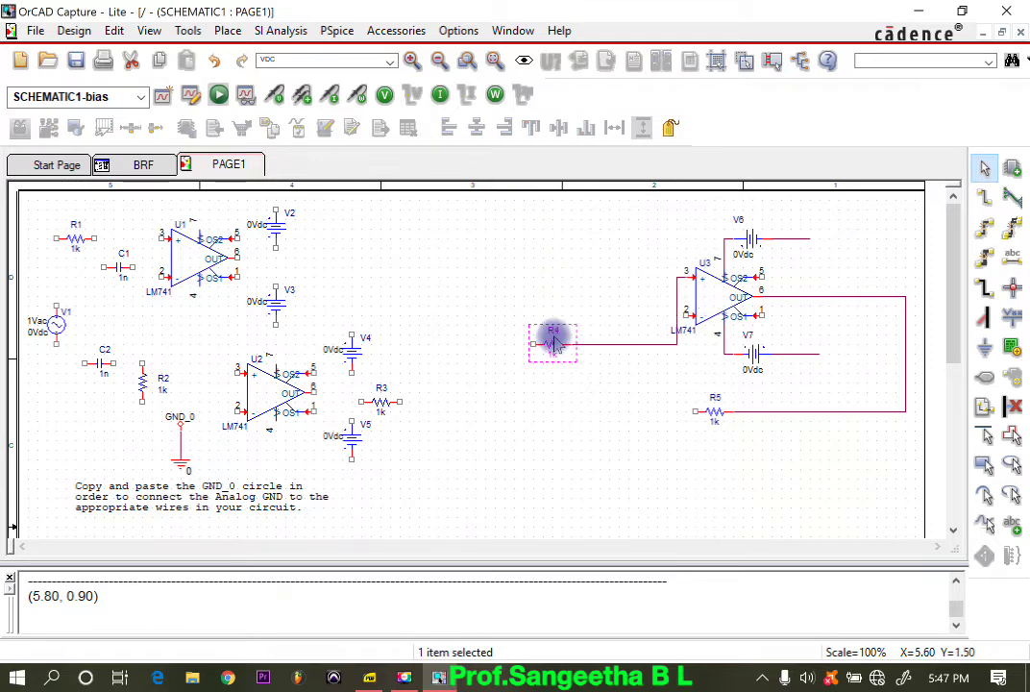
{"action": "left_click", "coordinate": [623, 349]}
{"action": "left_click", "coordinate": [678, 301]}
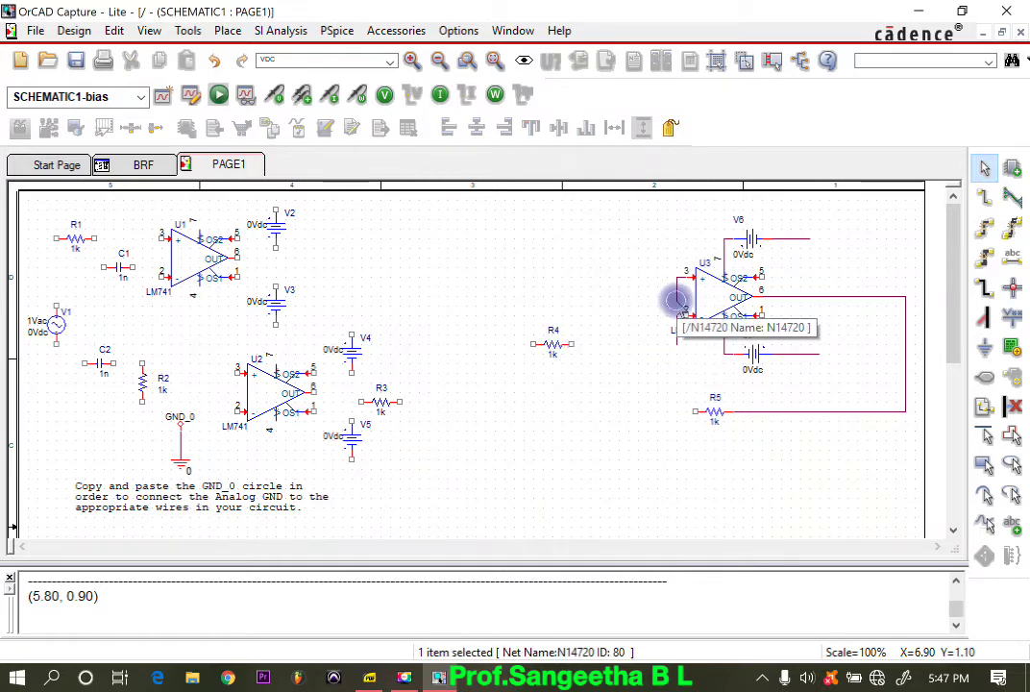
{"action": "key", "text": "Delete"}
{"action": "left_click_drag", "start_coordinate": [550, 347], "coordinate": [610, 321]}
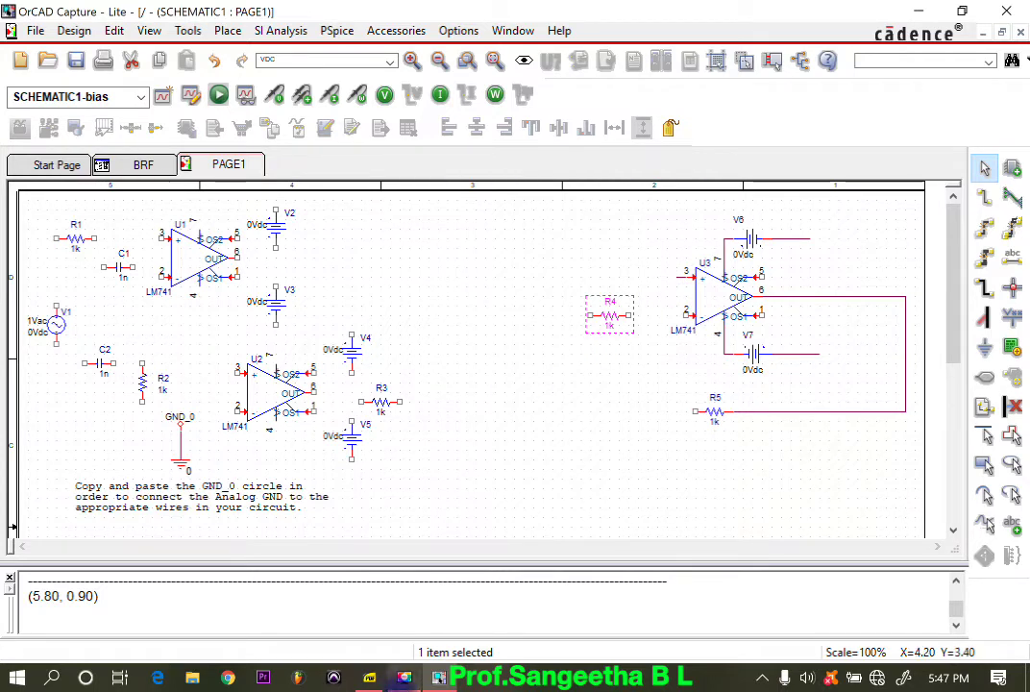
Step: Examine the wired schematic around op-amps U1, U2 and U3 for connections and free ends that still need grounding
{"action": "left_click", "coordinate": [877, 678]}
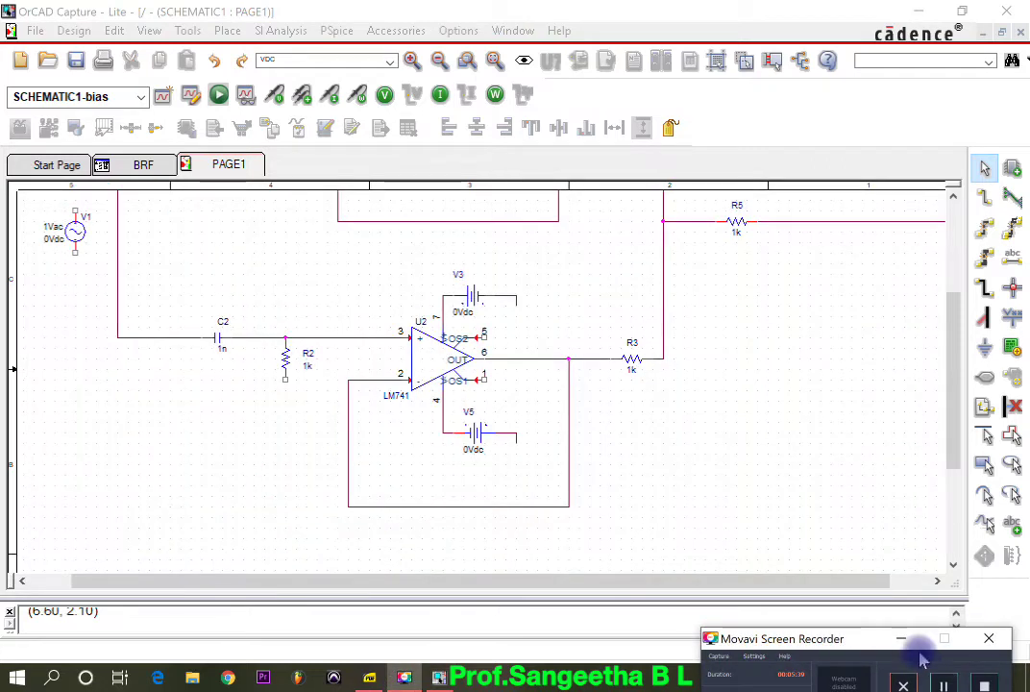
{"action": "scroll", "coordinate": [545, 343], "scroll_direction": "up", "scroll_amount": 5}
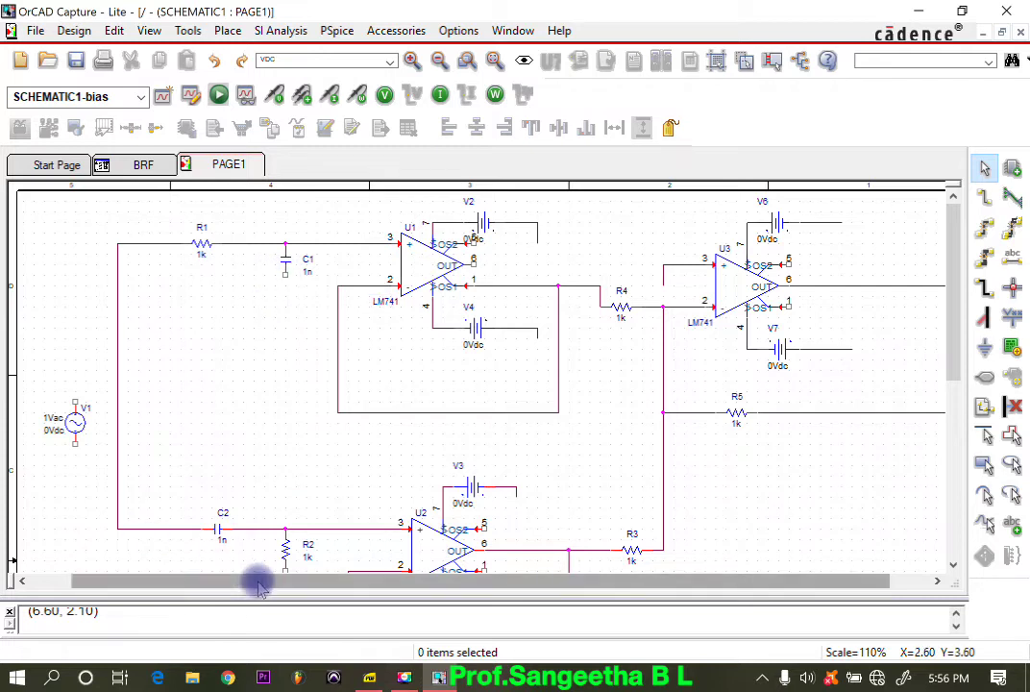
{"action": "scroll", "coordinate": [257, 567], "scroll_direction": "down", "scroll_amount": 1}
{"action": "scroll", "coordinate": [373, 562], "scroll_direction": "down", "scroll_amount": 1}
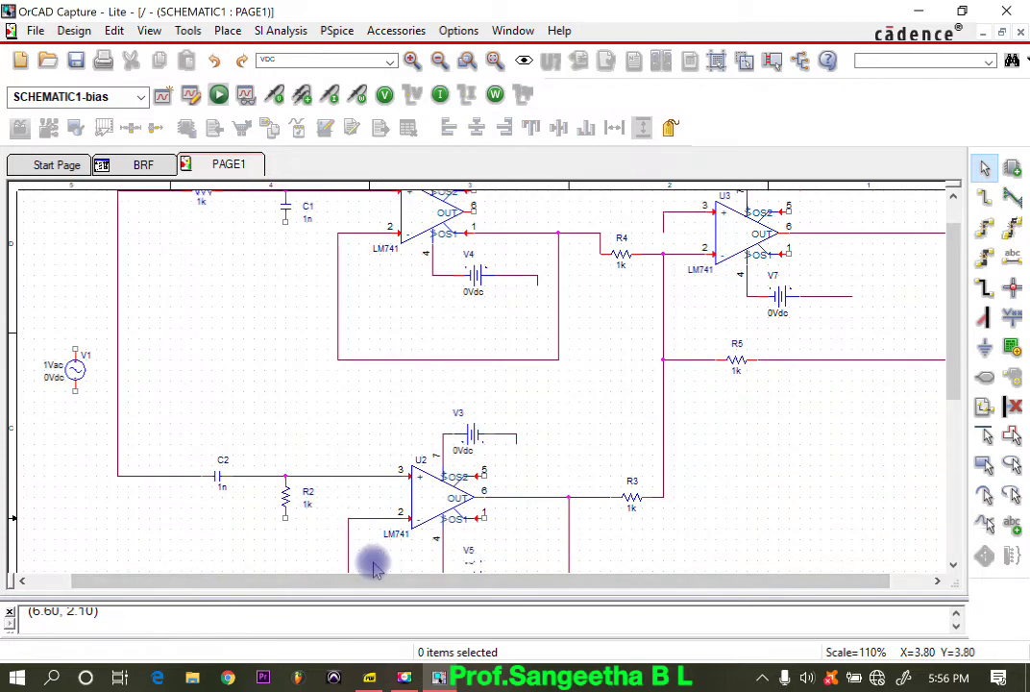
{"action": "scroll", "coordinate": [433, 508], "scroll_direction": "down", "scroll_amount": 3}
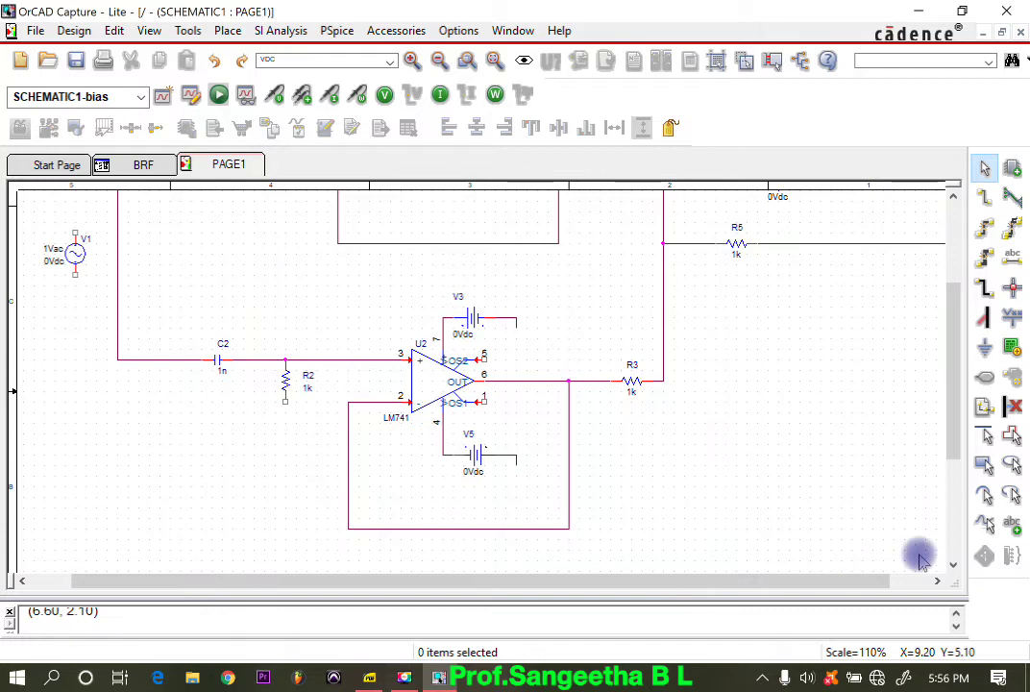
{"action": "scroll", "coordinate": [637, 393], "scroll_direction": "up", "scroll_amount": 4}
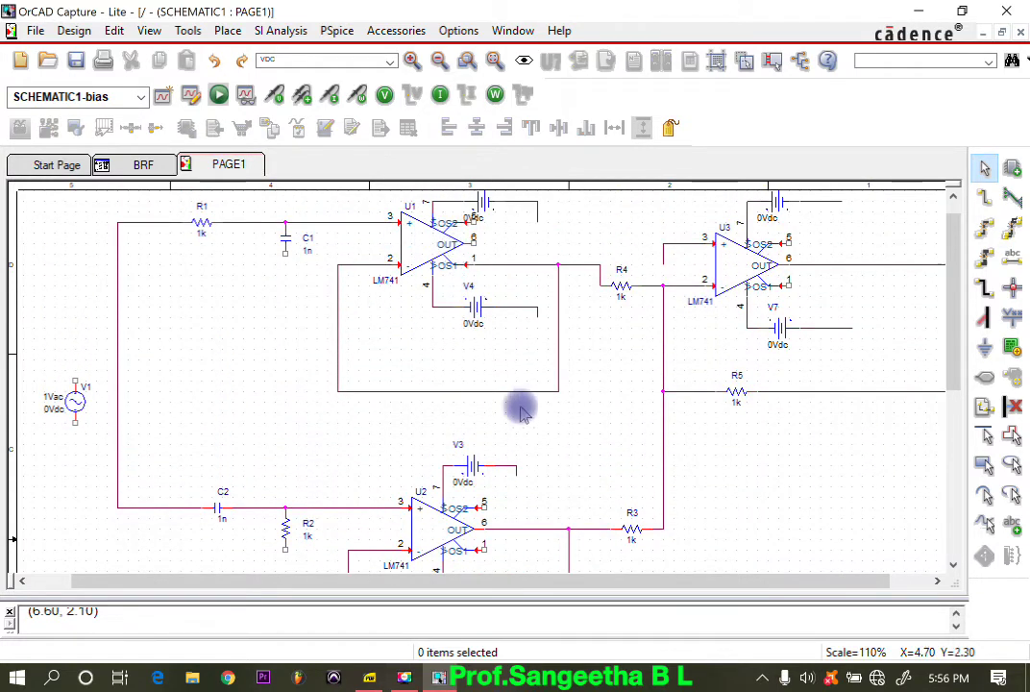
{"action": "scroll", "coordinate": [540, 300], "scroll_direction": "up", "scroll_amount": 1}
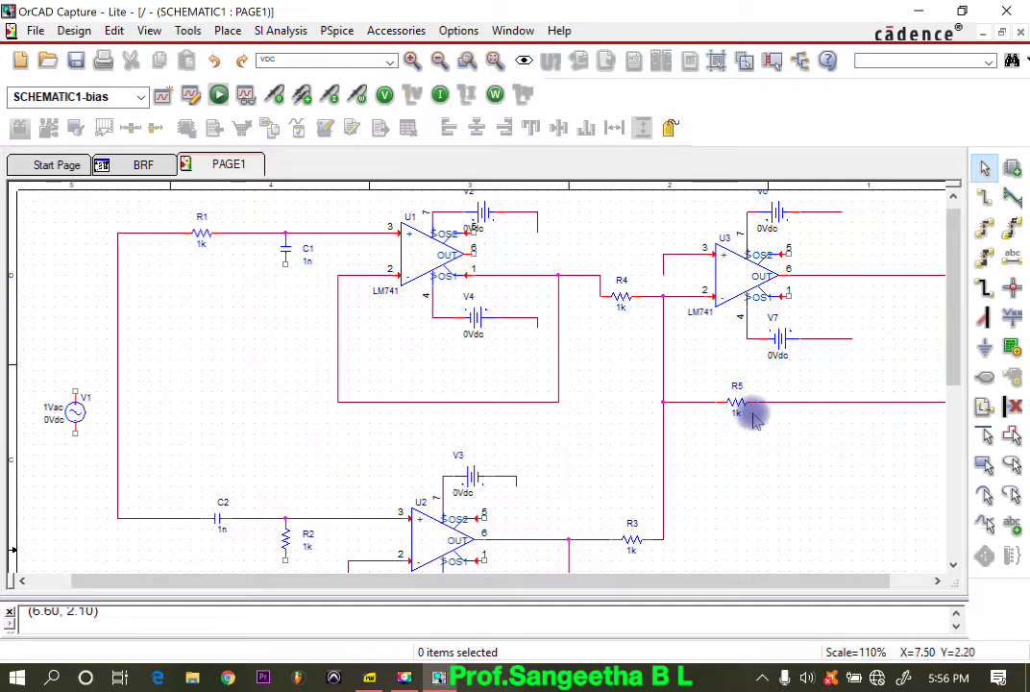
{"action": "scroll", "coordinate": [748, 410], "scroll_direction": "up", "scroll_amount": 1}
{"action": "left_click_drag", "start_coordinate": [846, 582], "coordinate": [864, 581]}
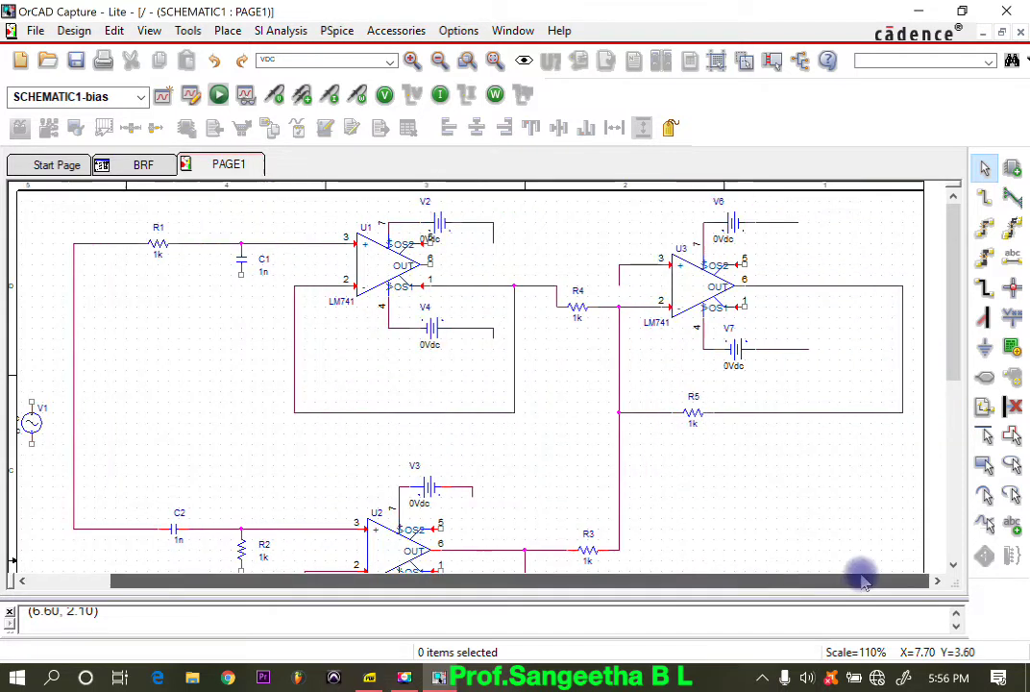
Step: Place 0/CAPSYM ground symbols on the free ends of C1 and R2 and on V3's outer wire
{"action": "left_click", "coordinate": [985, 351]}
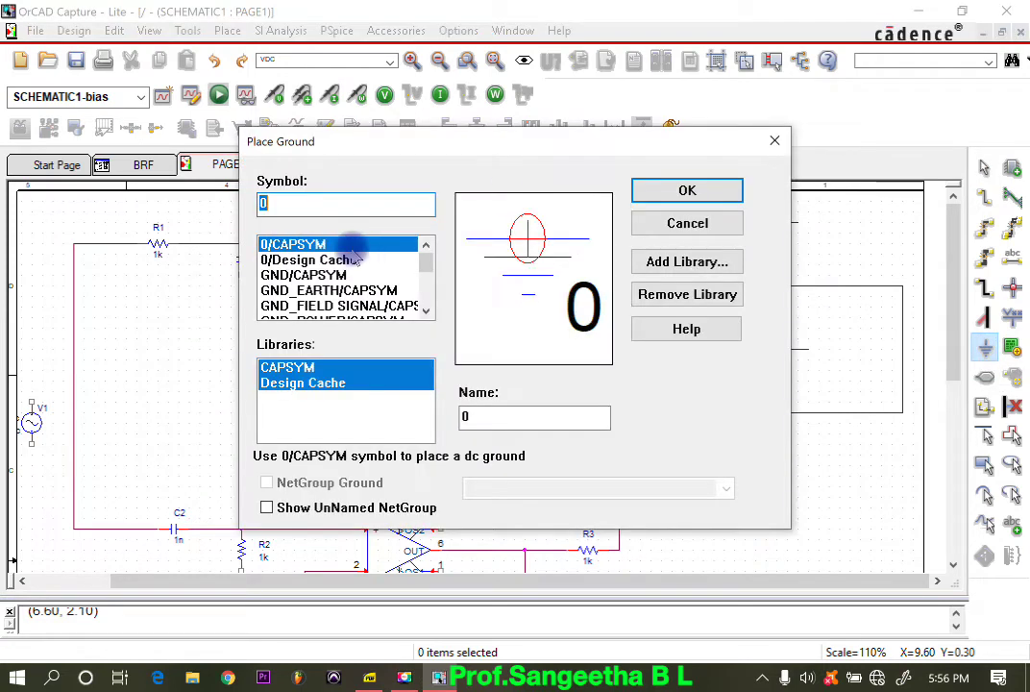
{"action": "left_click", "coordinate": [685, 189]}
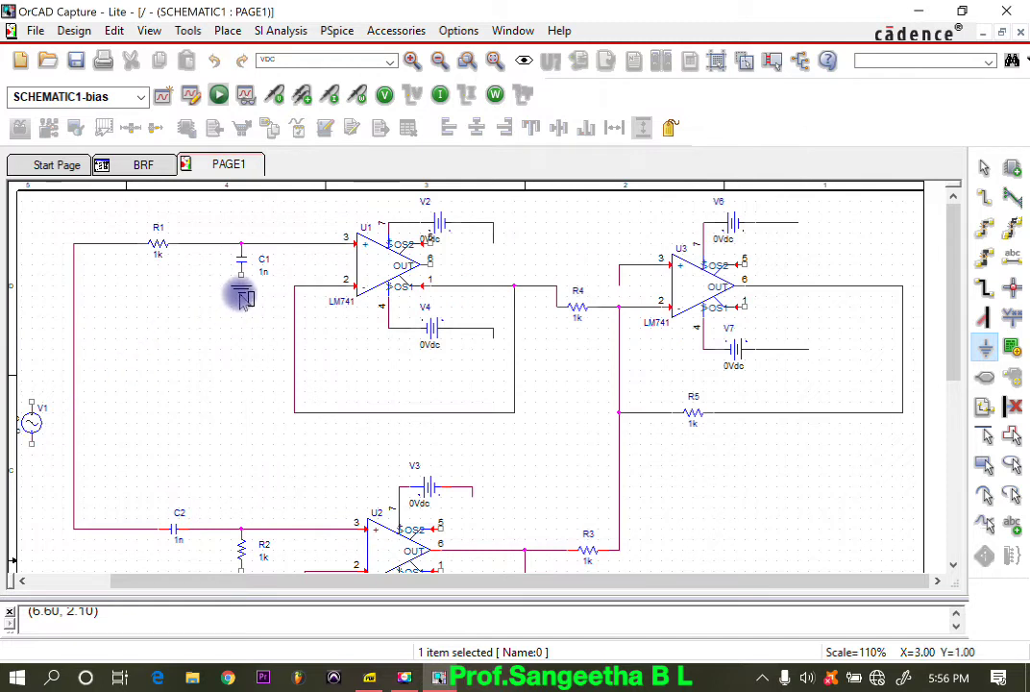
{"action": "left_click", "coordinate": [240, 288]}
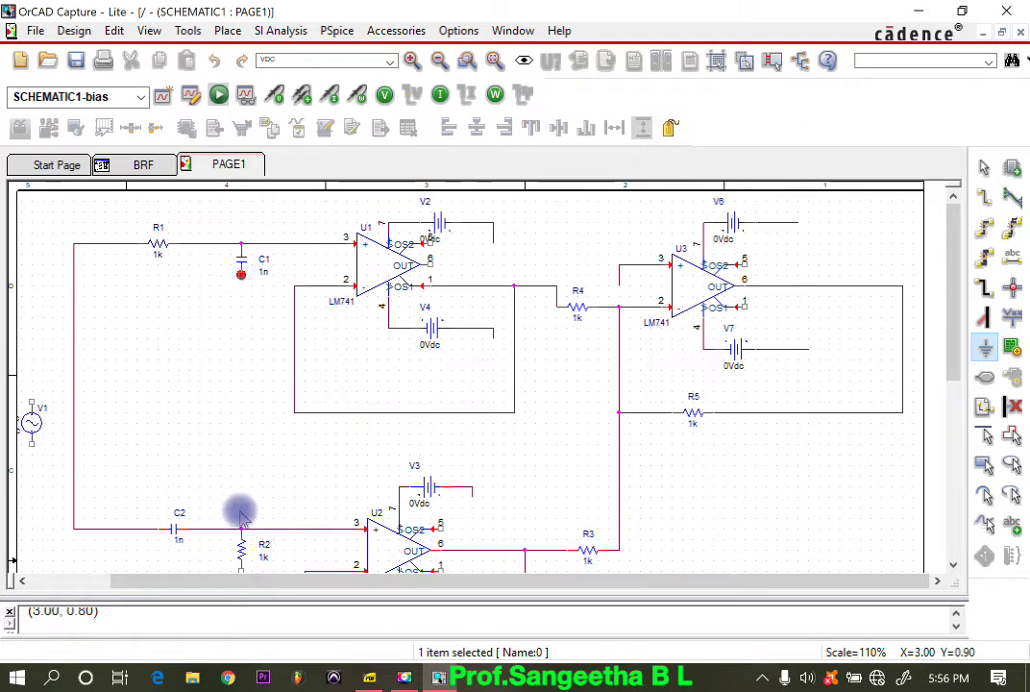
{"action": "scroll", "coordinate": [230, 486], "scroll_direction": "down", "scroll_amount": 1}
{"action": "scroll", "coordinate": [231, 457], "scroll_direction": "down", "scroll_amount": 1}
{"action": "left_click", "coordinate": [242, 526]}
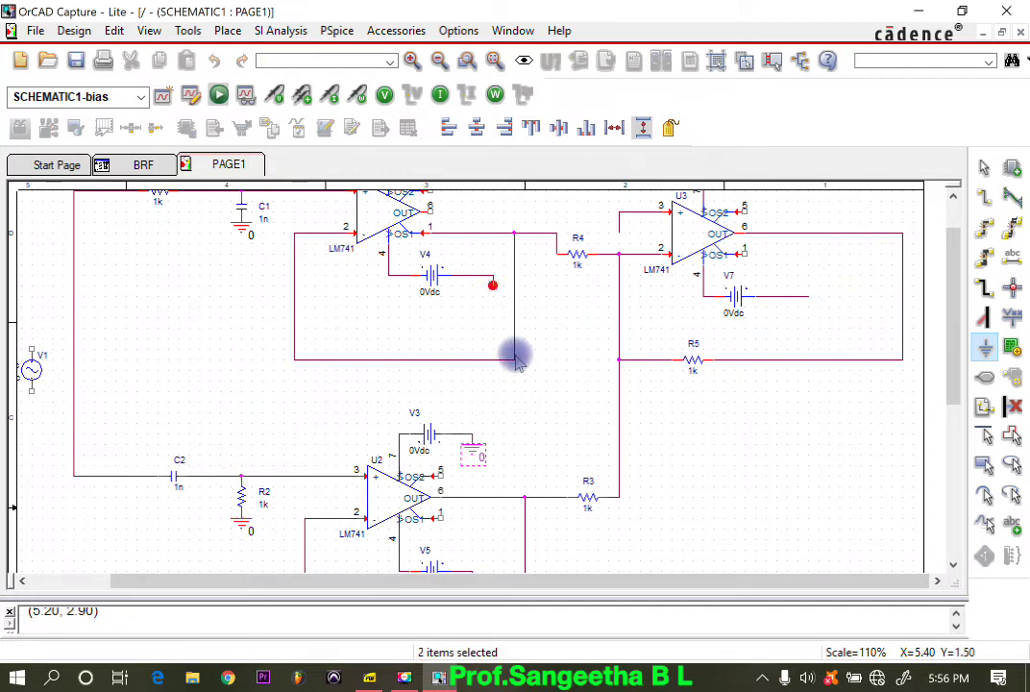
Step: Place ground symbols on the outer wires of V4 and V2 and just below the wire ends of V6 and V7
{"action": "scroll", "coordinate": [515, 357], "scroll_direction": "up", "scroll_amount": 1}
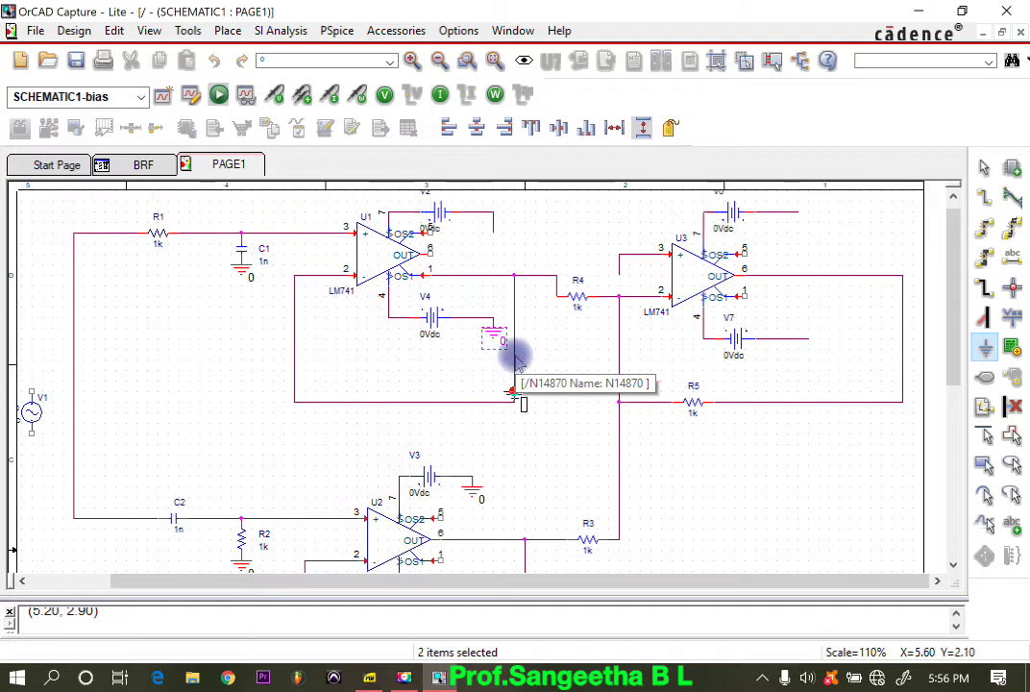
{"action": "left_click", "coordinate": [499, 246]}
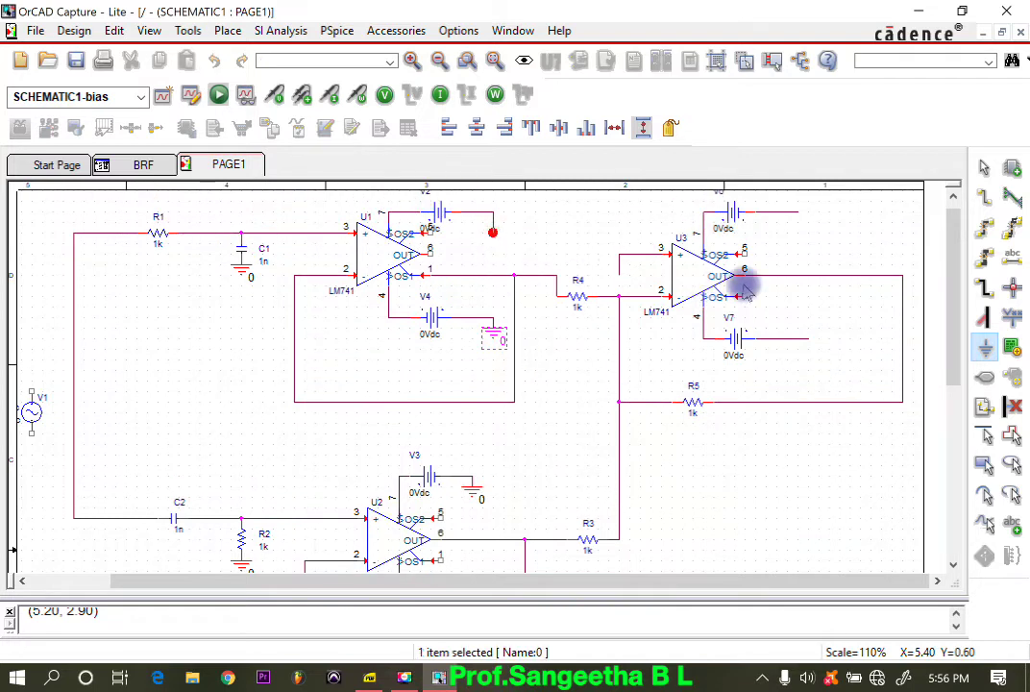
{"action": "left_click", "coordinate": [798, 237]}
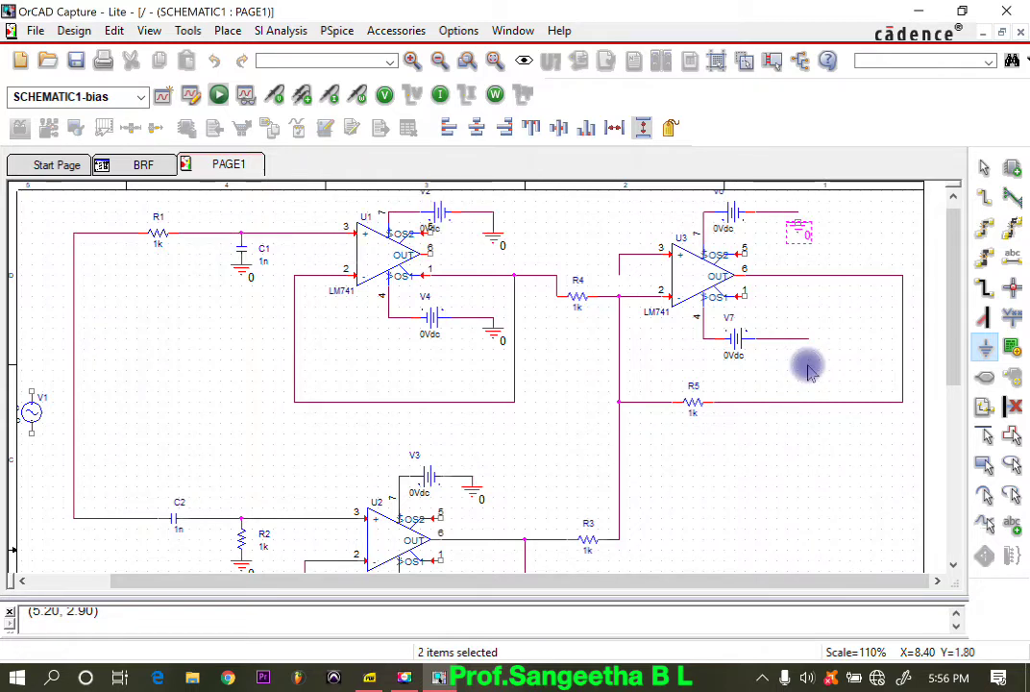
{"action": "left_click", "coordinate": [807, 365]}
Step: Place a ground symbol on the end of U3's pin 3 wire and another just below source V1
{"action": "scroll", "coordinate": [702, 432], "scroll_direction": "down", "scroll_amount": 1}
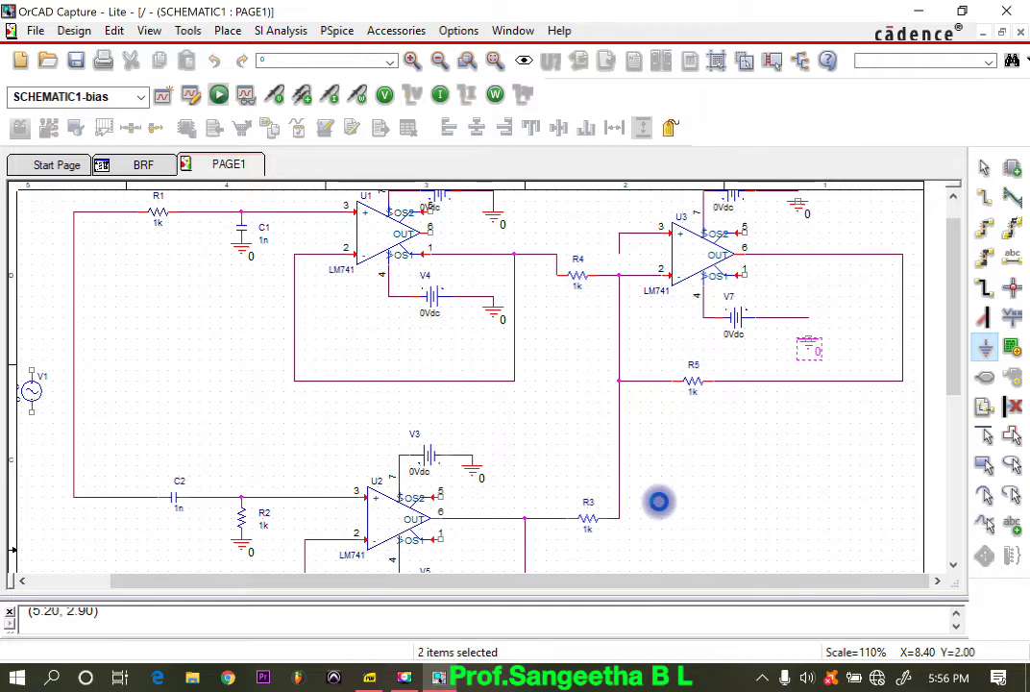
{"action": "scroll", "coordinate": [658, 500], "scroll_direction": "down", "scroll_amount": 3}
{"action": "scroll", "coordinate": [614, 357], "scroll_direction": "up", "scroll_amount": 3}
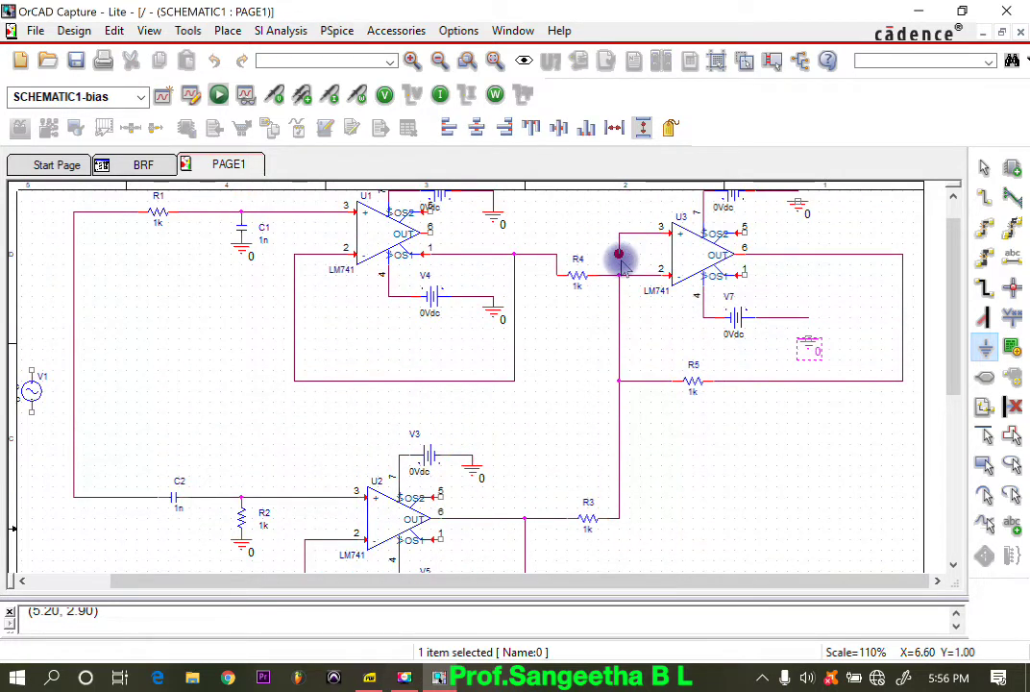
{"action": "left_click", "coordinate": [620, 260]}
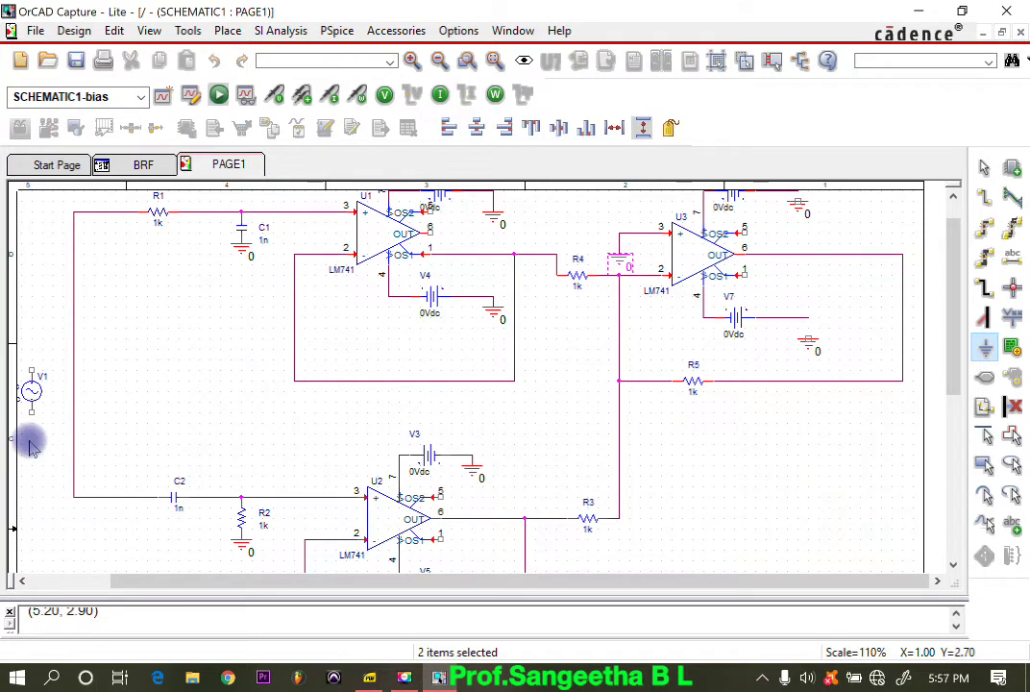
{"action": "left_click", "coordinate": [30, 441]}
{"action": "key", "text": "Escape"}
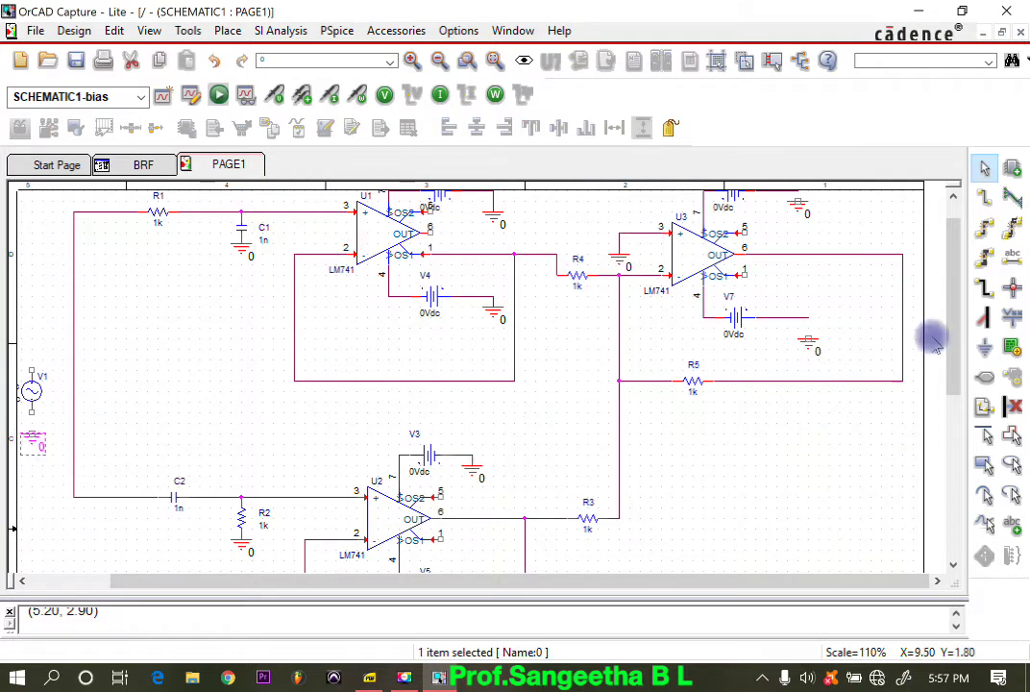
Step: Wire the free ends of V7 and V6 and the lower terminal of V1 to their ground symbols
{"action": "left_click", "coordinate": [985, 195]}
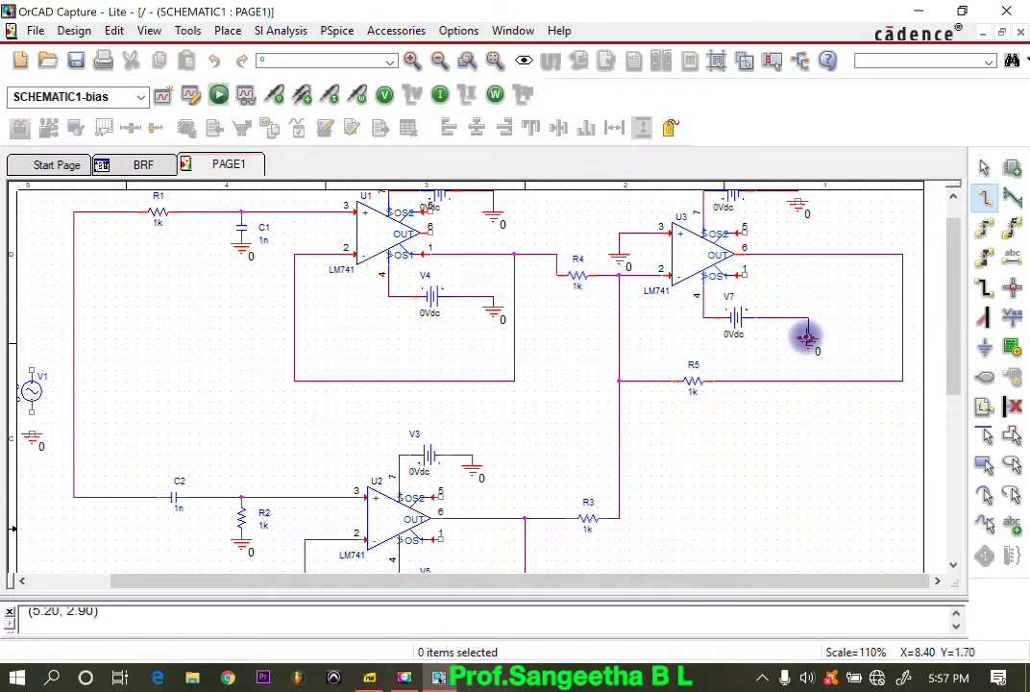
{"action": "scroll", "coordinate": [808, 337], "scroll_direction": "up", "scroll_amount": 1}
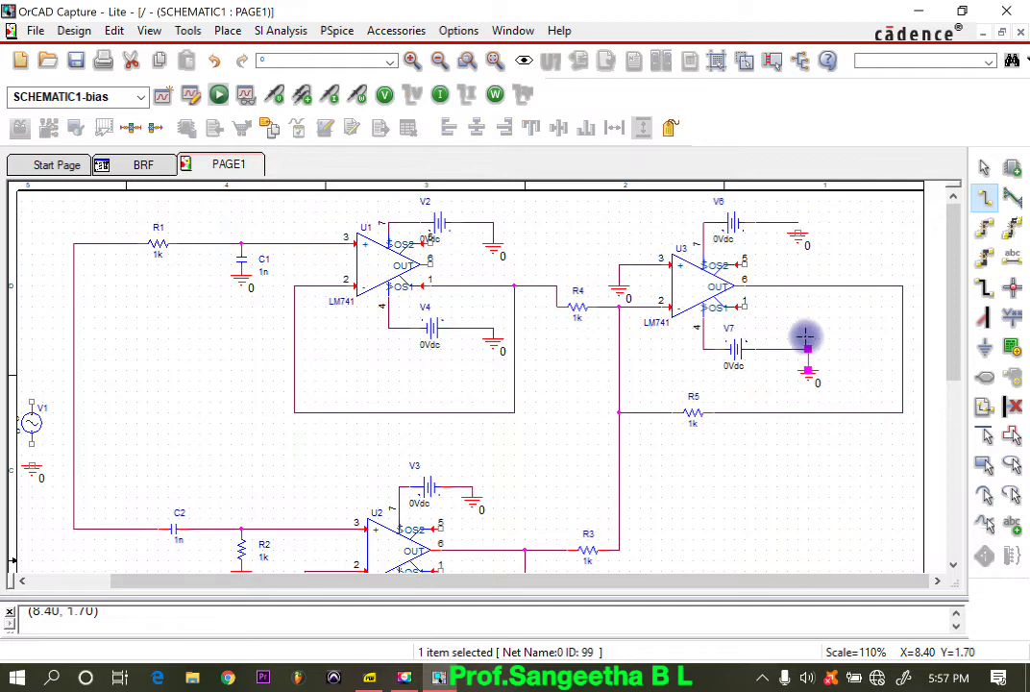
{"action": "left_click", "coordinate": [798, 232]}
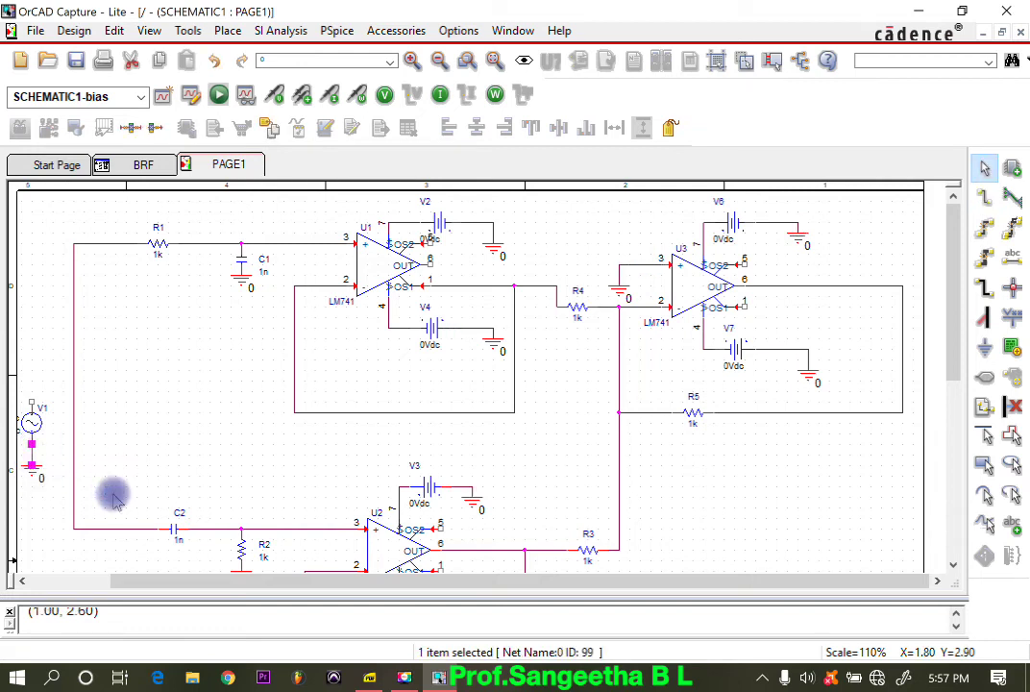
Step: Wire V1's upper terminal to the vertical input line joining R1 and C2
{"action": "left_click", "coordinate": [984, 199]}
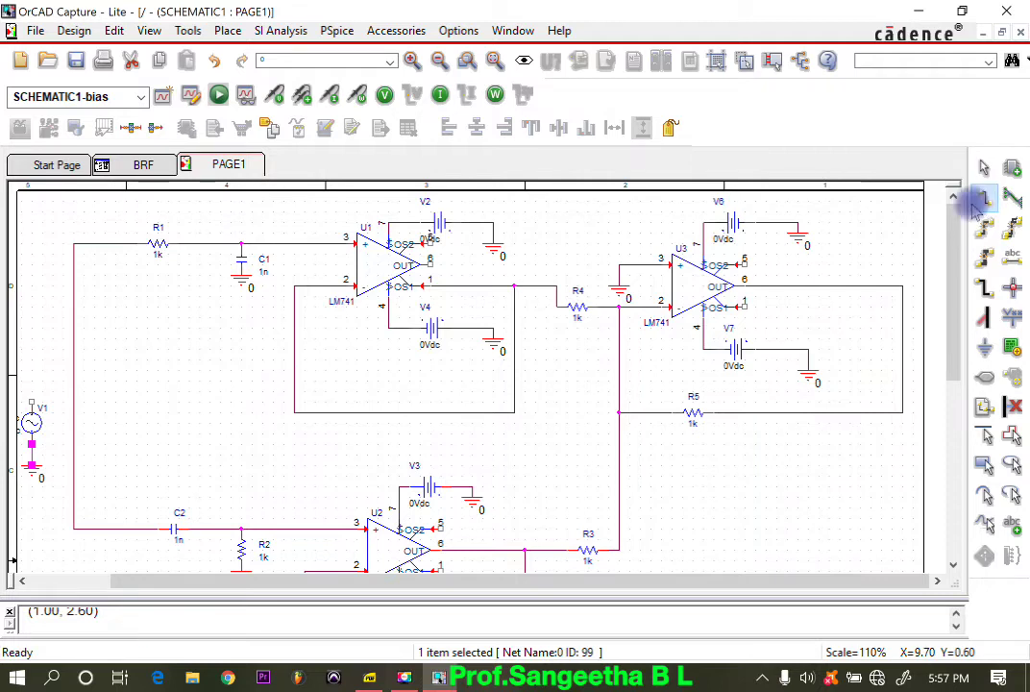
{"action": "left_click", "coordinate": [31, 400]}
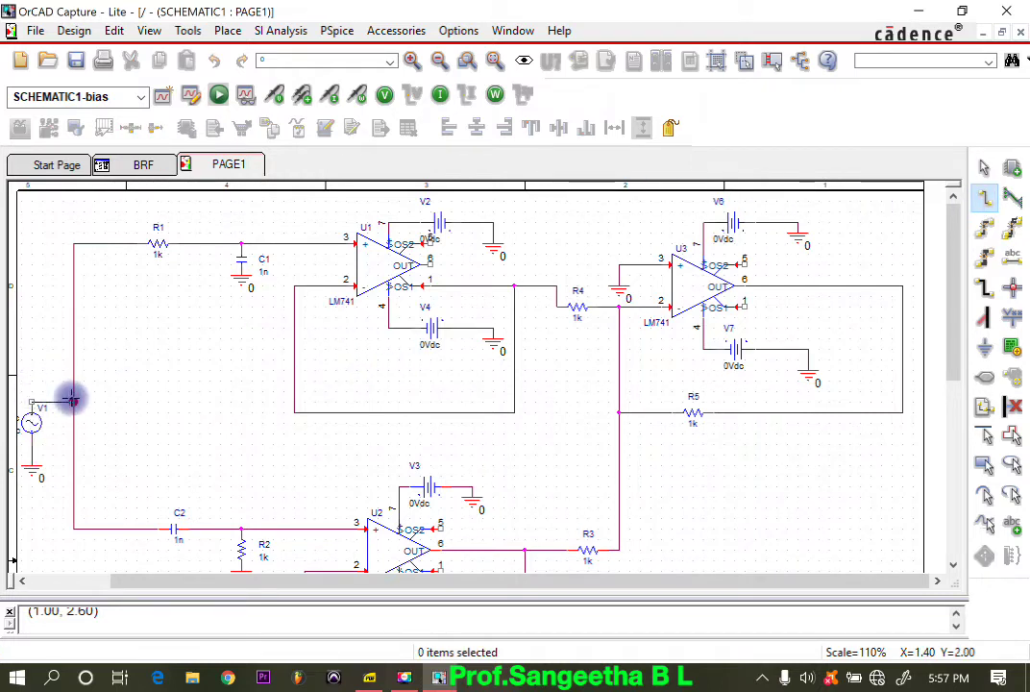
{"action": "left_click", "coordinate": [73, 401]}
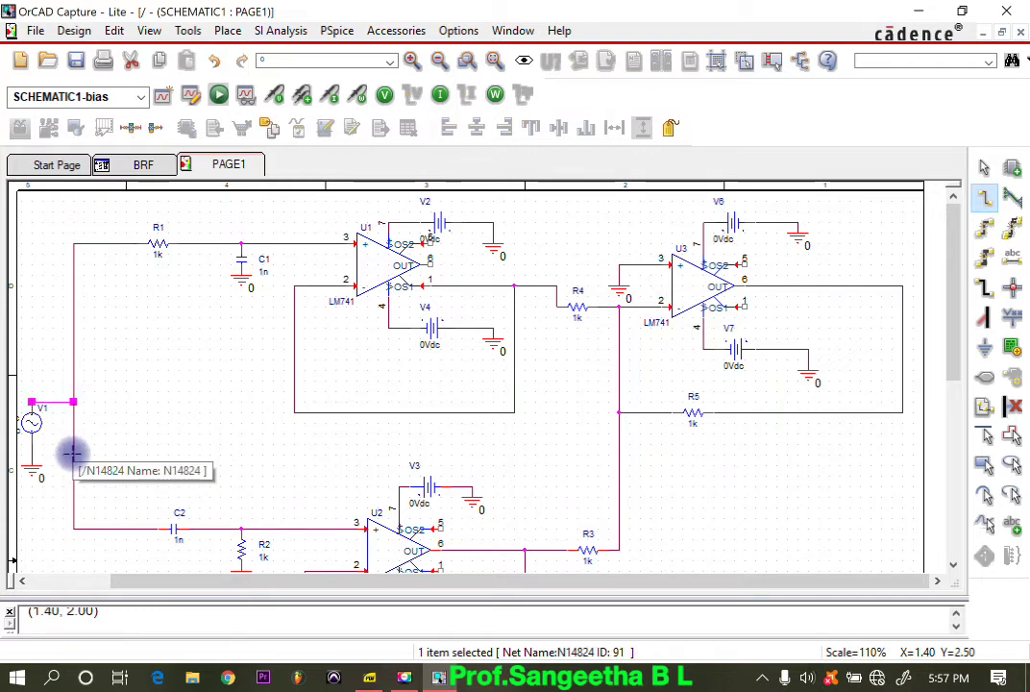
{"action": "key", "text": "Escape"}
{"action": "scroll", "coordinate": [474, 510], "scroll_direction": "down", "scroll_amount": 3}
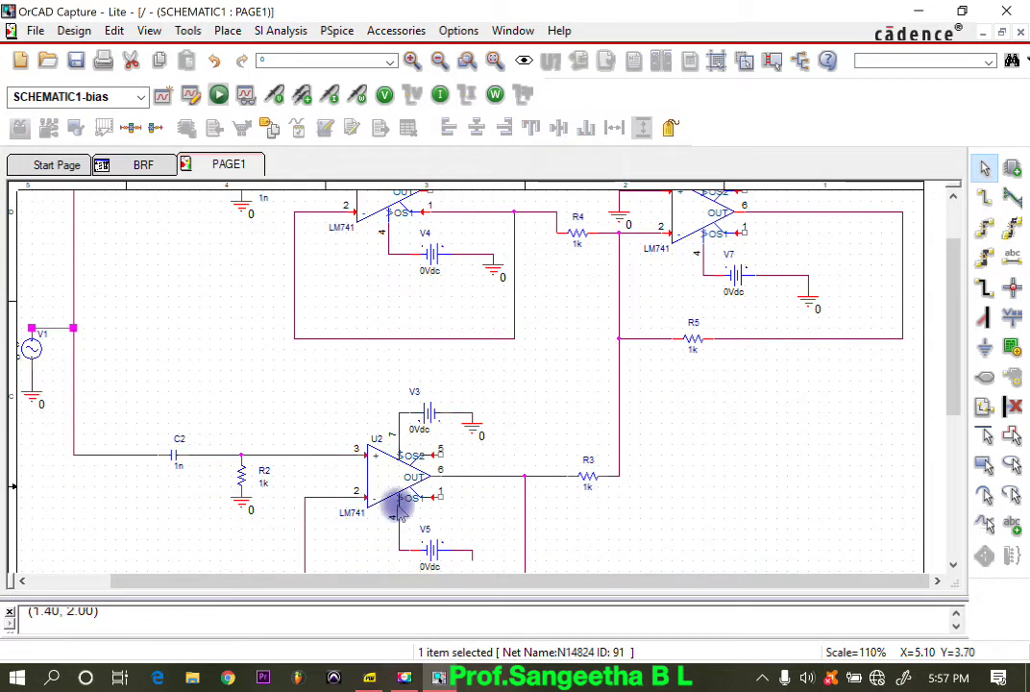
{"action": "scroll", "coordinate": [87, 370], "scroll_direction": "up", "scroll_amount": 1}
{"action": "scroll", "coordinate": [123, 456], "scroll_direction": "up", "scroll_amount": 1}
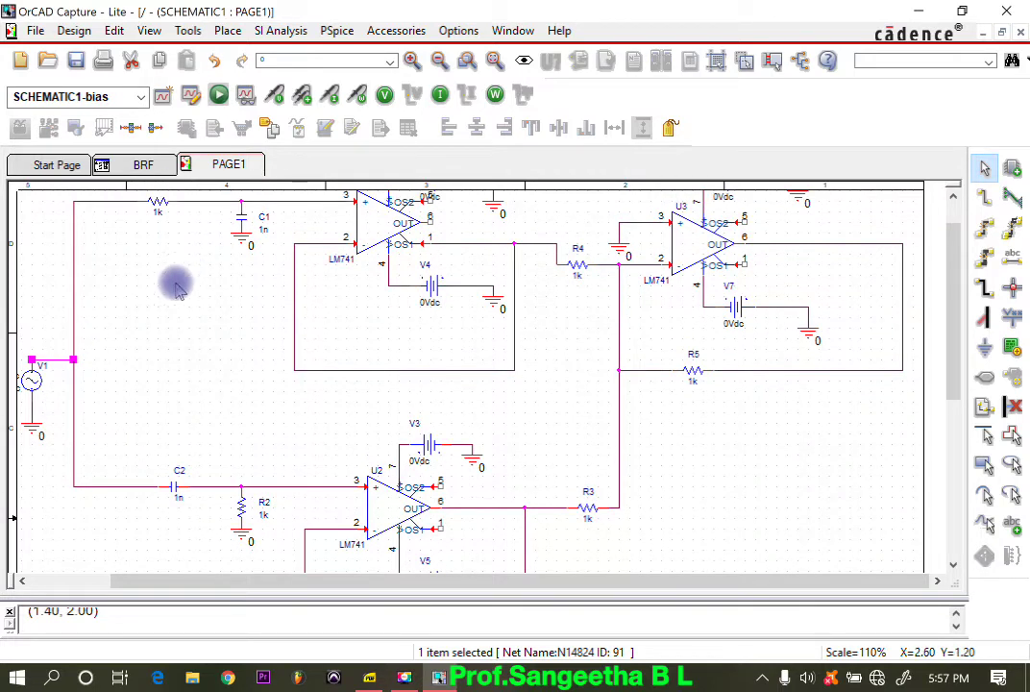
Step: Set the values of capacitors C2 and C1 to 0.1u
{"action": "scroll", "coordinate": [178, 260], "scroll_direction": "up", "scroll_amount": 1}
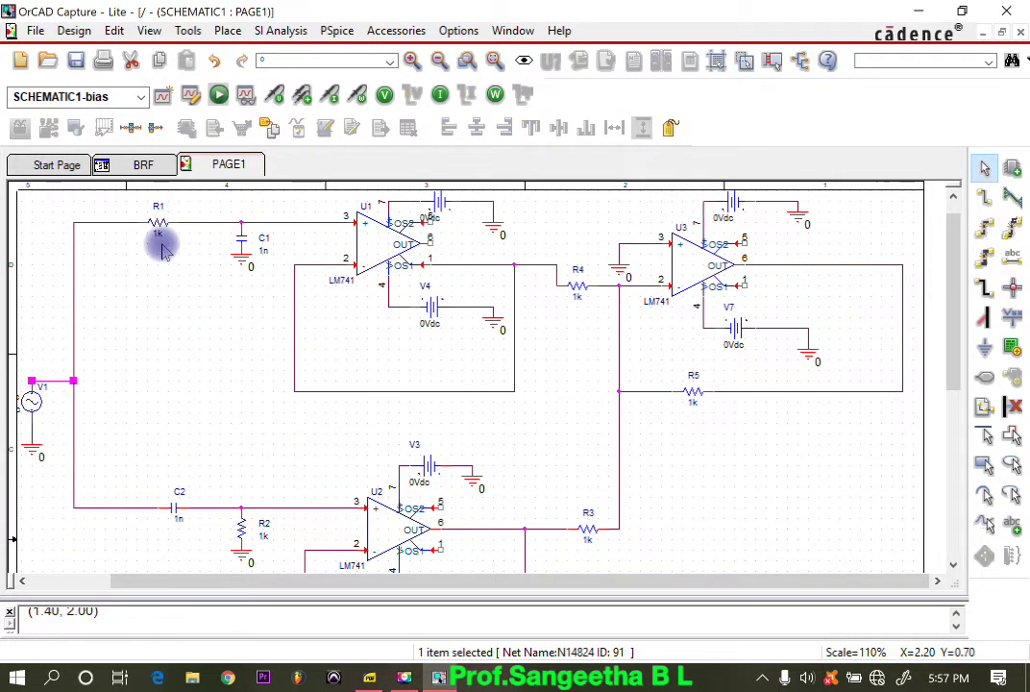
{"action": "double_click", "coordinate": [181, 519]}
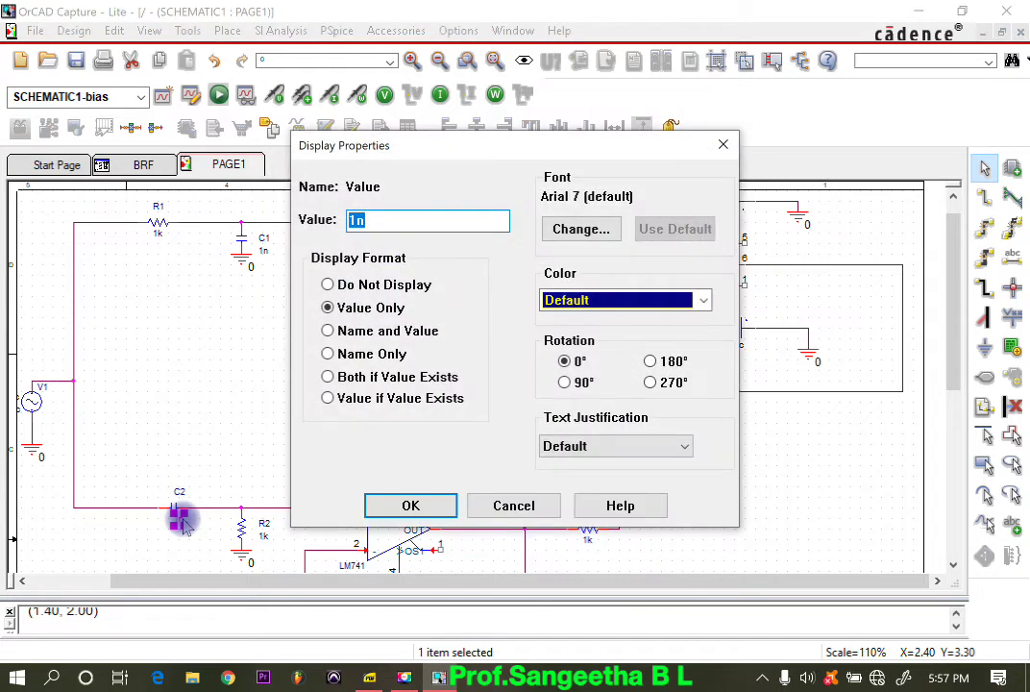
{"action": "type", "text": "0.1u"}
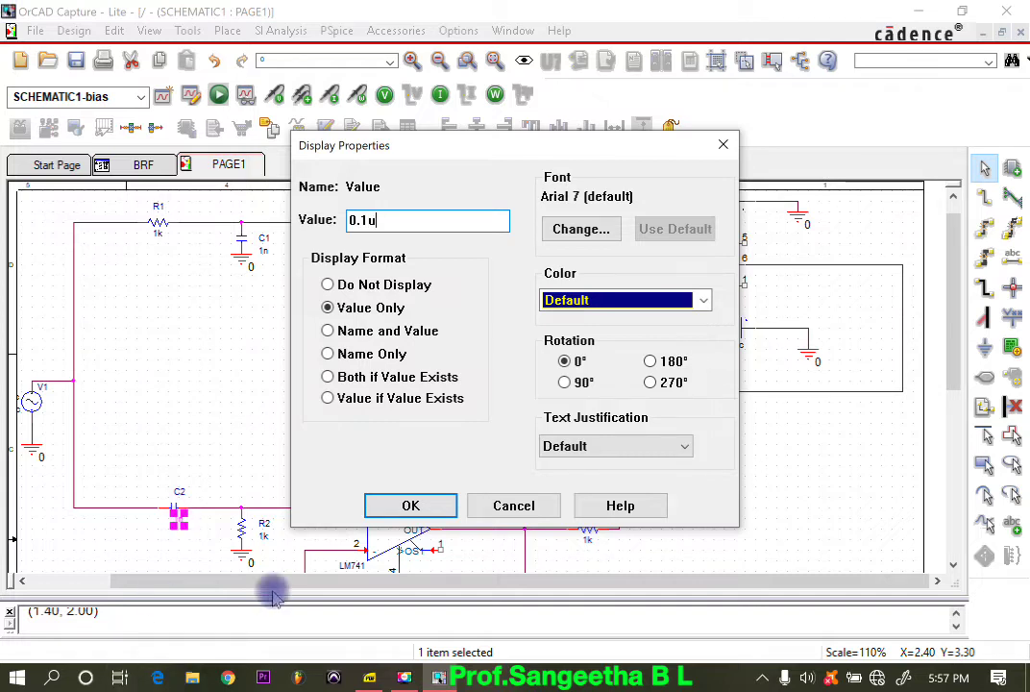
{"action": "left_click", "coordinate": [405, 505]}
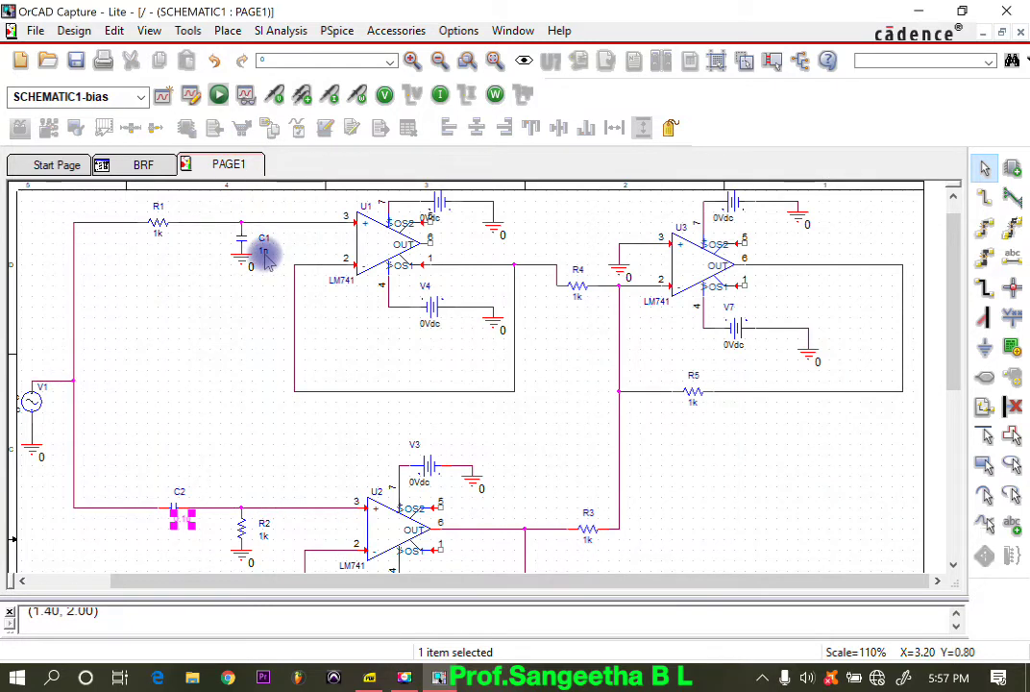
{"action": "double_click", "coordinate": [264, 252]}
{"action": "type", "text": "0.1u"}
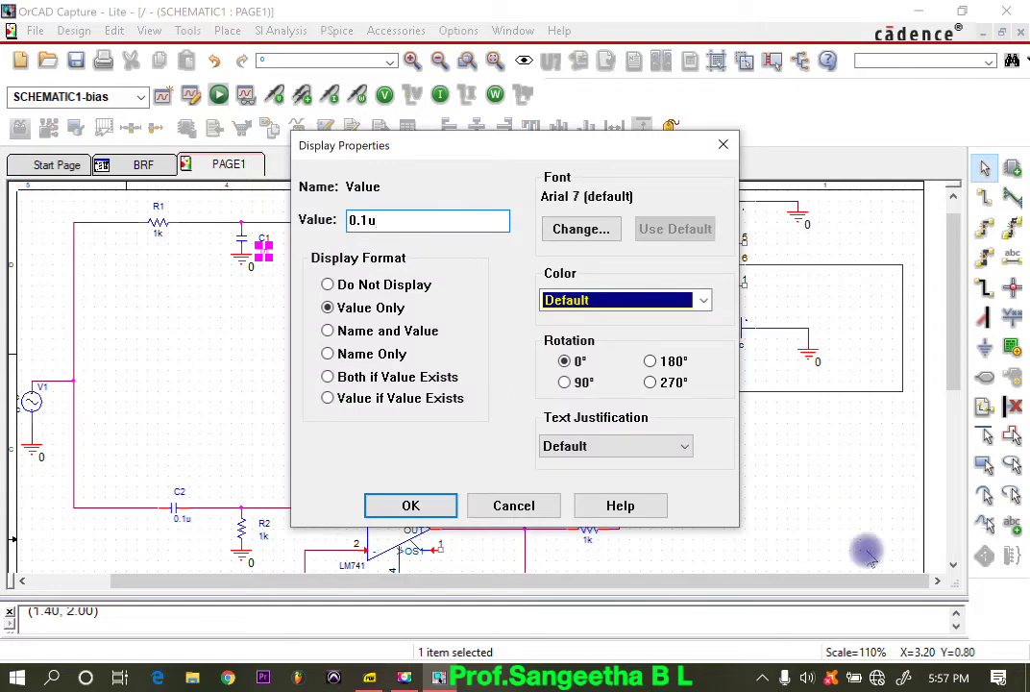
{"action": "left_click", "coordinate": [410, 505]}
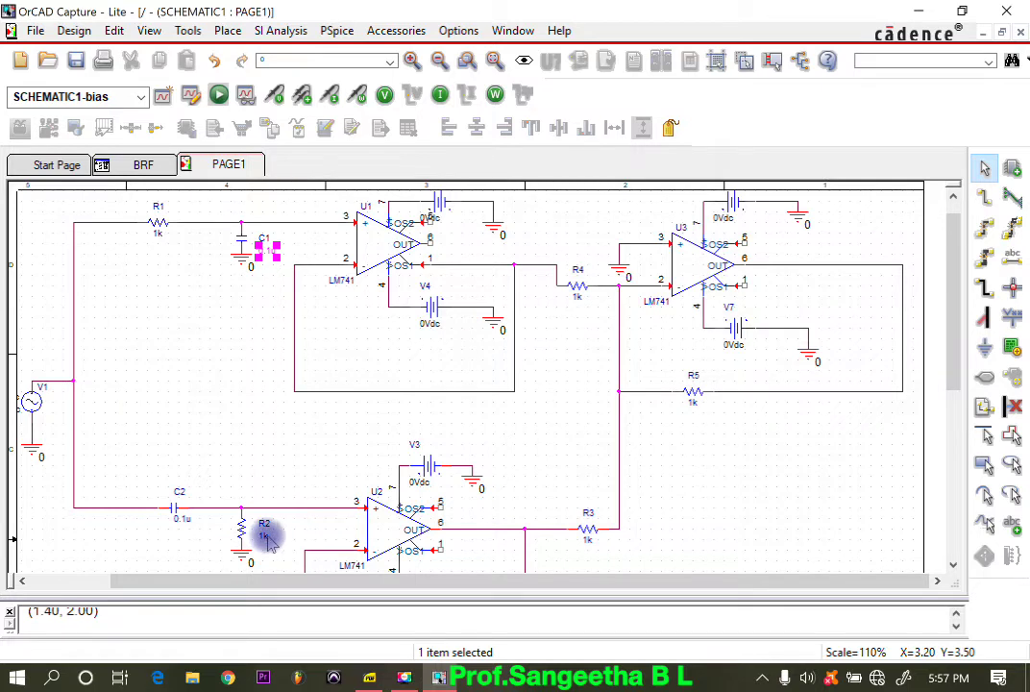
Step: Set the value of resistor R2 to 2k
{"action": "double_click", "coordinate": [267, 538]}
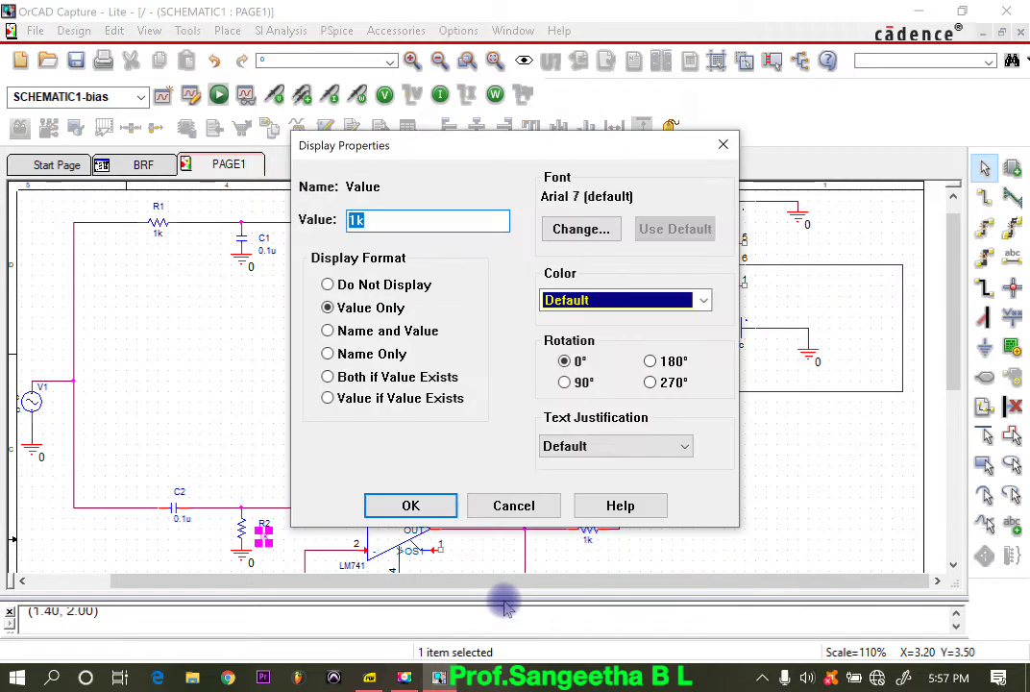
{"action": "type", "text": "2"}
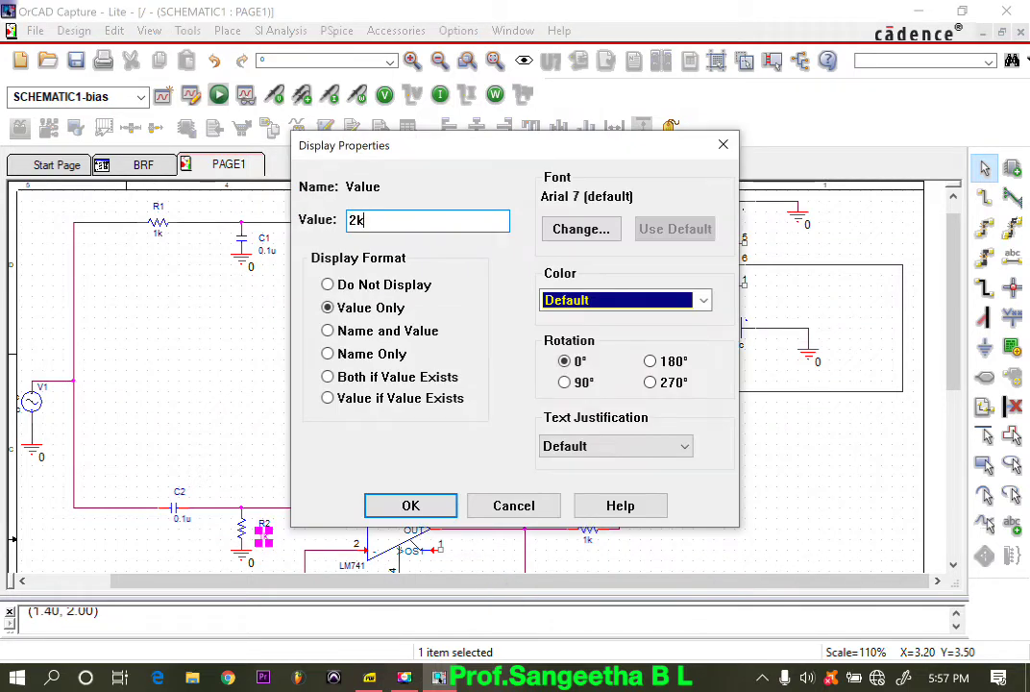
{"action": "left_click", "coordinate": [437, 504]}
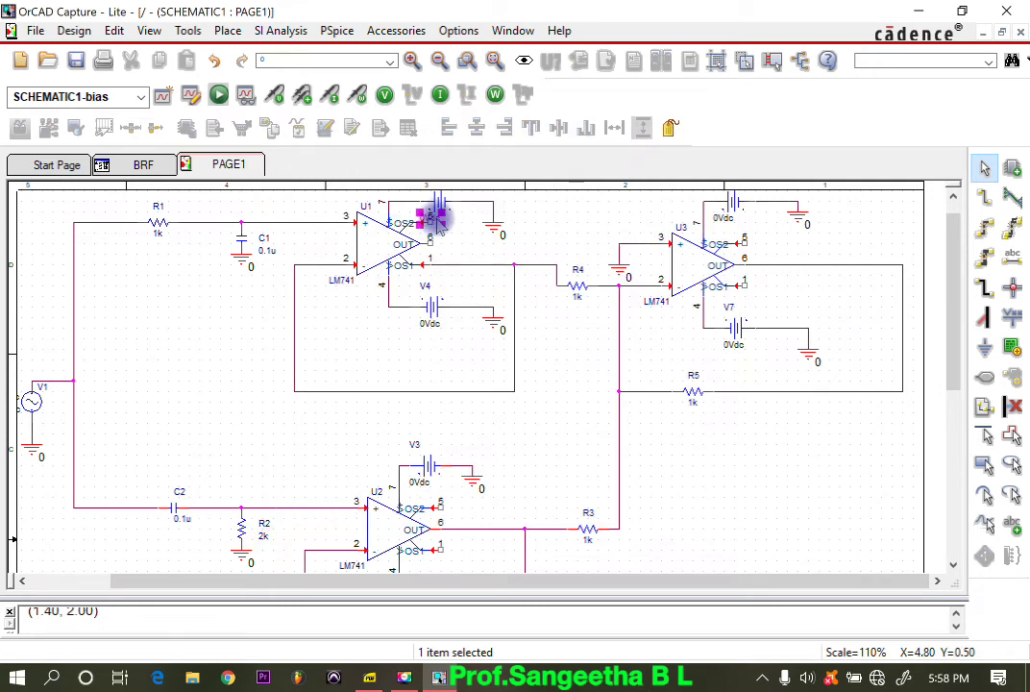
Step: Set the DC values of U1's supply sources V2 and V4 to 12
{"action": "double_click", "coordinate": [438, 221]}
{"action": "type", "text": "12"}
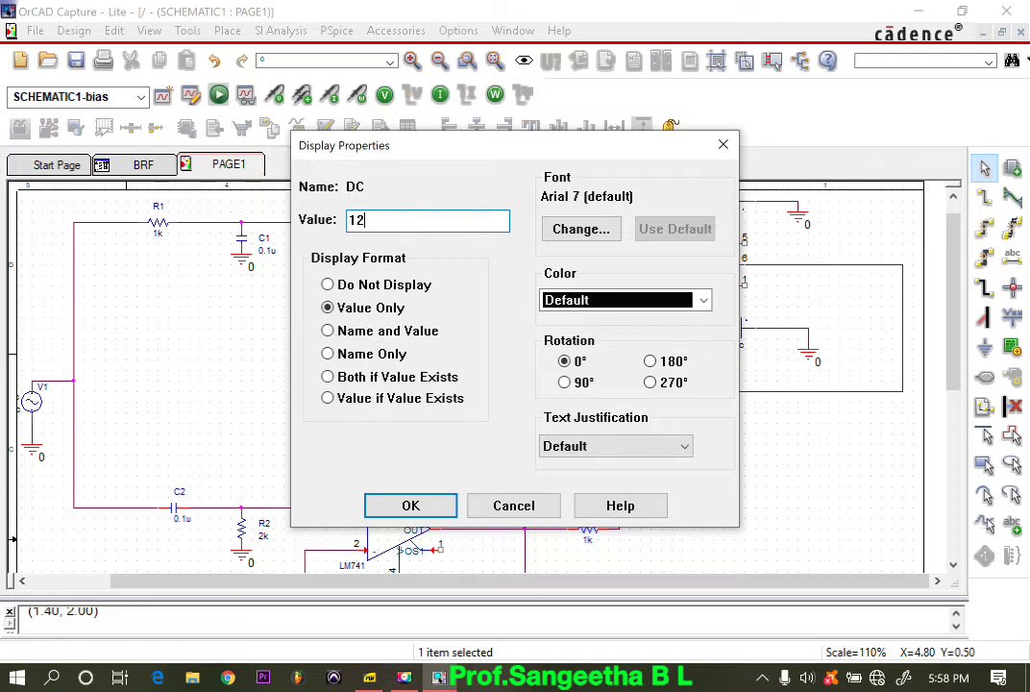
{"action": "left_click", "coordinate": [383, 508]}
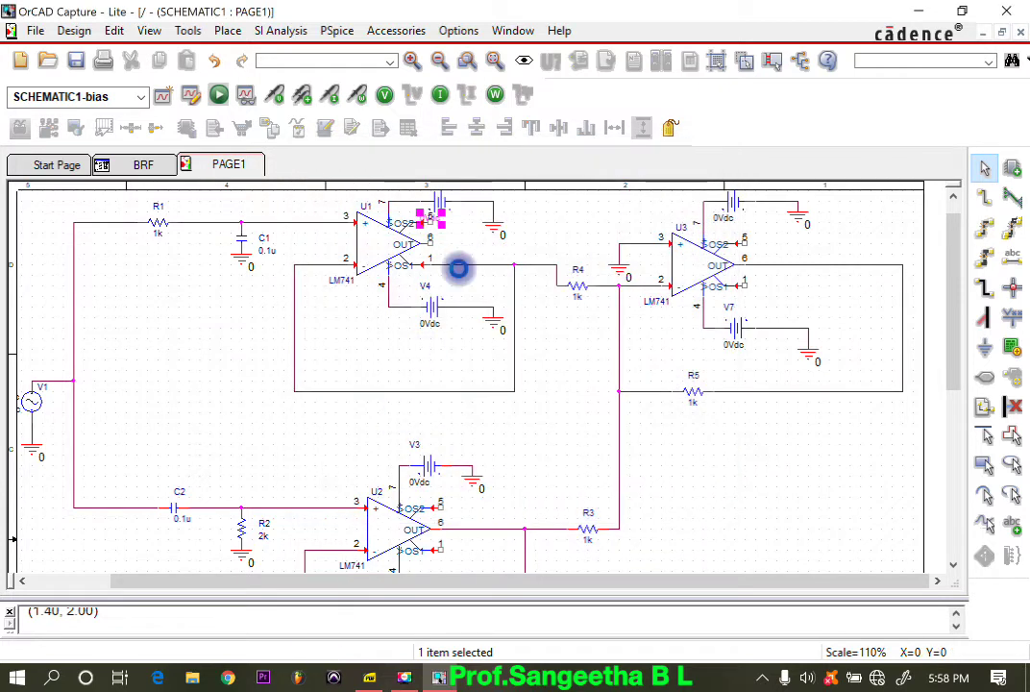
{"action": "double_click", "coordinate": [435, 328]}
{"action": "type", "text": "1"}
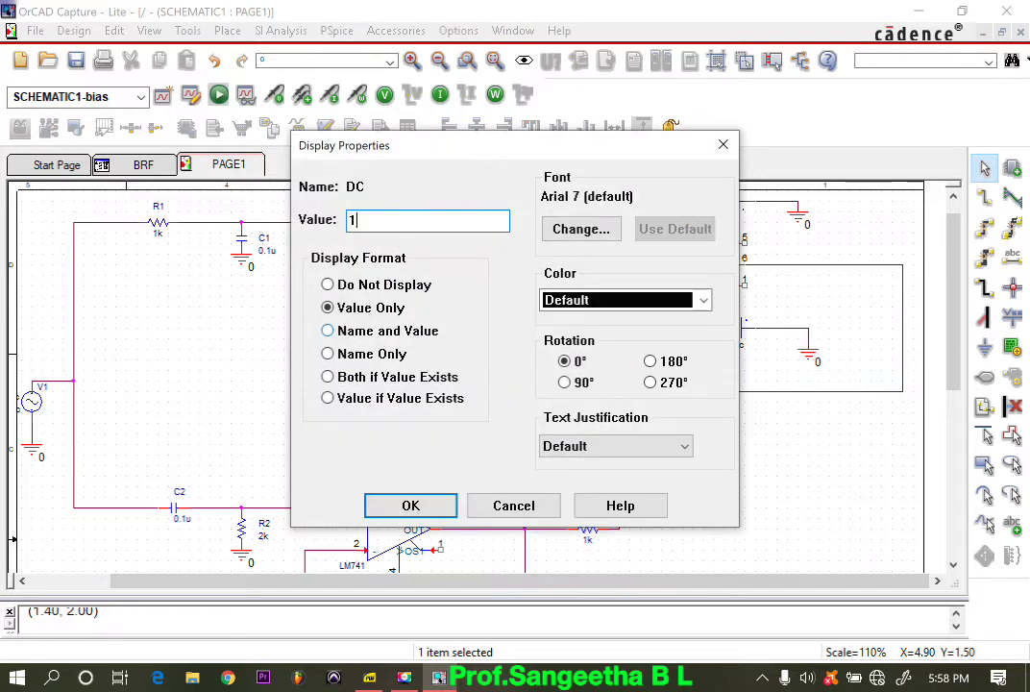
{"action": "type", "text": "2"}
{"action": "left_click", "coordinate": [419, 503]}
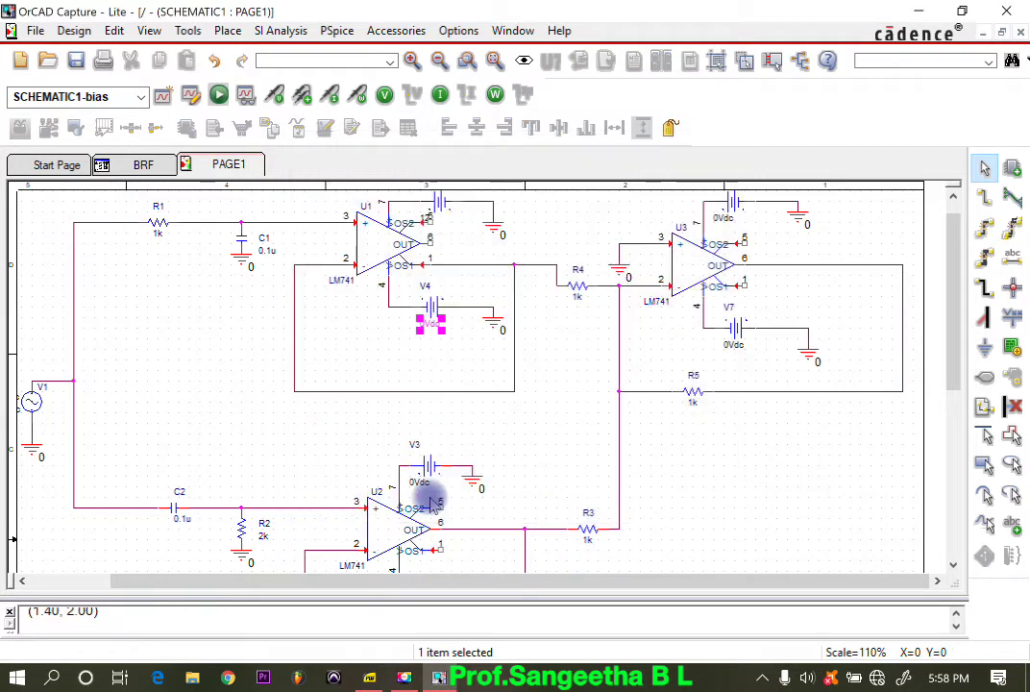
Step: Set the DC values of U2's supply sources V3 and V5 to 12
{"action": "scroll", "coordinate": [433, 495], "scroll_direction": "down", "scroll_amount": 1}
{"action": "scroll", "coordinate": [431, 495], "scroll_direction": "down", "scroll_amount": 3}
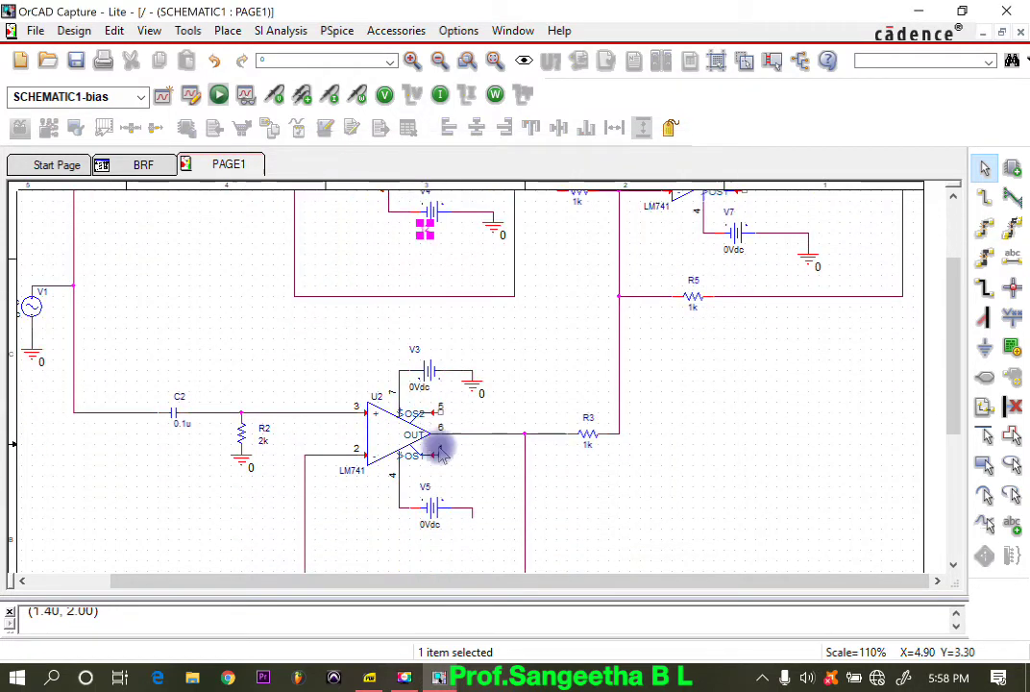
{"action": "double_click", "coordinate": [420, 385]}
{"action": "type", "text": "12"}
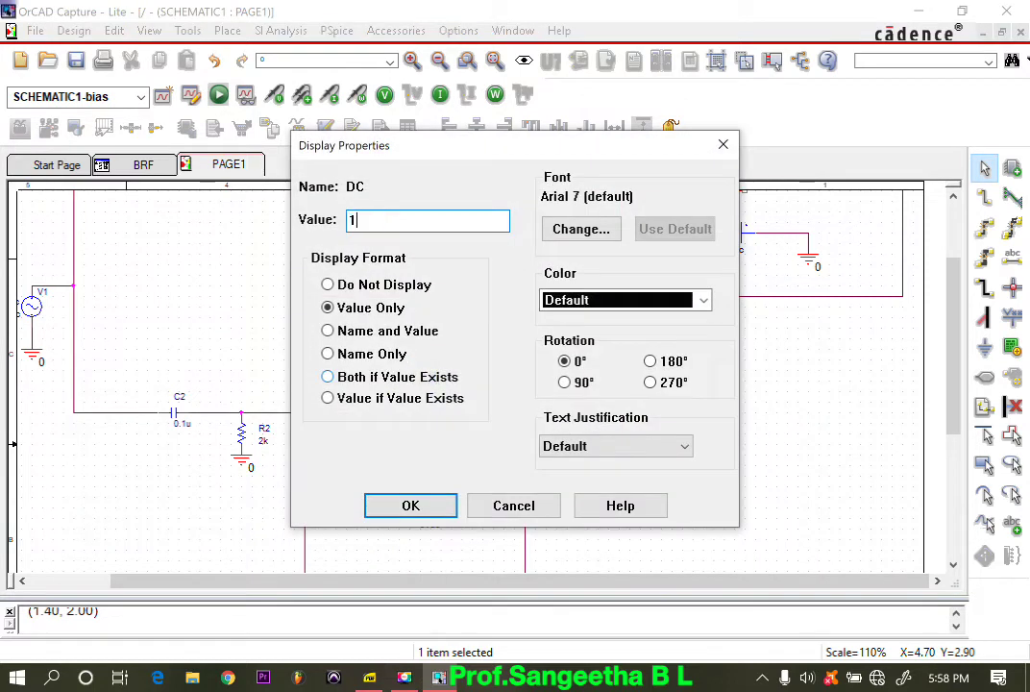
{"action": "left_click", "coordinate": [435, 504]}
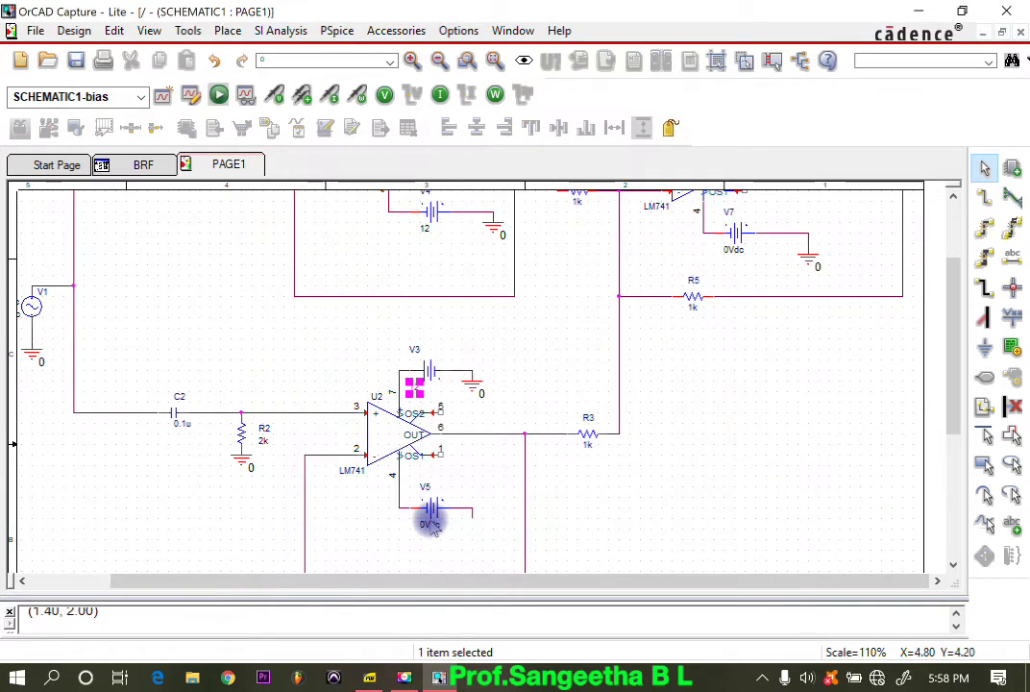
{"action": "double_click", "coordinate": [430, 524]}
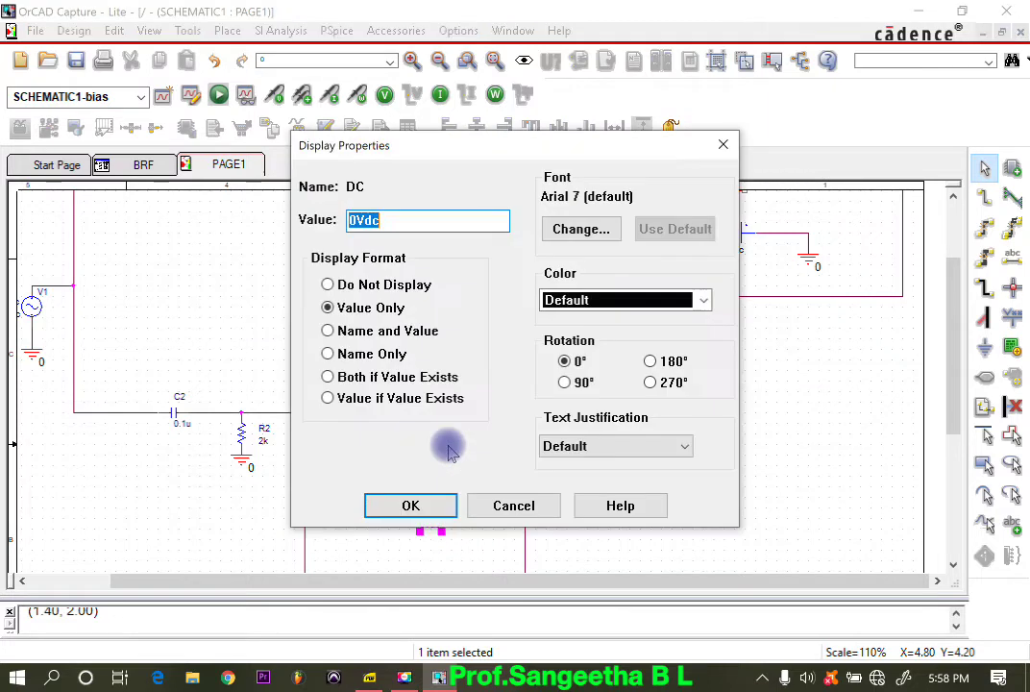
{"action": "type", "text": "12"}
{"action": "left_click", "coordinate": [453, 502]}
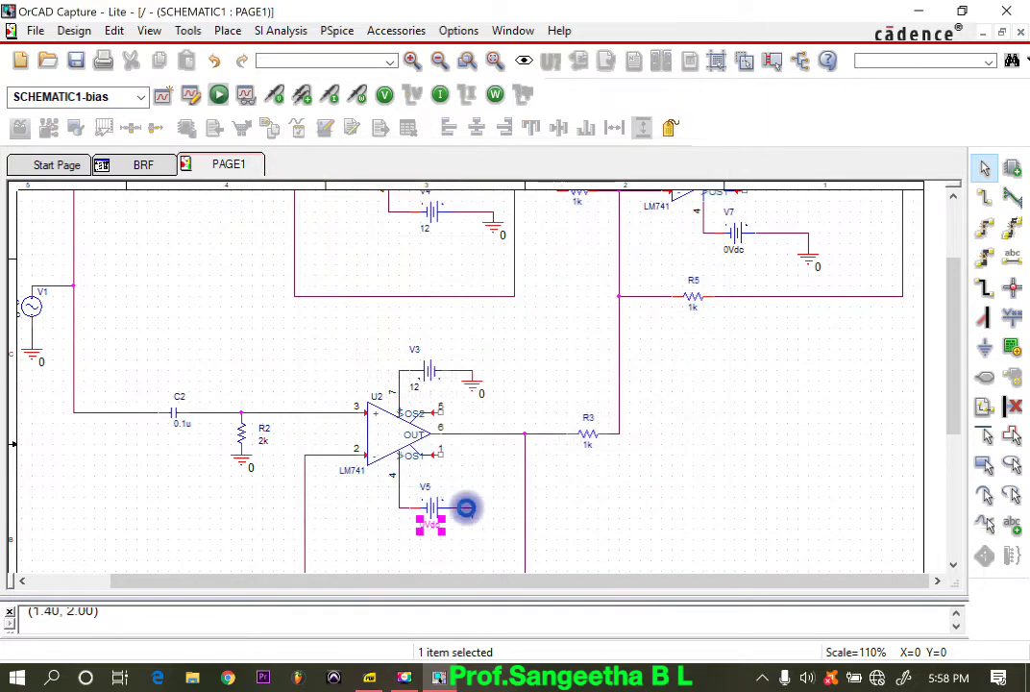
Step: Place a 0/CAPSYM ground symbol on the open wire end of source V5
{"action": "scroll", "coordinate": [463, 493], "scroll_direction": "down", "scroll_amount": 1}
{"action": "left_click", "coordinate": [985, 348]}
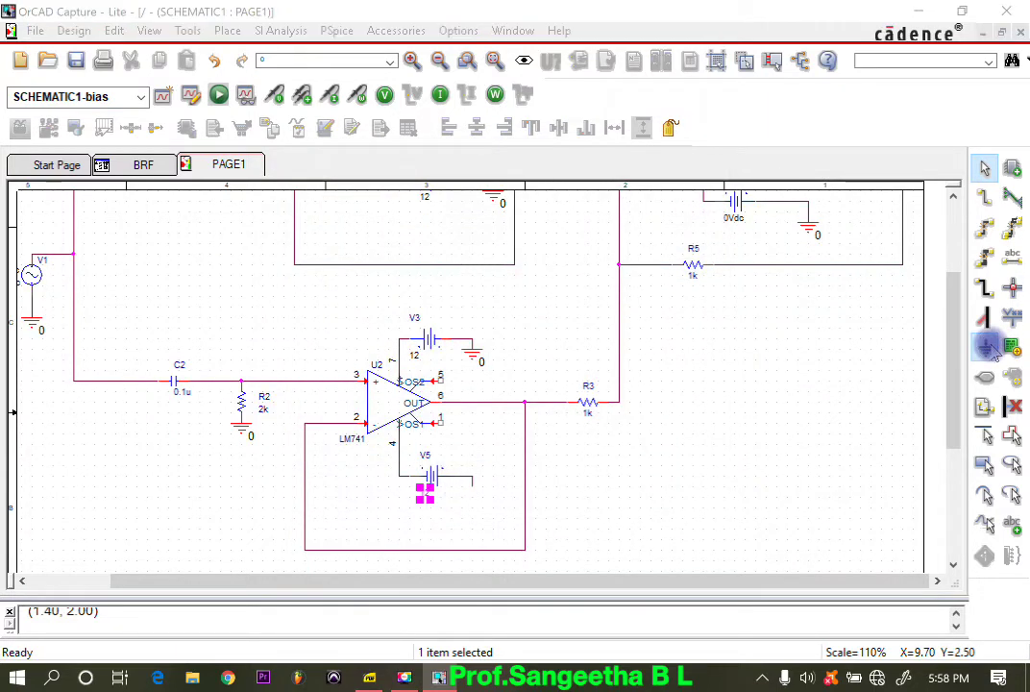
{"action": "left_click", "coordinate": [306, 245]}
{"action": "left_click", "coordinate": [717, 193]}
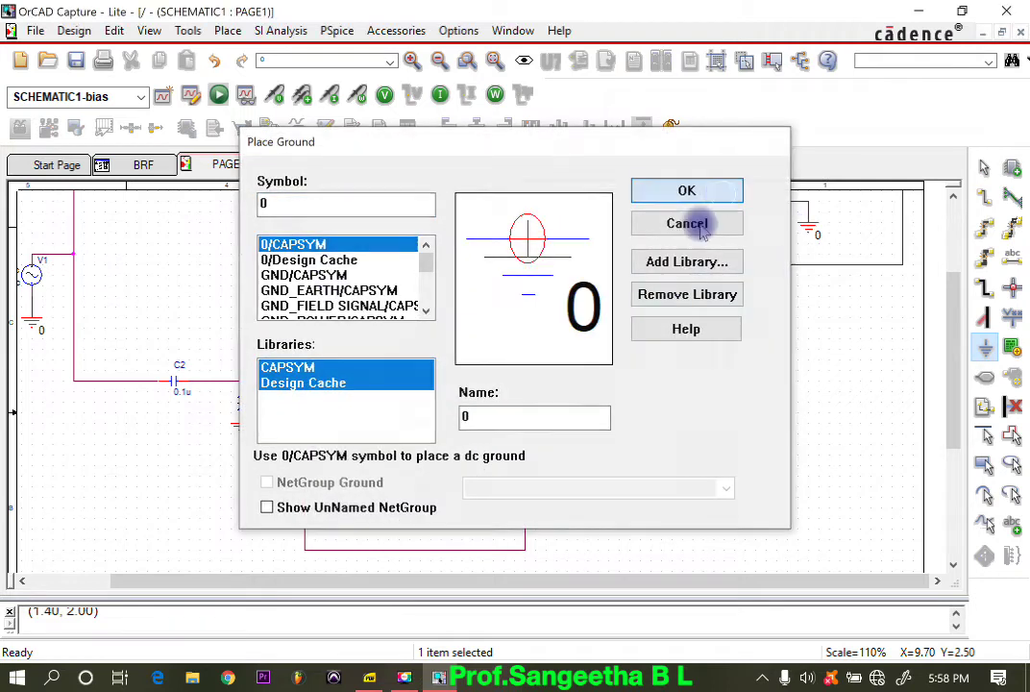
{"action": "left_click", "coordinate": [472, 487]}
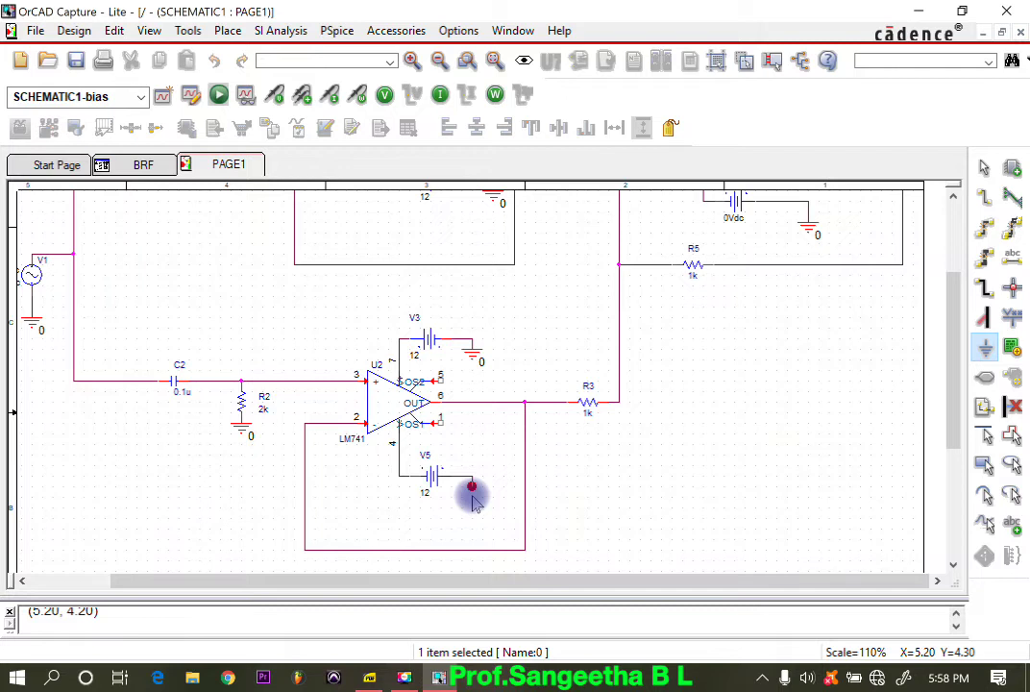
{"action": "key", "text": "Escape"}
Step: Set the values of resistors R3 and R4 to 10k
{"action": "scroll", "coordinate": [561, 475], "scroll_direction": "up", "scroll_amount": 2}
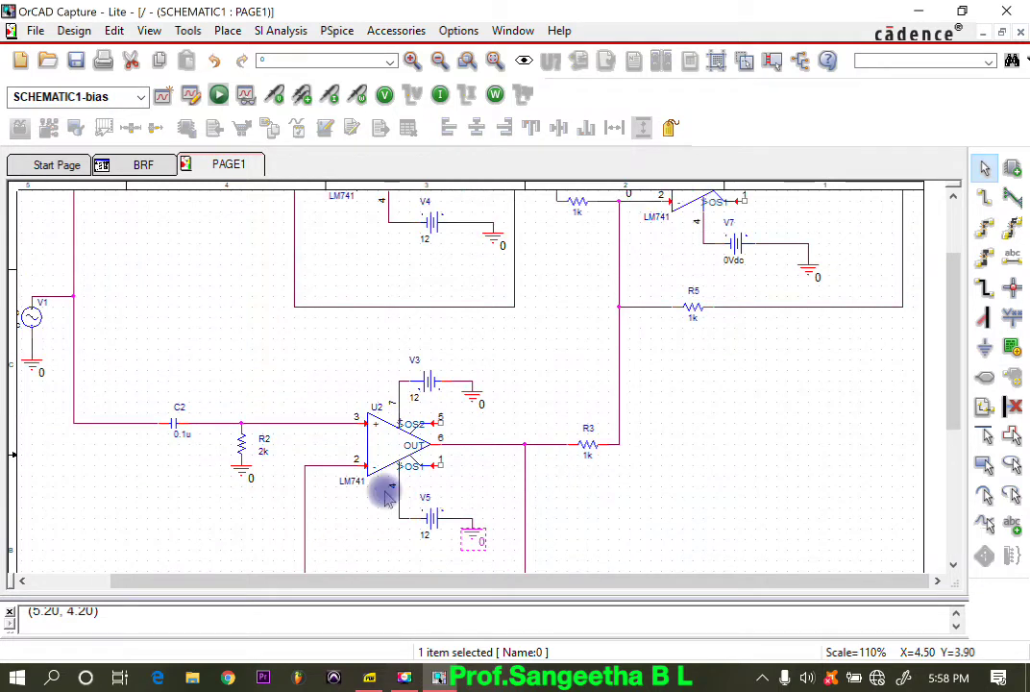
{"action": "scroll", "coordinate": [603, 557], "scroll_direction": "up", "scroll_amount": 3}
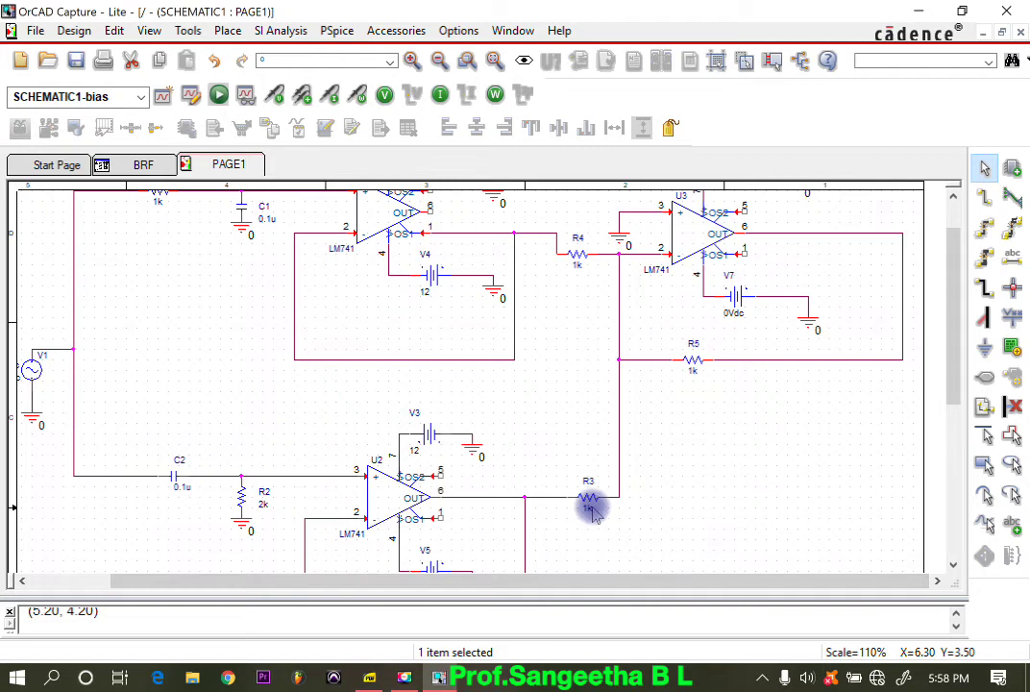
{"action": "double_click", "coordinate": [591, 509]}
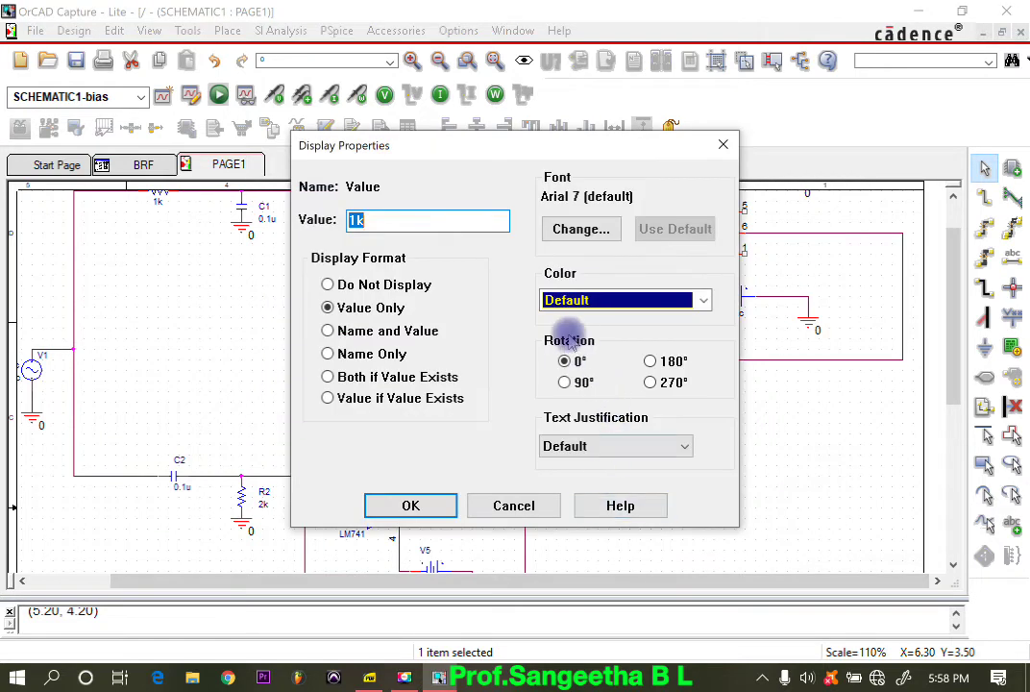
{"action": "type", "text": "1k"}
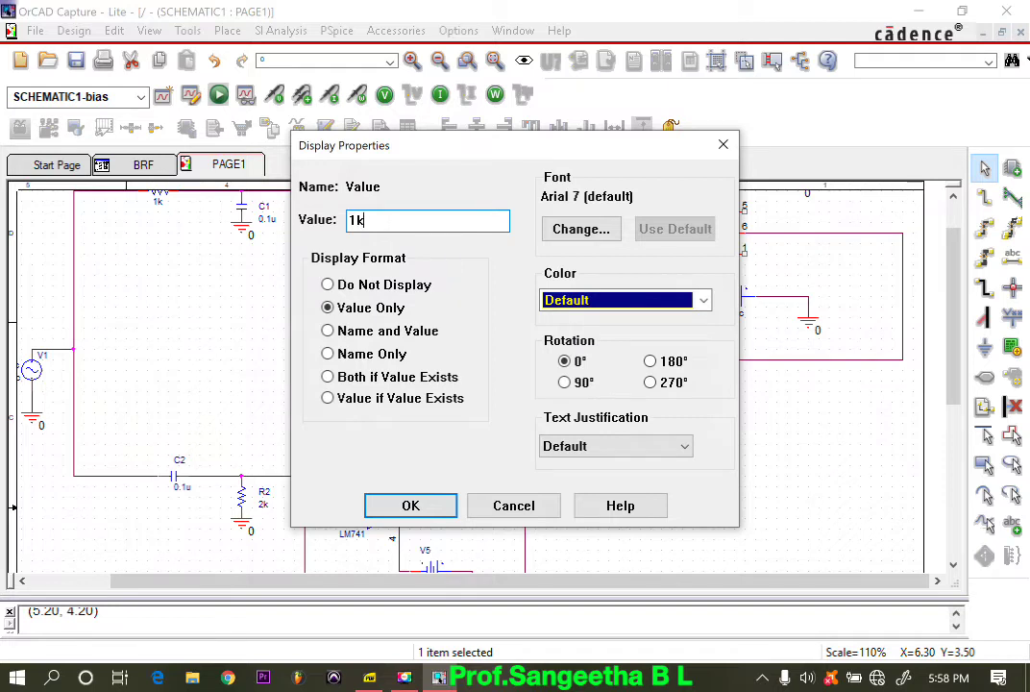
{"action": "type", "text": "k"}
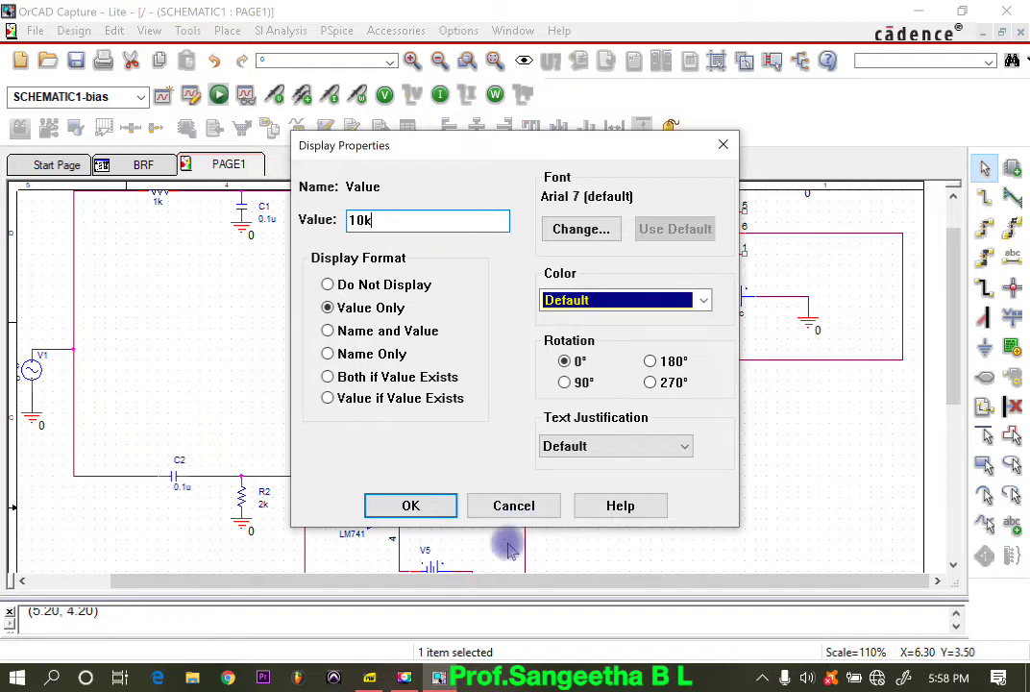
{"action": "left_click", "coordinate": [402, 504]}
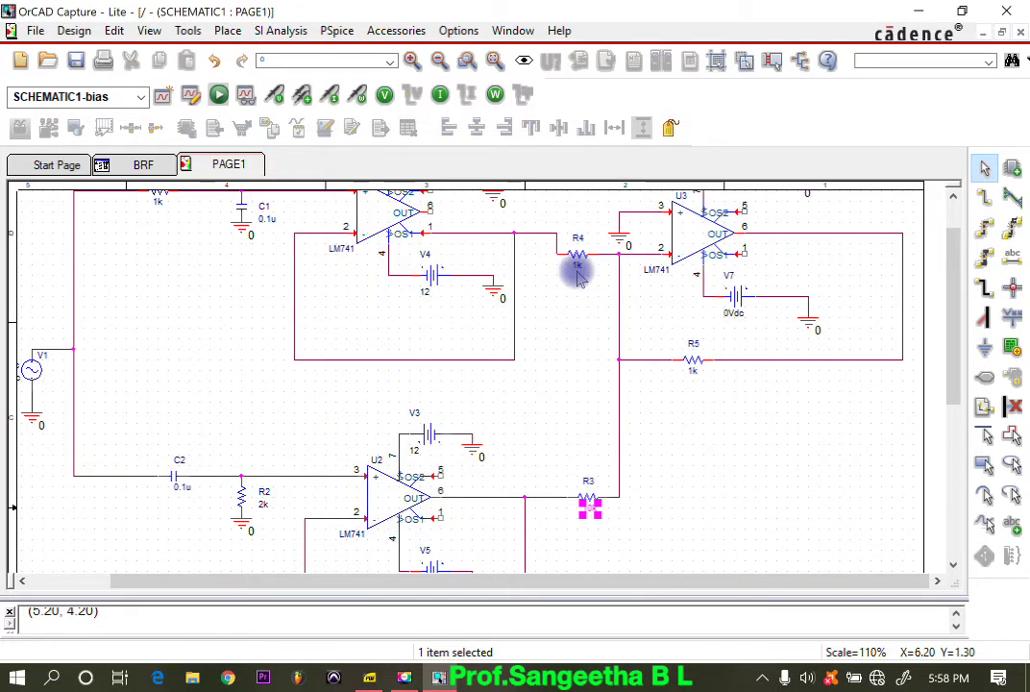
{"action": "double_click", "coordinate": [578, 277]}
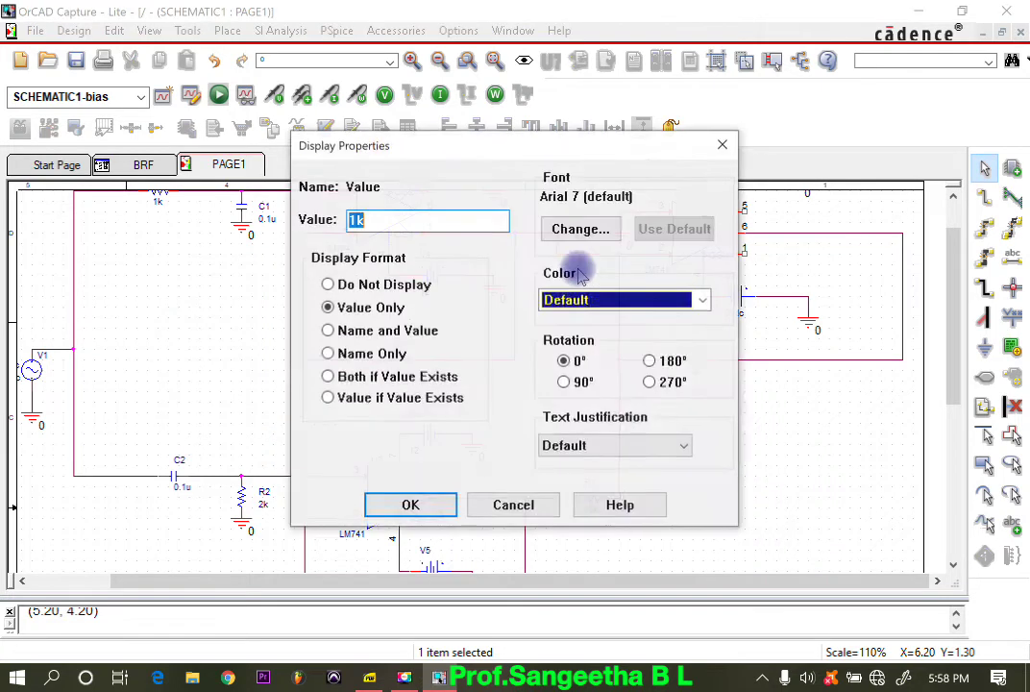
{"action": "type", "text": "10k"}
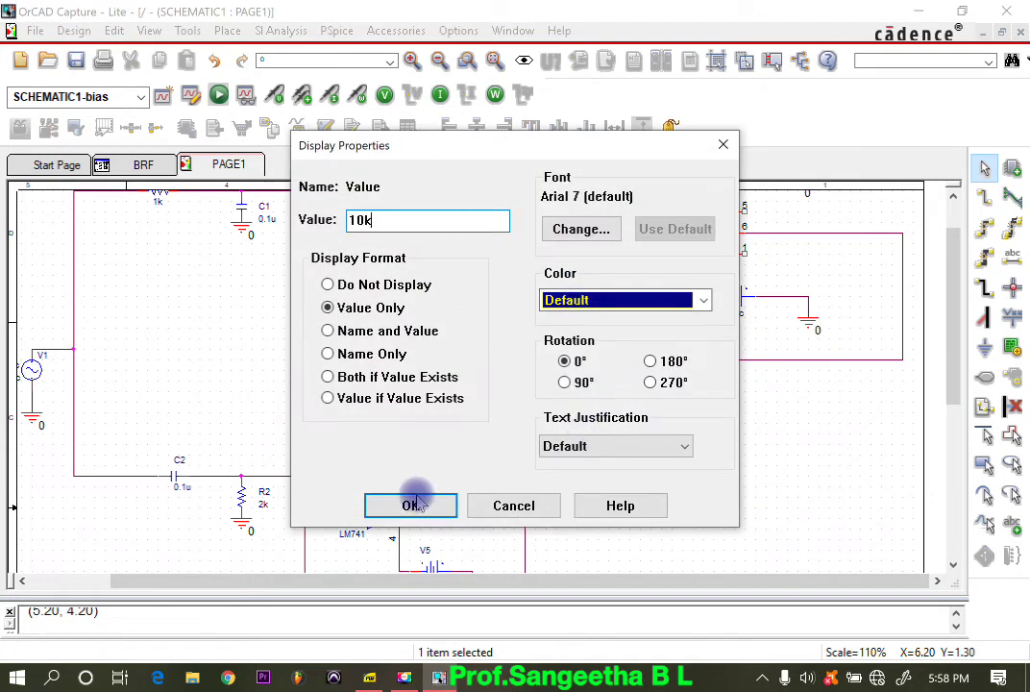
{"action": "left_click", "coordinate": [406, 504]}
Step: Set the value of U3's feedback resistor R5 to 10k
{"action": "scroll", "coordinate": [723, 320], "scroll_direction": "up", "scroll_amount": 2}
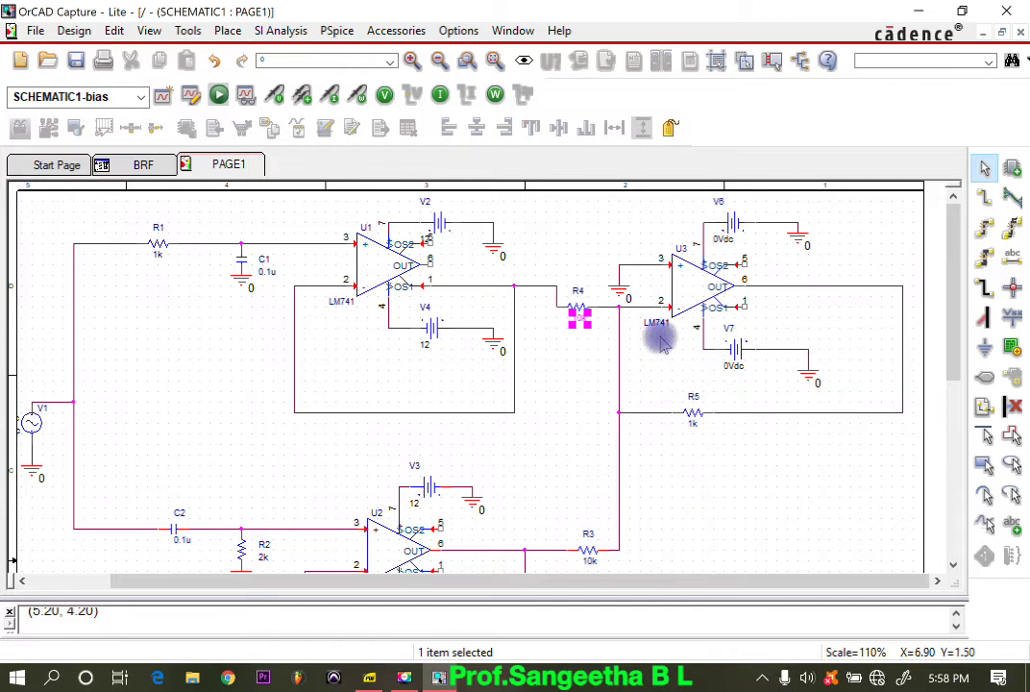
{"action": "double_click", "coordinate": [694, 426]}
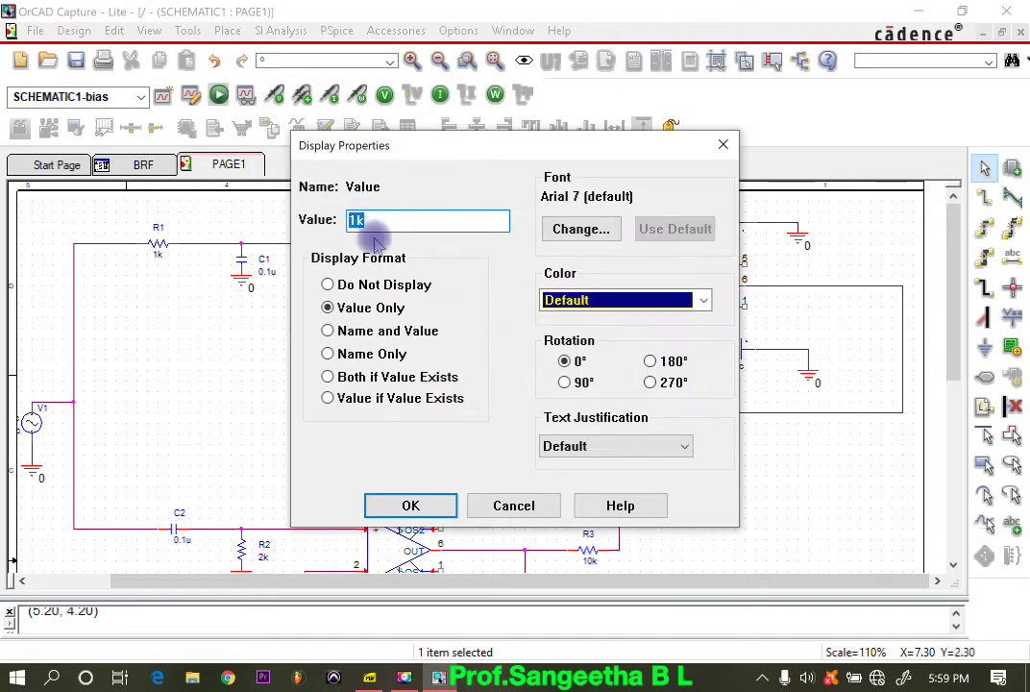
{"action": "type", "text": "10k"}
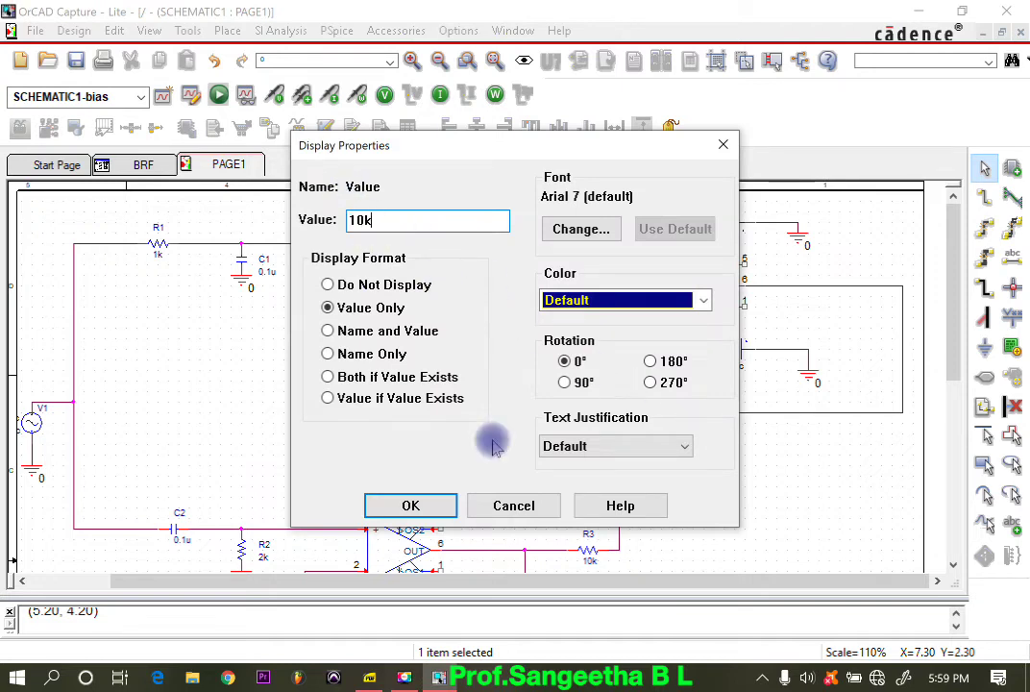
{"action": "left_click", "coordinate": [438, 505]}
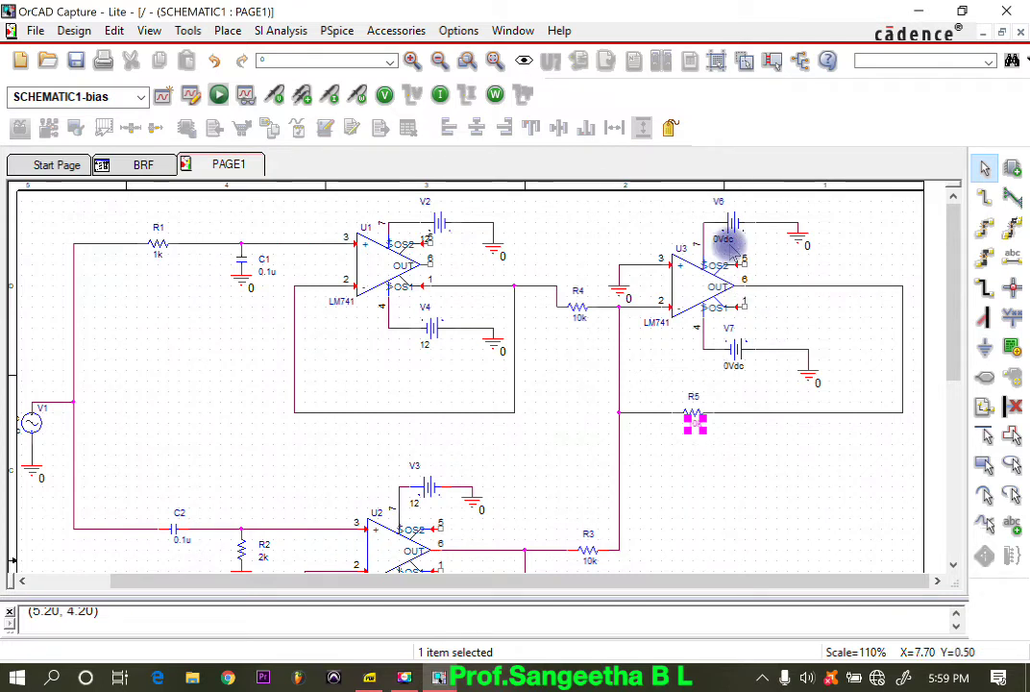
Step: Set the DC value of source V6 above U3 to 12
{"action": "double_click", "coordinate": [728, 243]}
{"action": "type", "text": "12"}
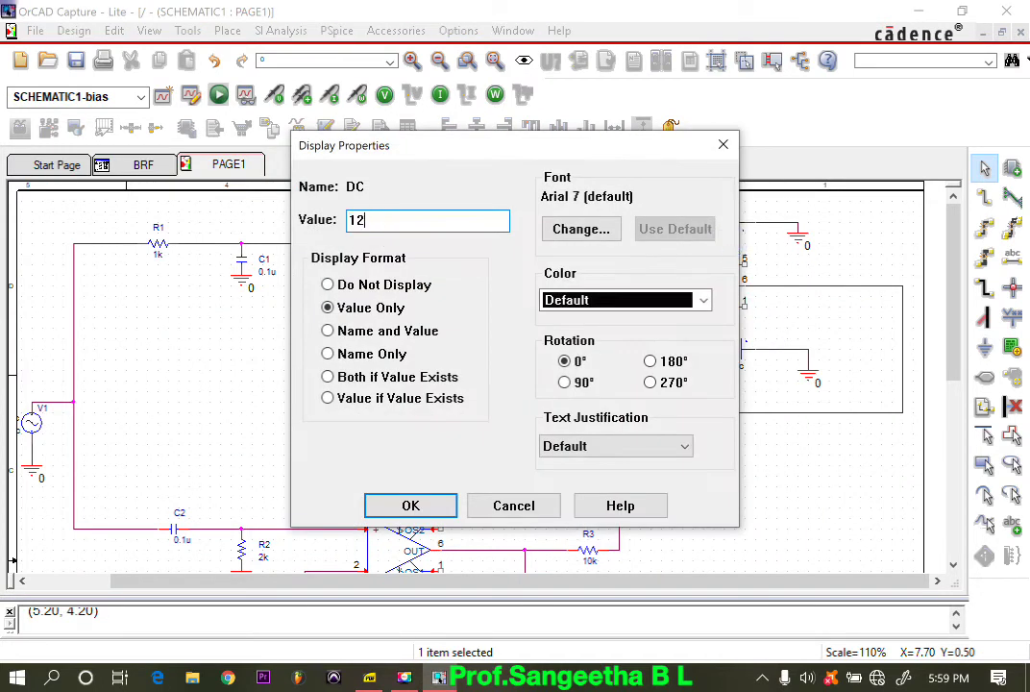
{"action": "key", "text": "Return"}
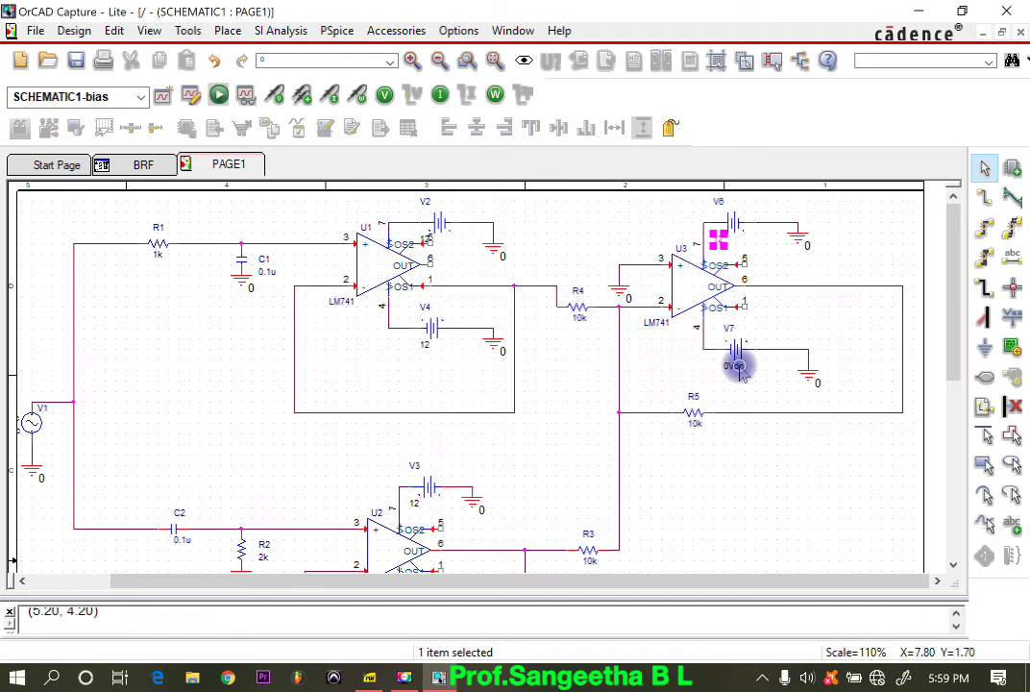
Step: Set the DC value of source V7 below U3 to 12
{"action": "double_click", "coordinate": [735, 366]}
{"action": "type", "text": "12"}
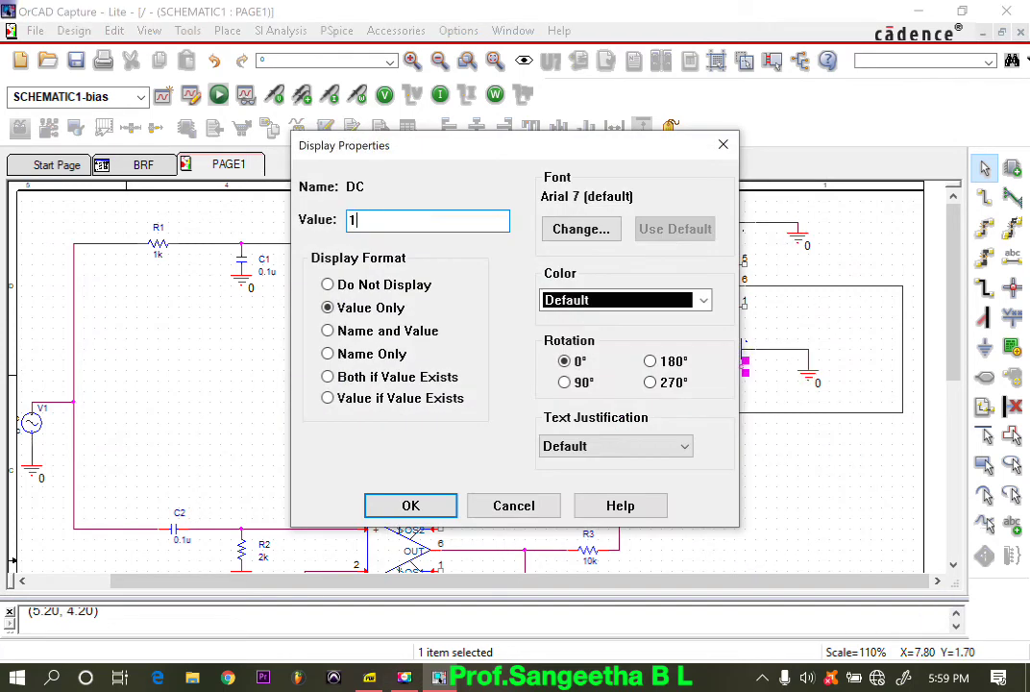
{"action": "left_click", "coordinate": [411, 506]}
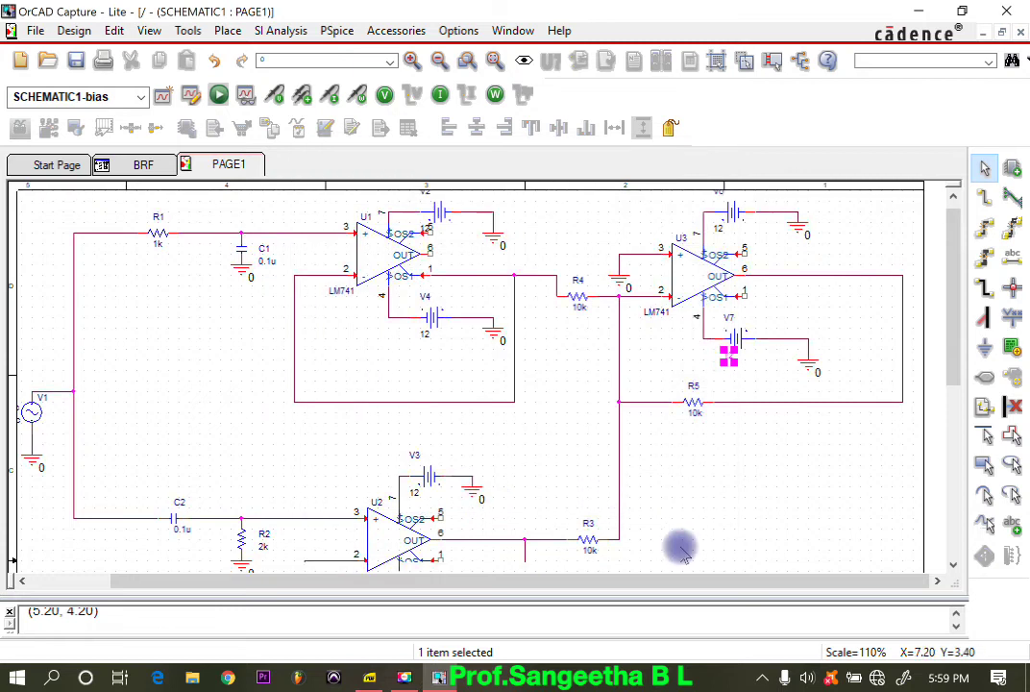
Step: Place a voltage marker on the output wire of op-amp U3
{"action": "scroll", "coordinate": [680, 545], "scroll_direction": "down", "scroll_amount": 3}
{"action": "scroll", "coordinate": [680, 548], "scroll_direction": "down", "scroll_amount": 1}
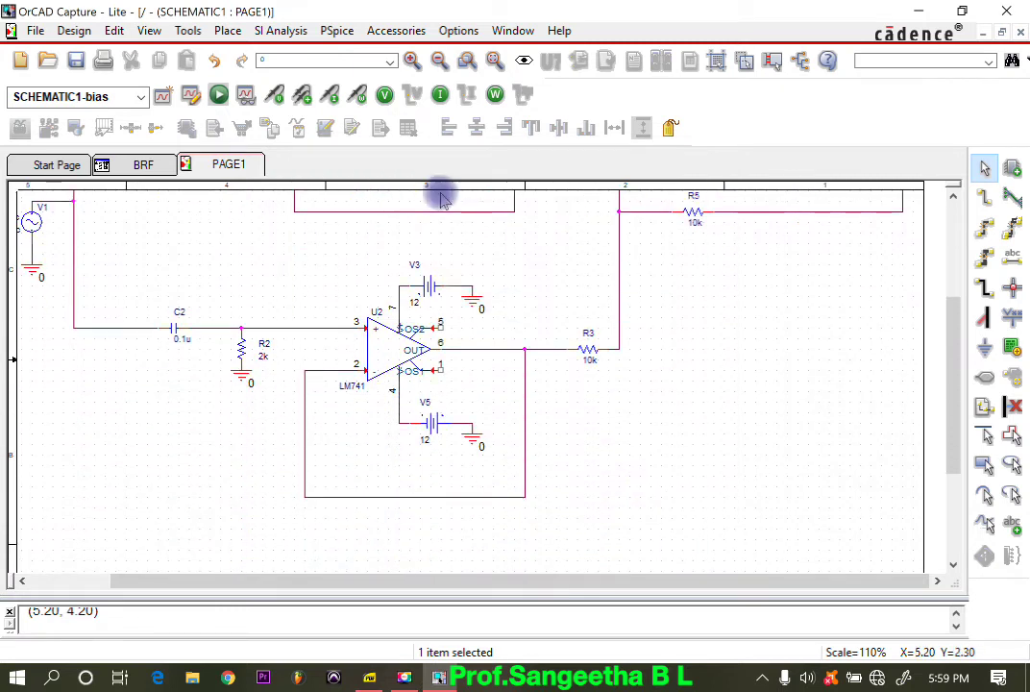
{"action": "left_click", "coordinate": [439, 60]}
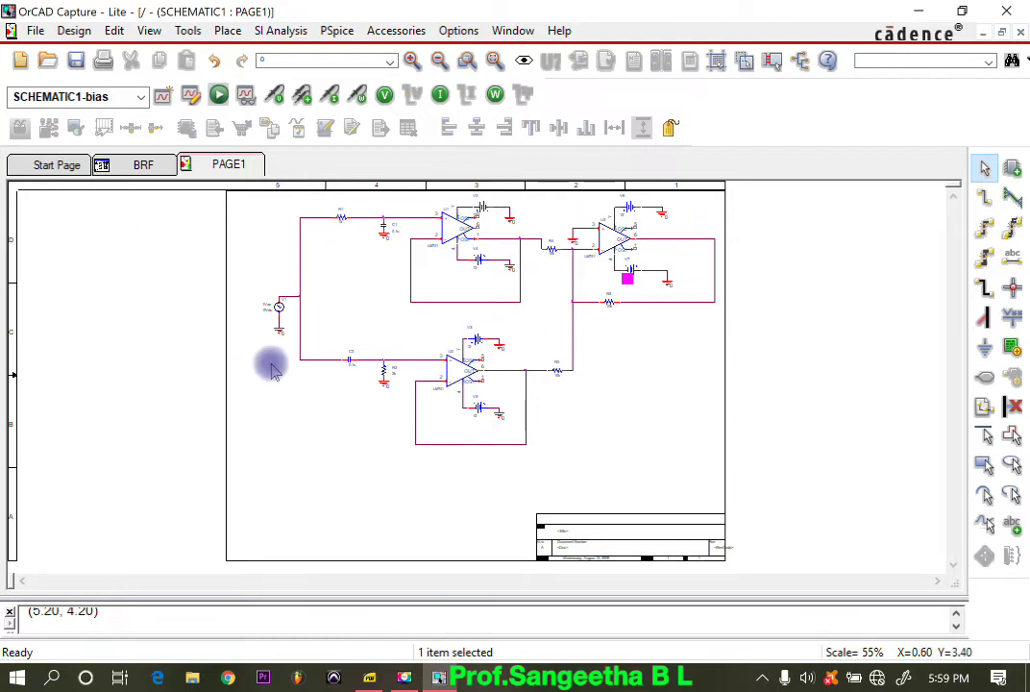
{"action": "left_click", "coordinate": [412, 60]}
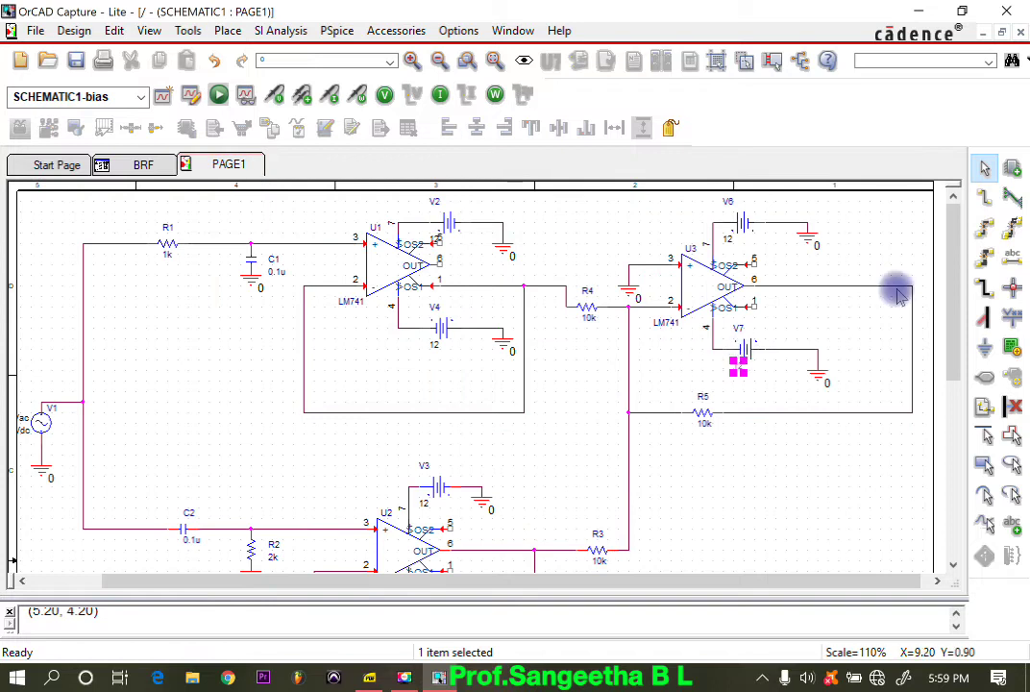
{"action": "left_click", "coordinate": [275, 95]}
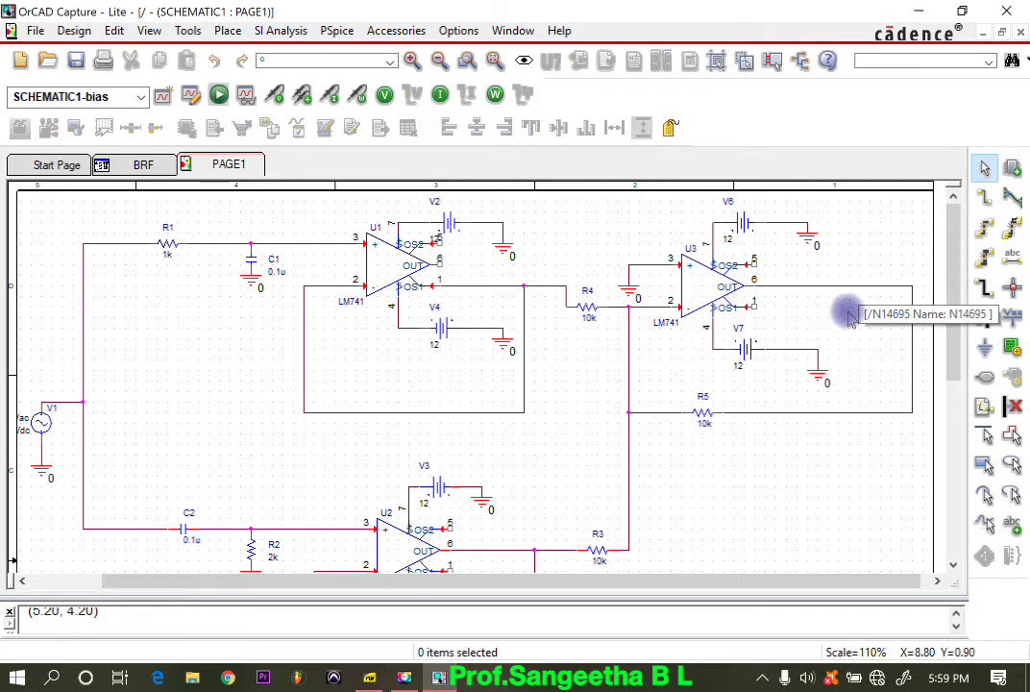
{"action": "left_click", "coordinate": [865, 287]}
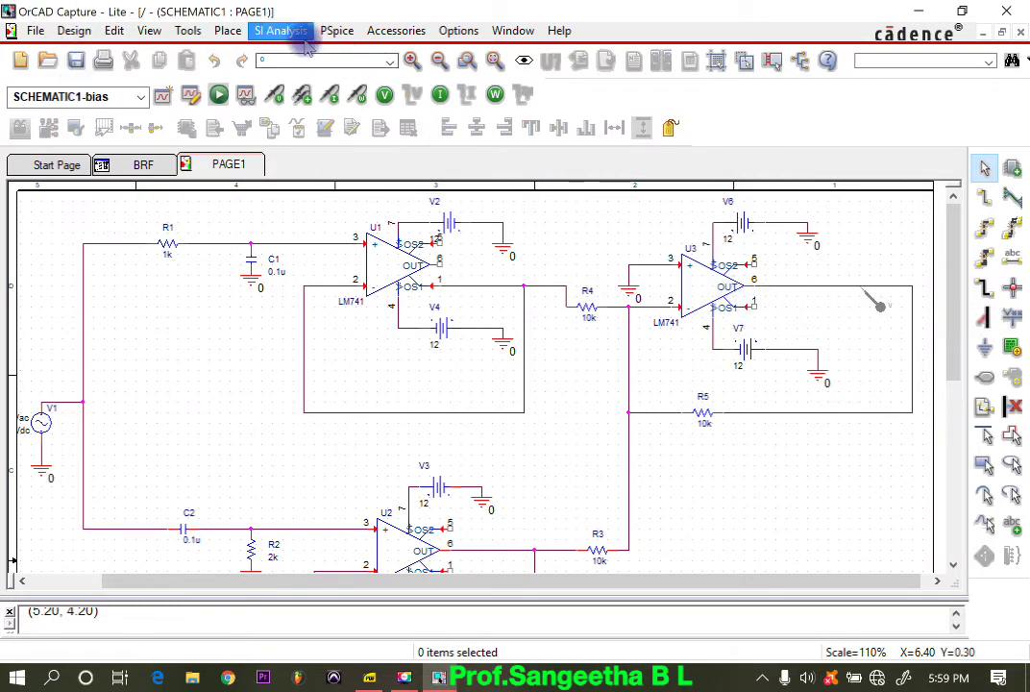
Step: Create a new PSpice simulation profile named NarrowBRF that inherits from none
{"action": "left_click", "coordinate": [228, 30]}
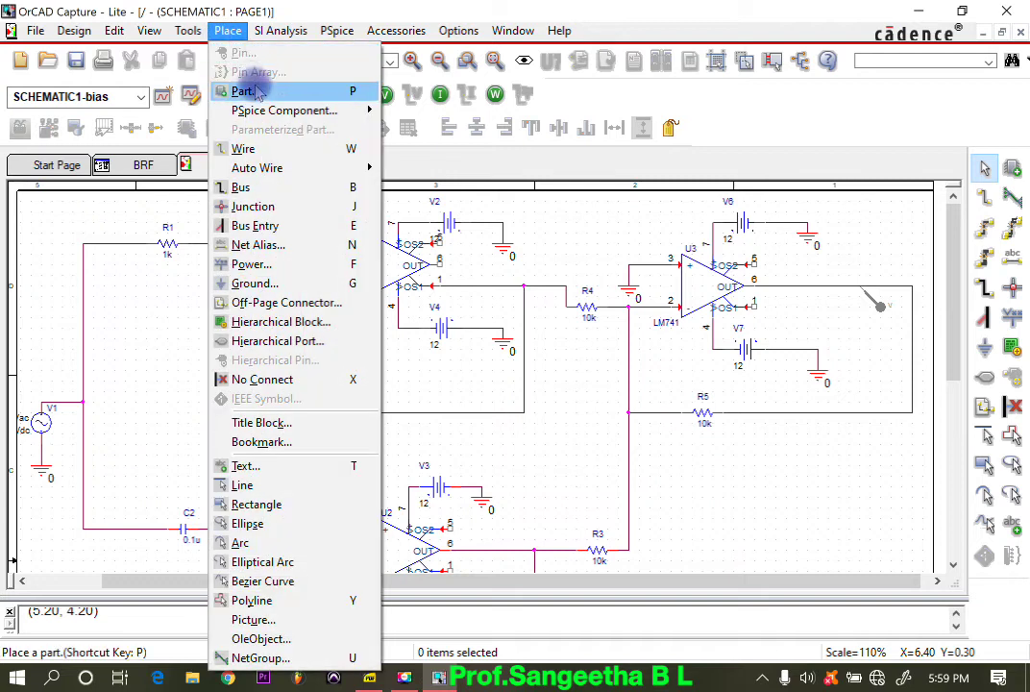
{"action": "left_click", "coordinate": [342, 52]}
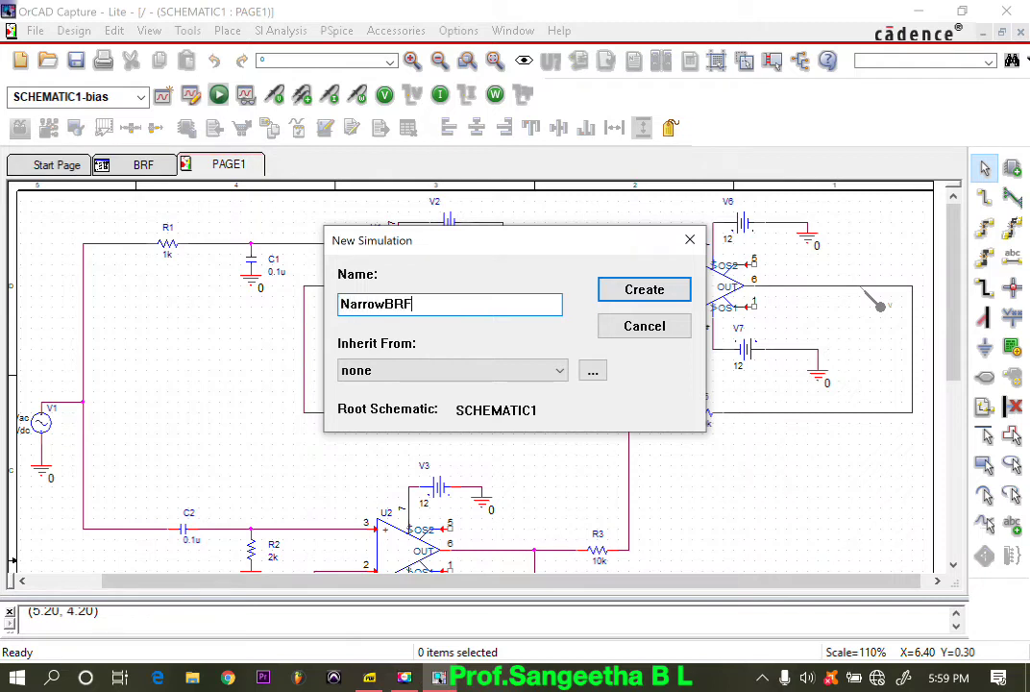
{"action": "left_click", "coordinate": [644, 288]}
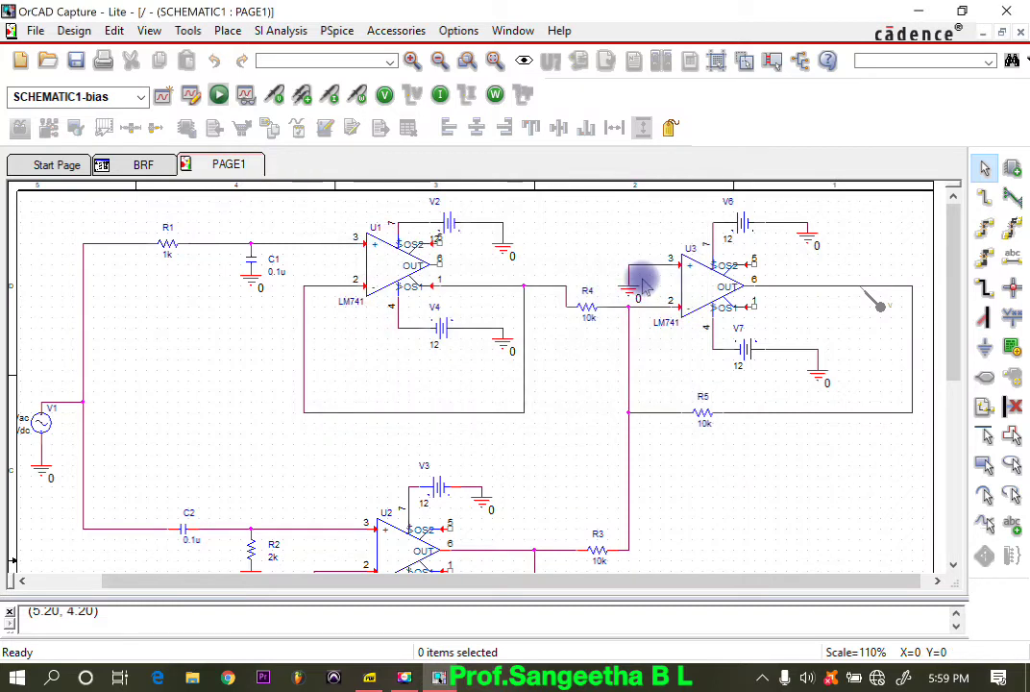
Step: Set the analysis type to AC Sweep/Noise in the NarrowBRF simulation settings and widen the dialog to expose the frequency fields
{"action": "left_click", "coordinate": [472, 684]}
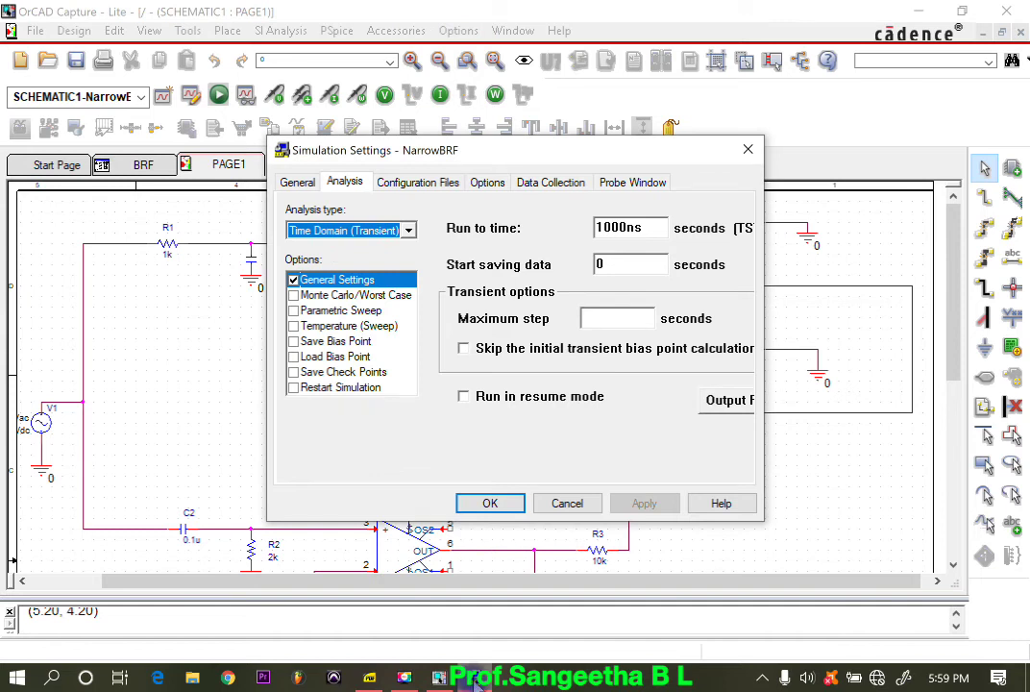
{"action": "left_click", "coordinate": [404, 233]}
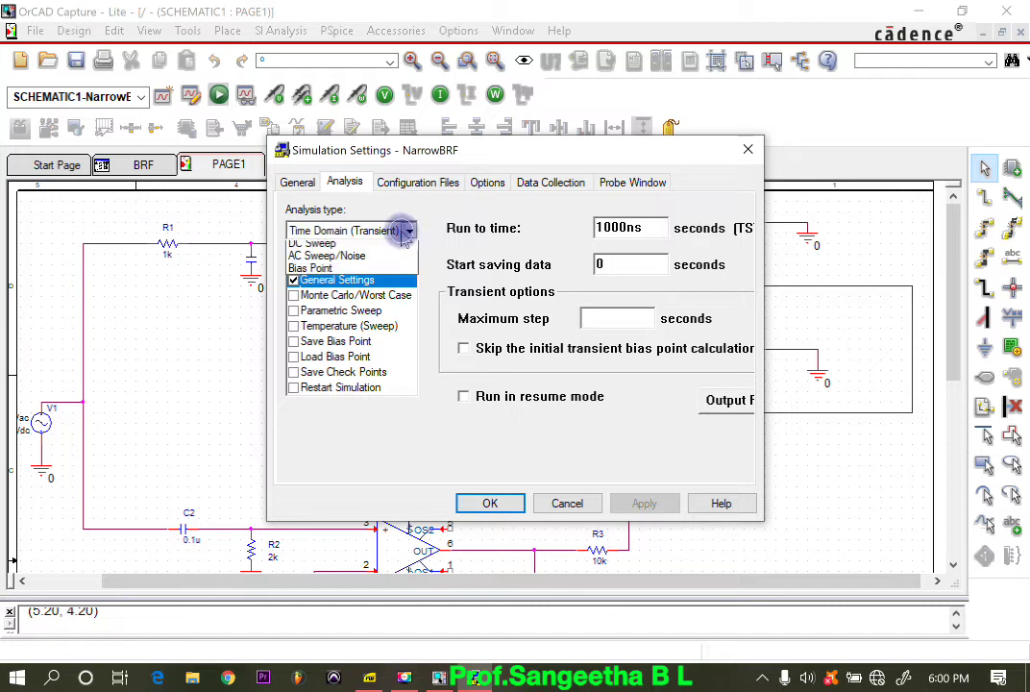
{"action": "left_click", "coordinate": [368, 269]}
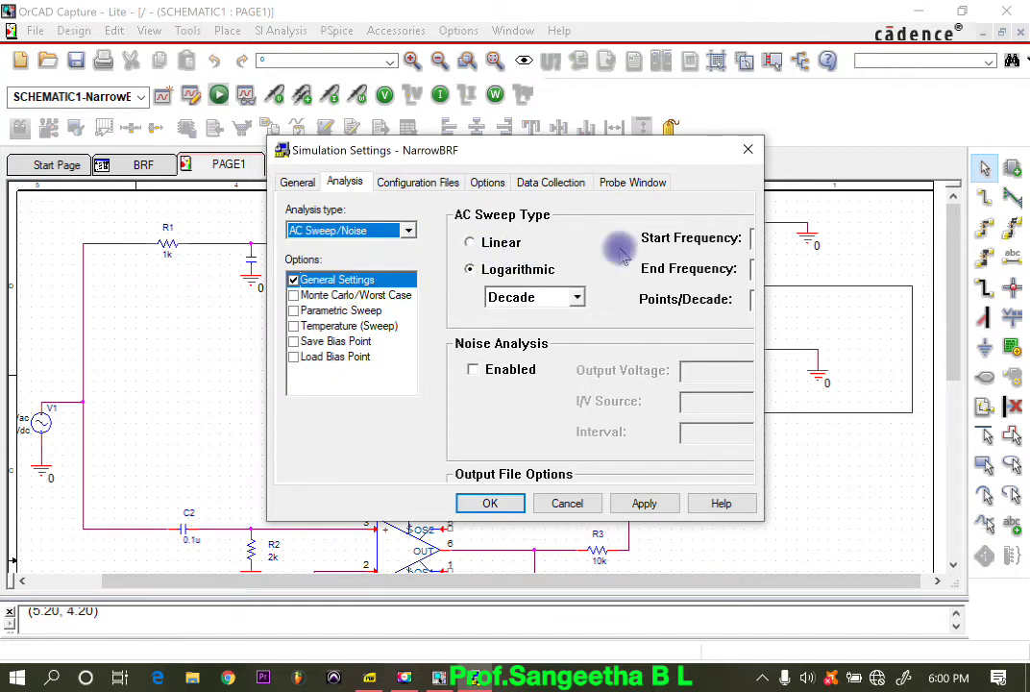
{"action": "left_click_drag", "start_coordinate": [764, 320], "coordinate": [894, 331]}
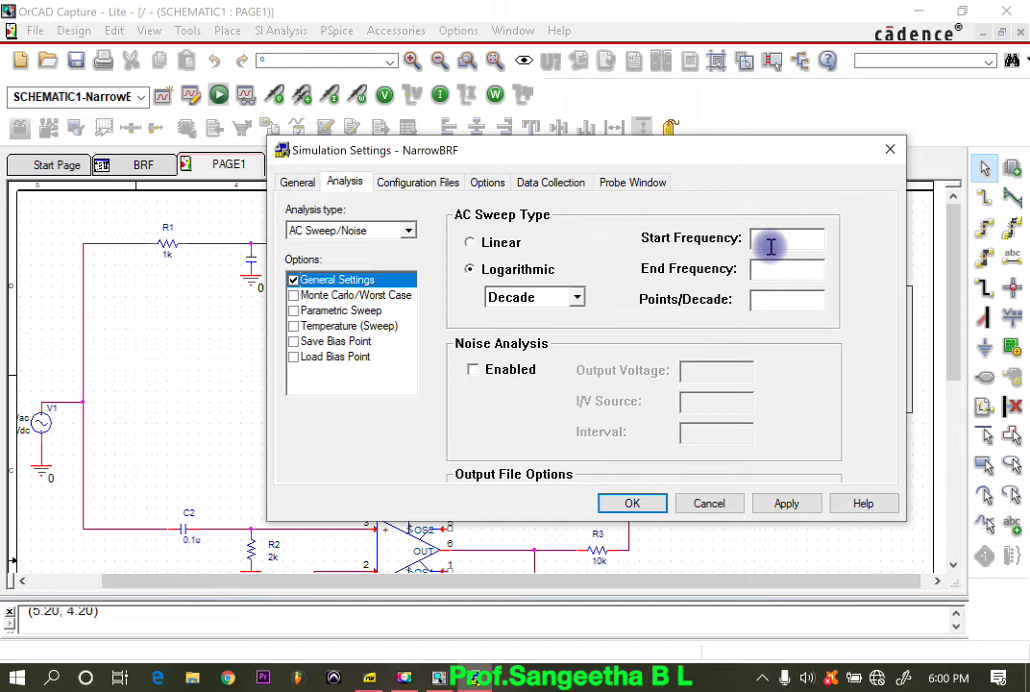
Step: Set the AC sweep to start at 50 and end at 3K with 10 points per decade, and apply the settings
{"action": "left_click", "coordinate": [771, 247]}
{"action": "type", "text": "50"}
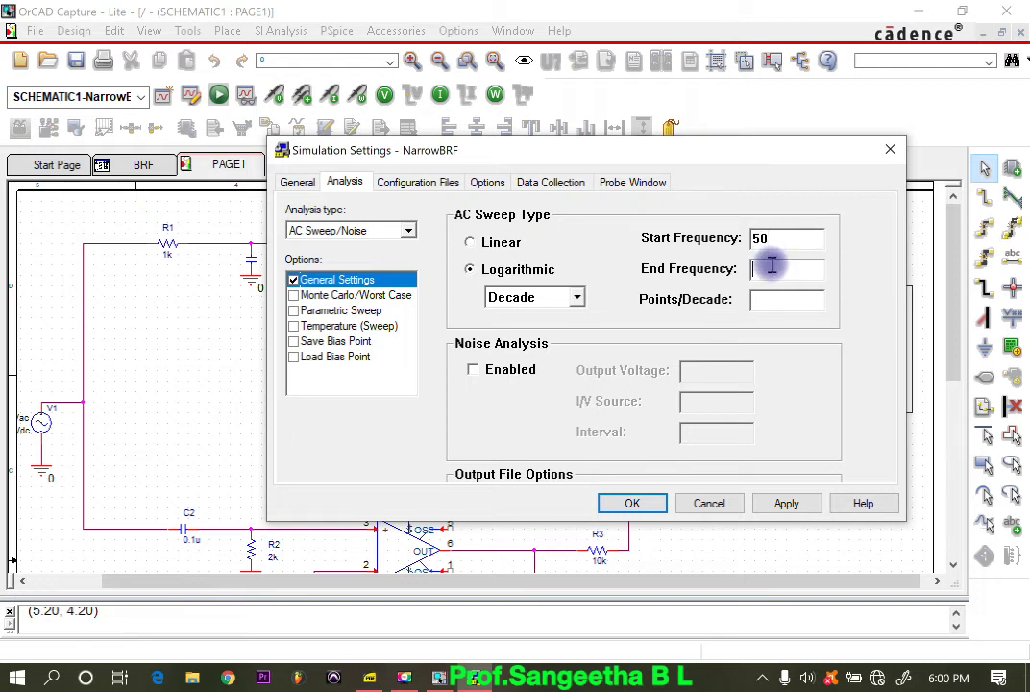
{"action": "left_click", "coordinate": [772, 266]}
{"action": "type", "text": "3K"}
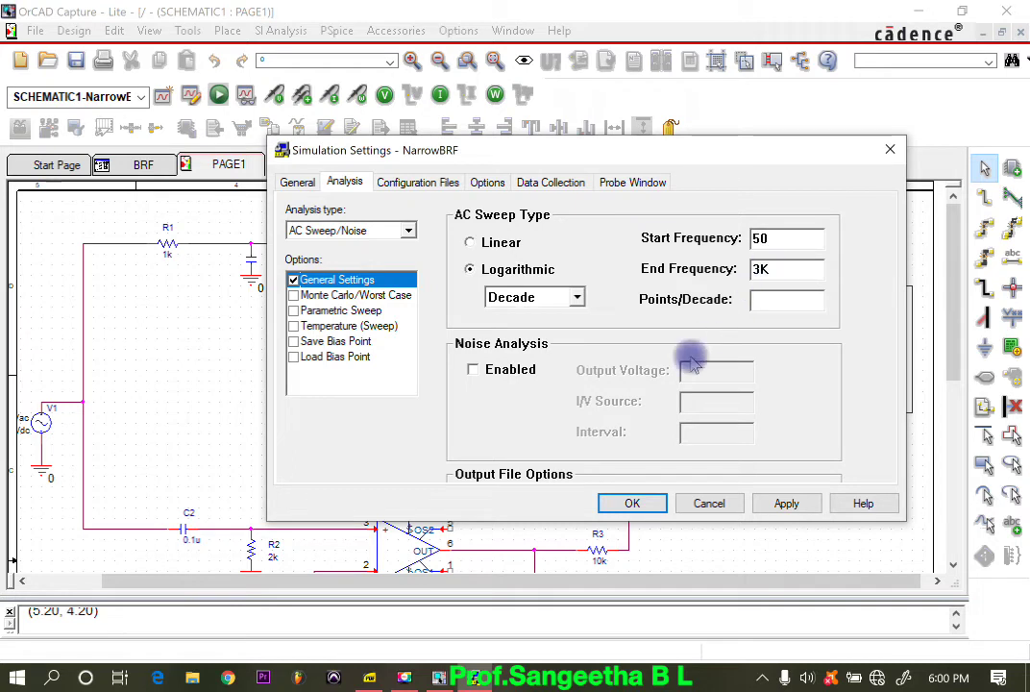
{"action": "left_click", "coordinate": [754, 300]}
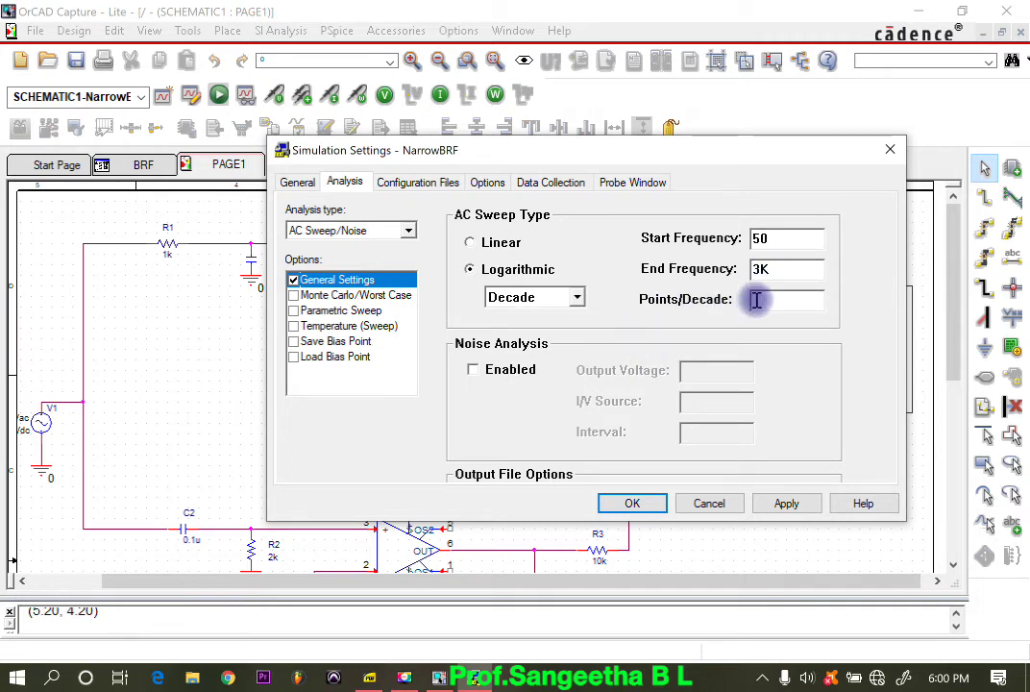
{"action": "type", "text": "10"}
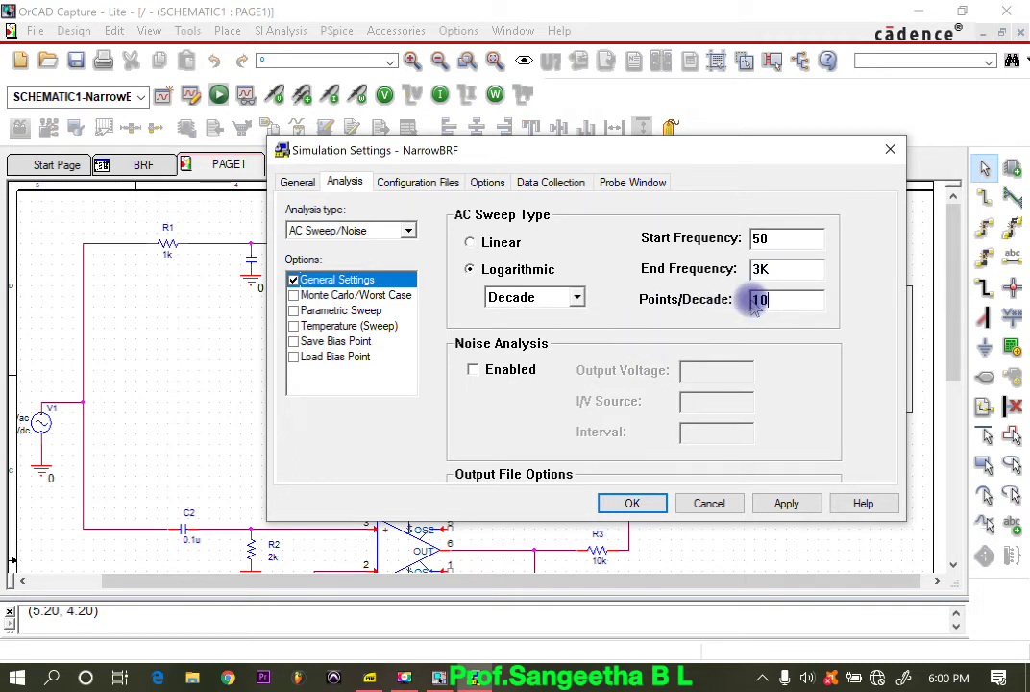
{"action": "left_click", "coordinate": [786, 502]}
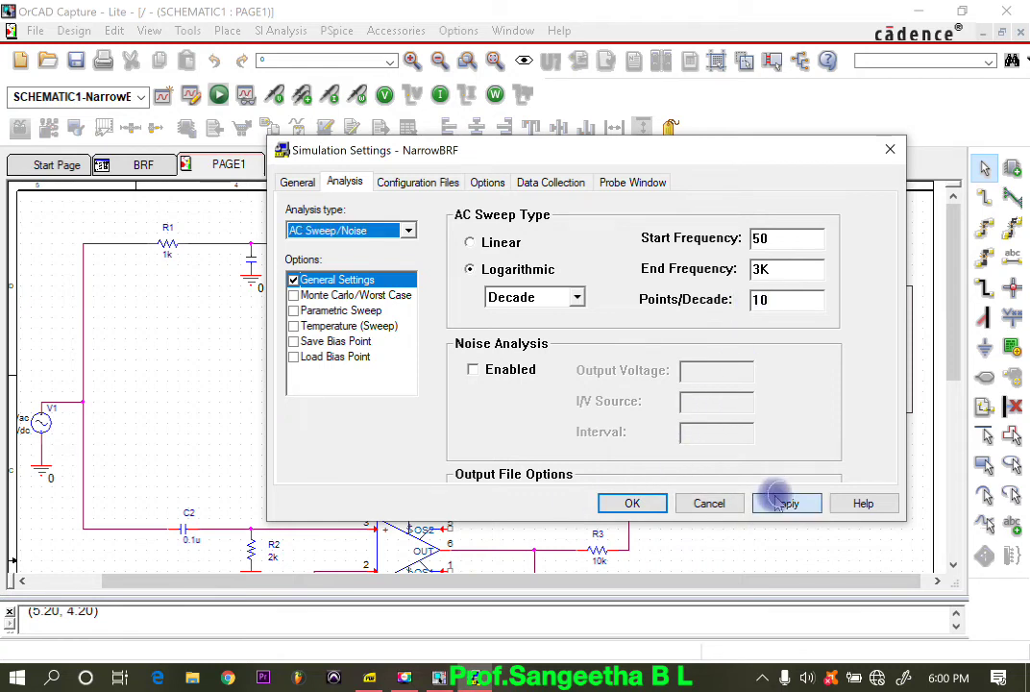
{"action": "left_click", "coordinate": [611, 504]}
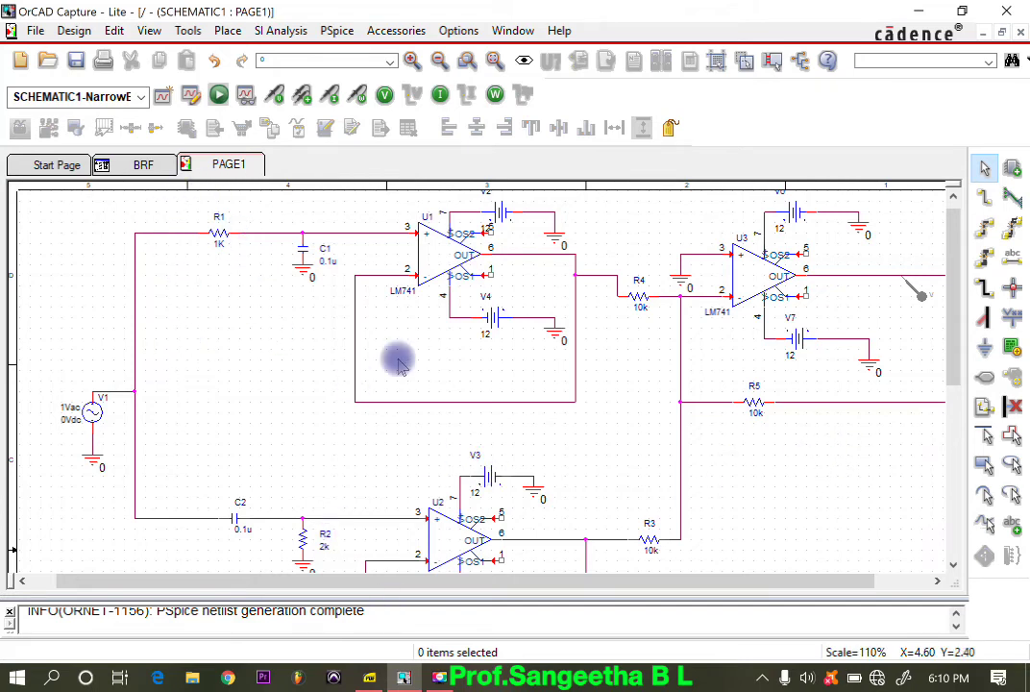
Step: Set the value of resistor R1 to 8K
{"action": "double_click", "coordinate": [219, 246]}
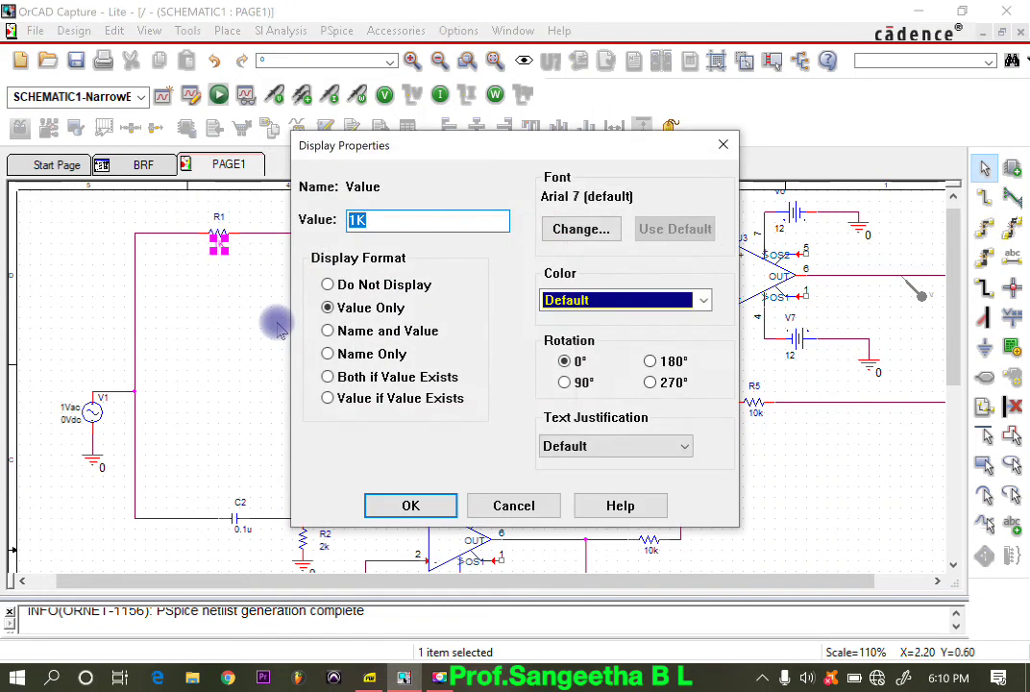
{"action": "type", "text": "8K"}
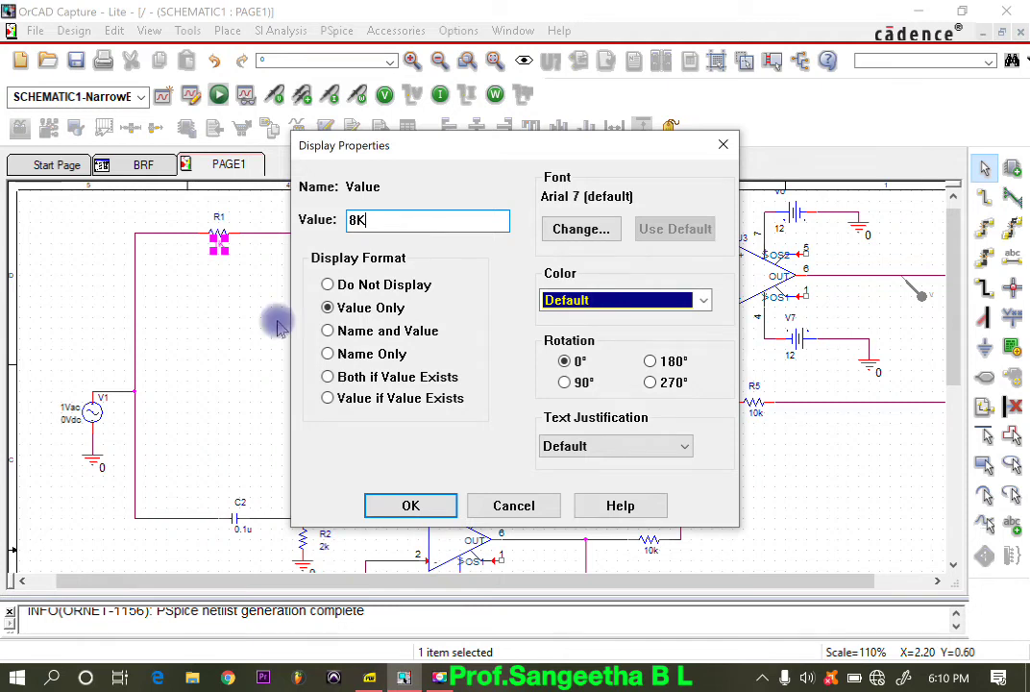
{"action": "left_click", "coordinate": [402, 510]}
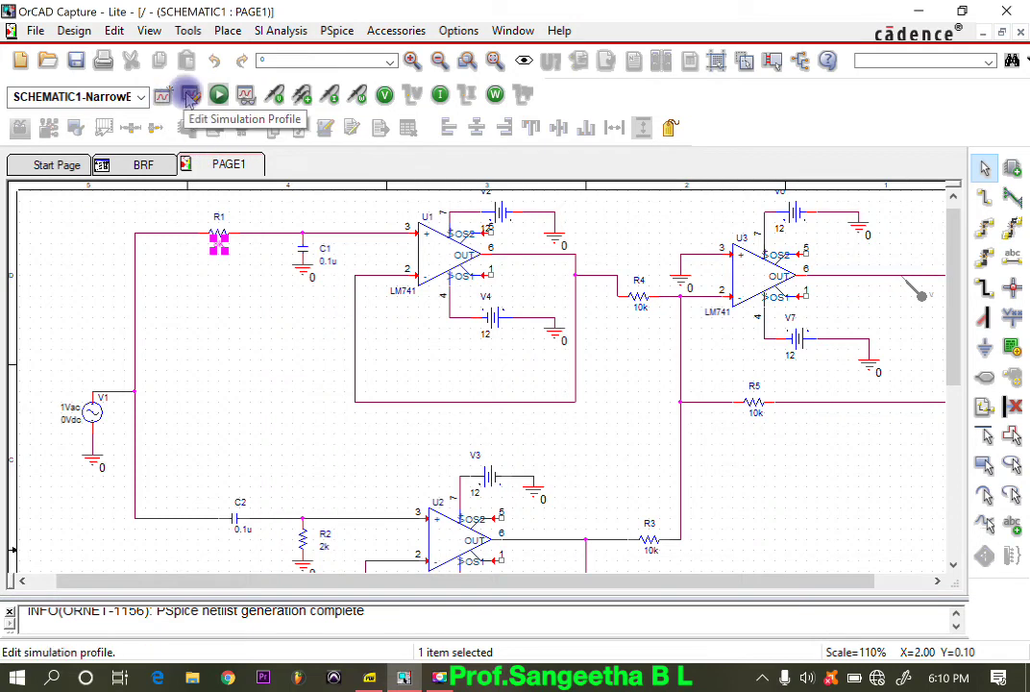
Step: Run the NarrowBRF simulation and switch to PSpice A/D to view the frequency response at U3's output
{"action": "left_click", "coordinate": [217, 95]}
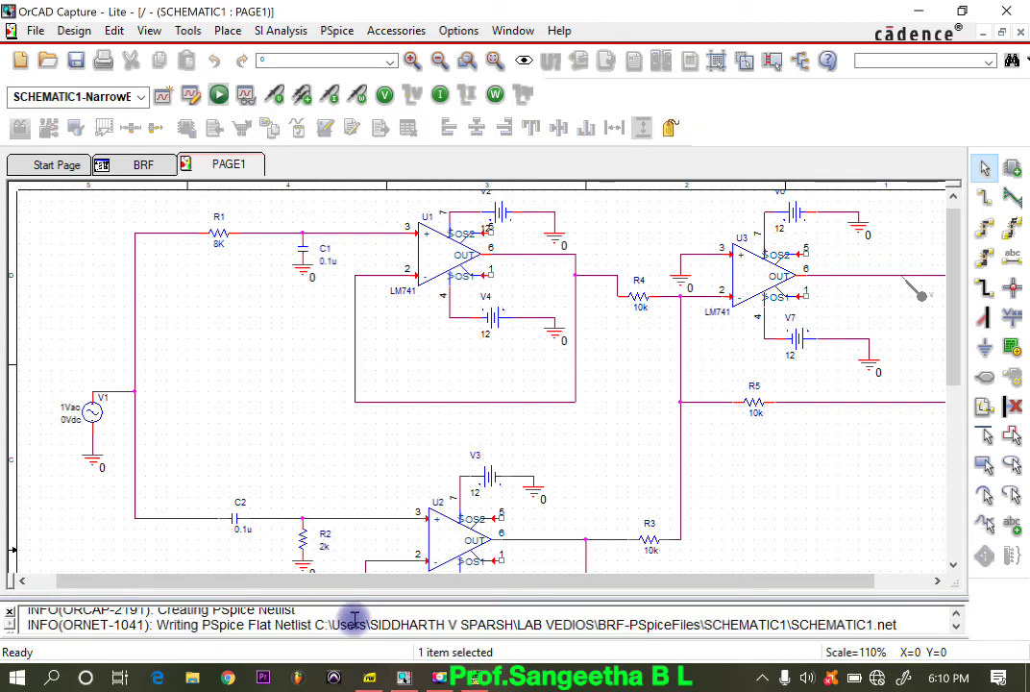
{"action": "left_click", "coordinate": [523, 255]}
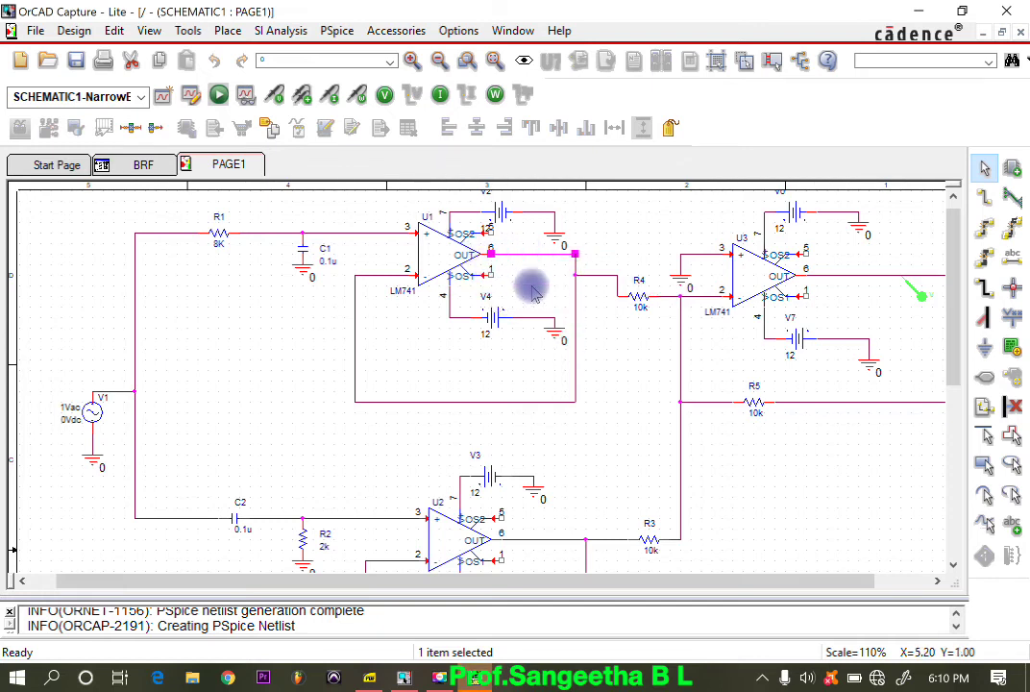
{"action": "left_click", "coordinate": [476, 679]}
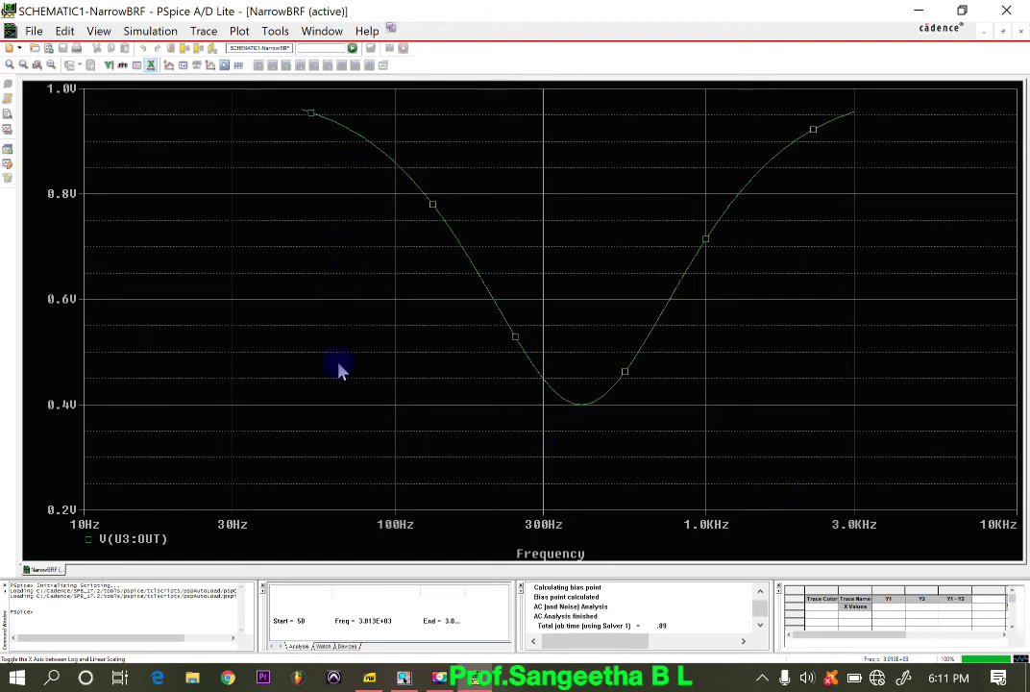
{"action": "left_click", "coordinate": [336, 402]}
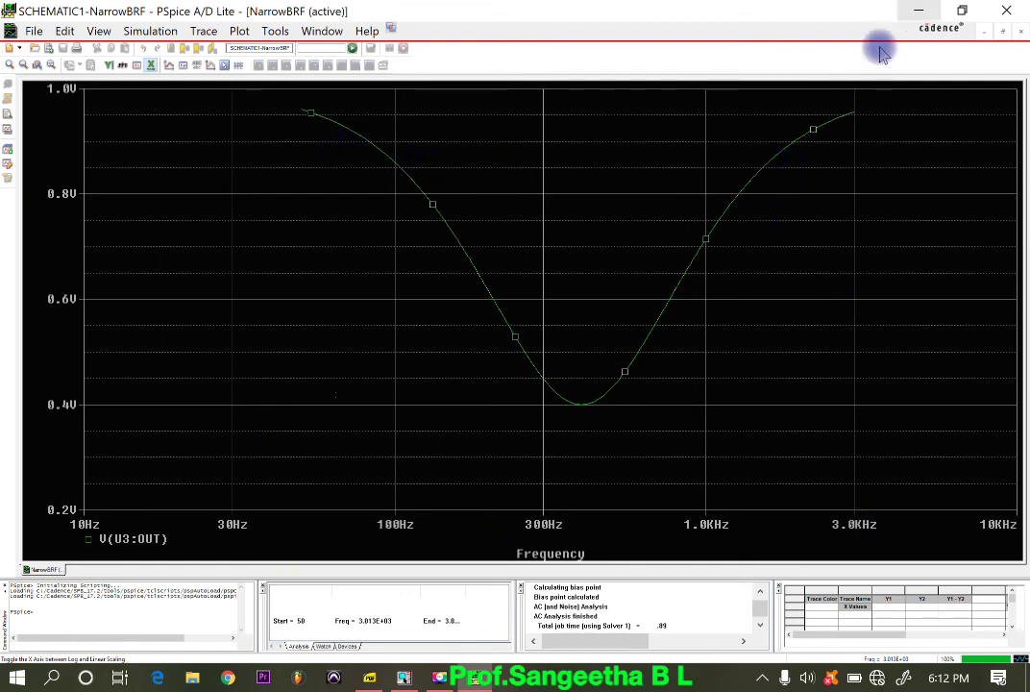
Step: Switch to the AC CLM.pdf lab manual and review the narrow band reject filter's reference waveform, conclusions and application areas
{"action": "left_click", "coordinate": [369, 678]}
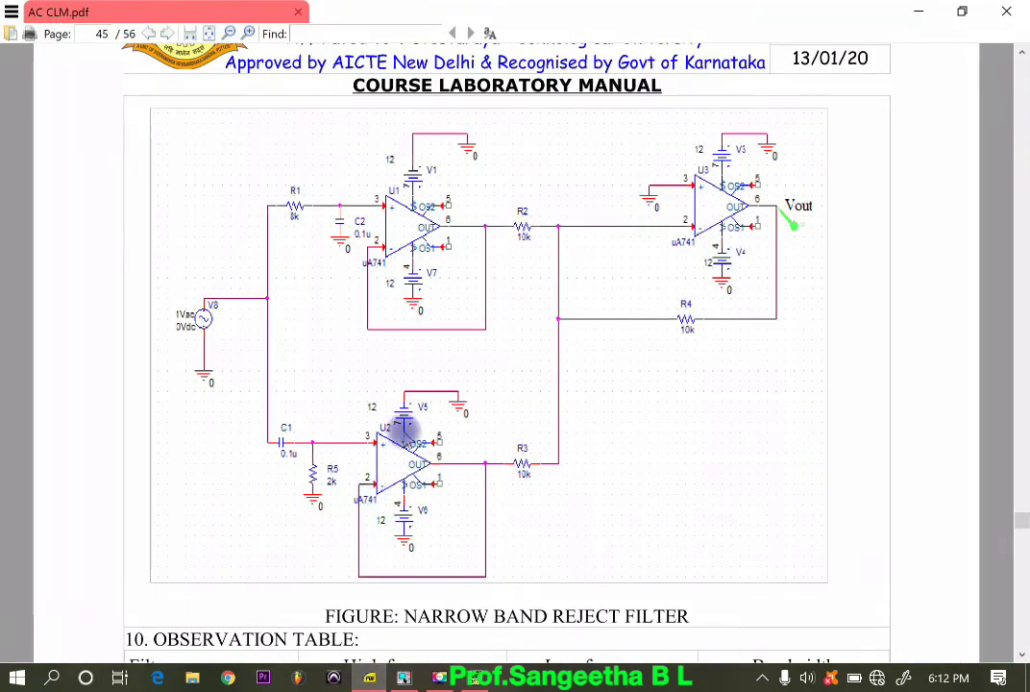
{"action": "scroll", "coordinate": [423, 461], "scroll_direction": "down", "scroll_amount": 6}
{"action": "scroll", "coordinate": [451, 534], "scroll_direction": "down", "scroll_amount": 10}
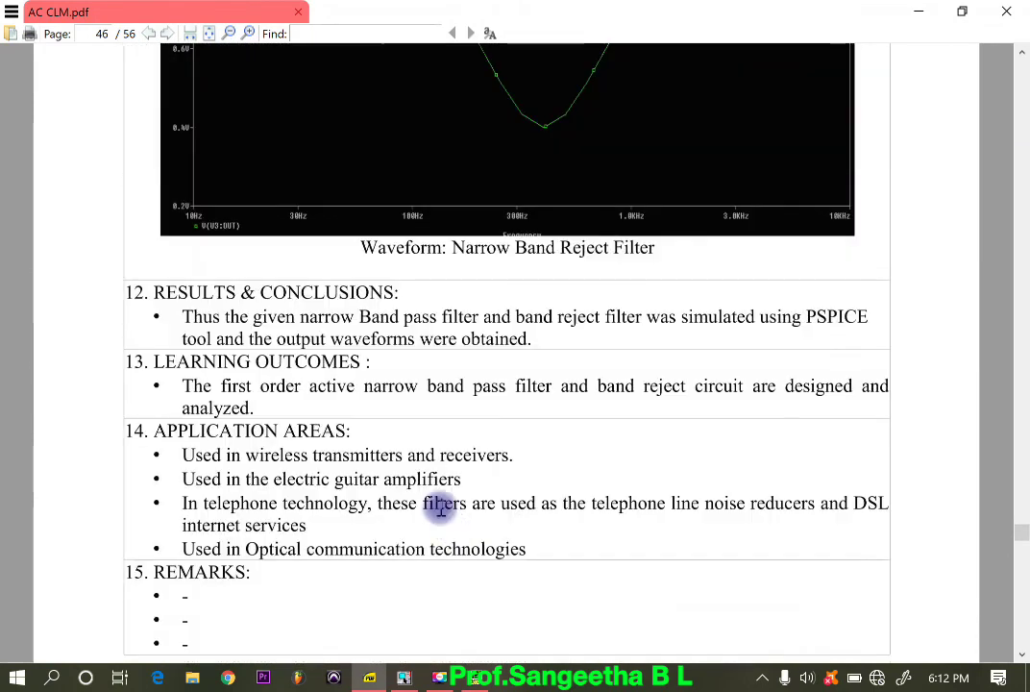
{"action": "scroll", "coordinate": [437, 511], "scroll_direction": "up", "scroll_amount": 4}
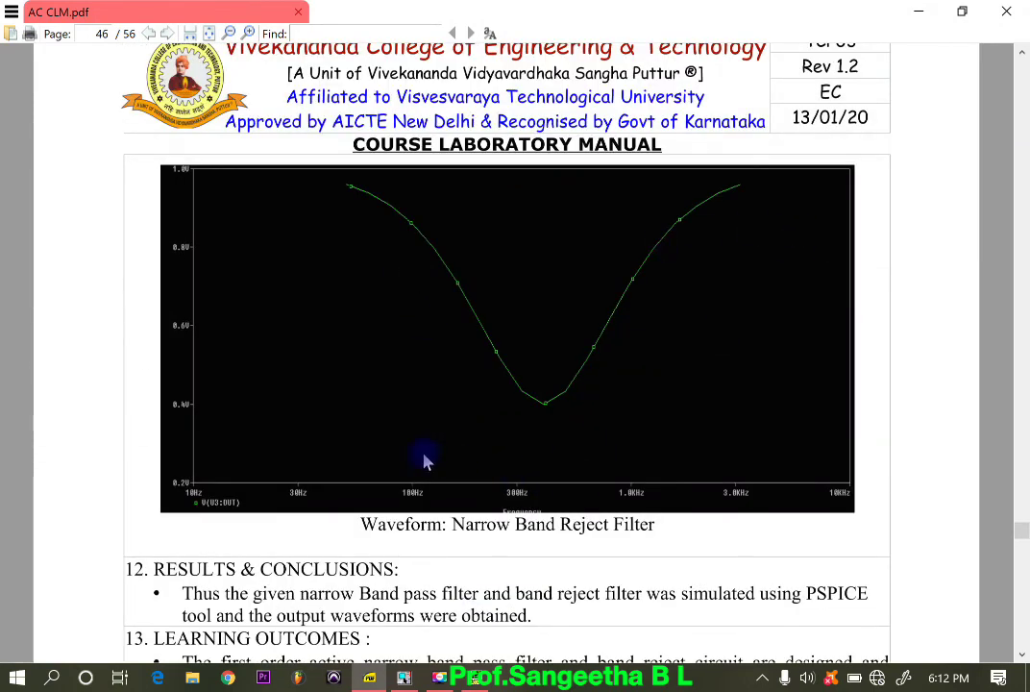
{"action": "scroll", "coordinate": [453, 498], "scroll_direction": "down", "scroll_amount": 5}
{"action": "scroll", "coordinate": [446, 495], "scroll_direction": "down", "scroll_amount": 3}
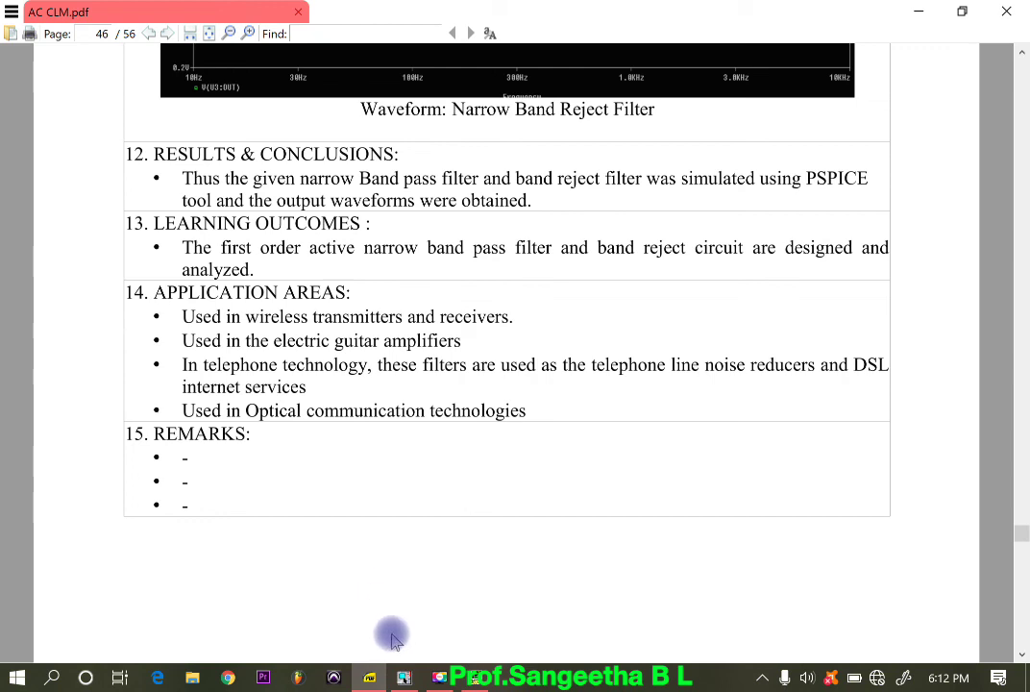
{"action": "scroll", "coordinate": [392, 639], "scroll_direction": "down", "scroll_amount": 3}
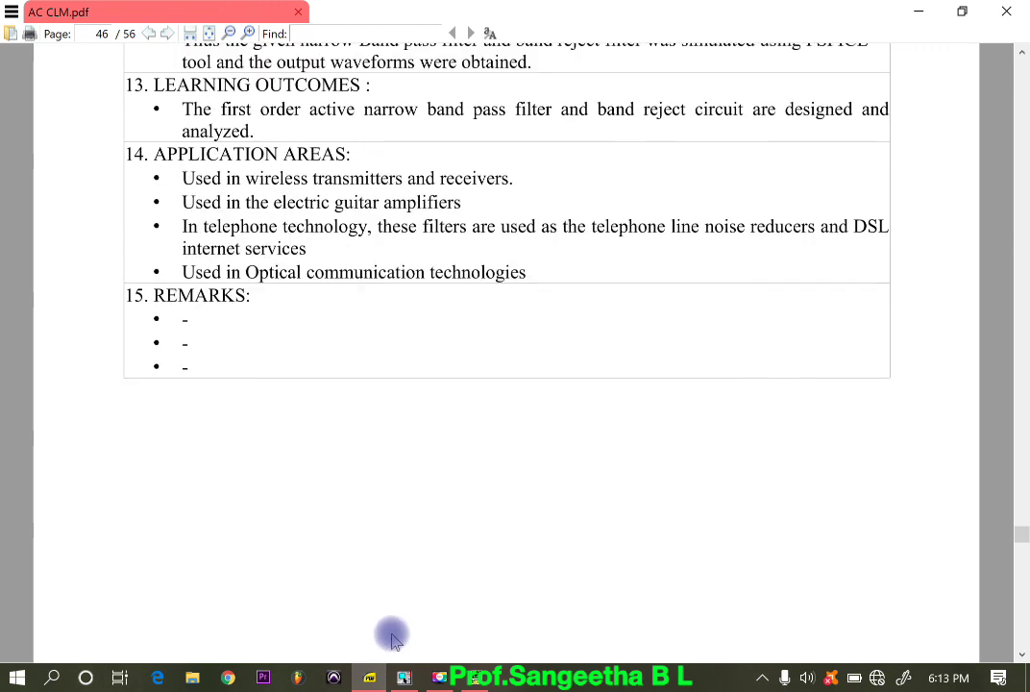